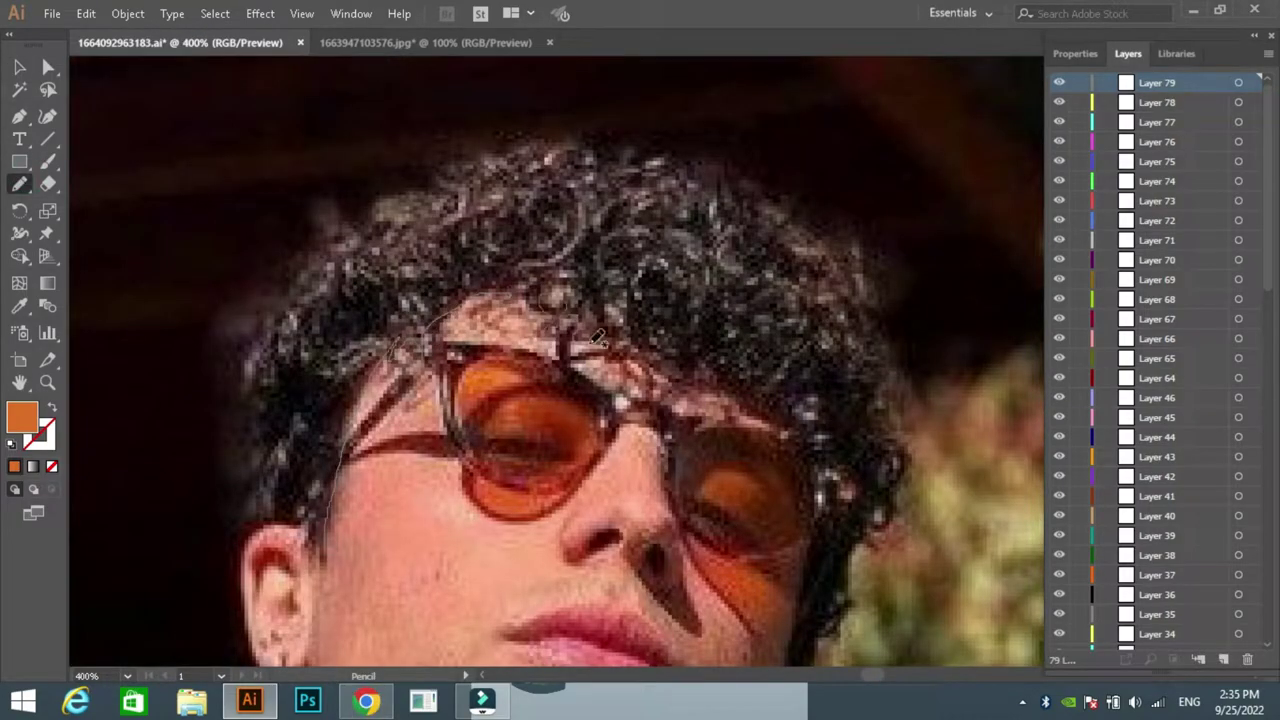
Pencil-trace the curly hair edge from the temple over the head to the ear
{"action": "left_click_drag", "start_coordinate": [815, 550], "coordinate": [745, 400]}
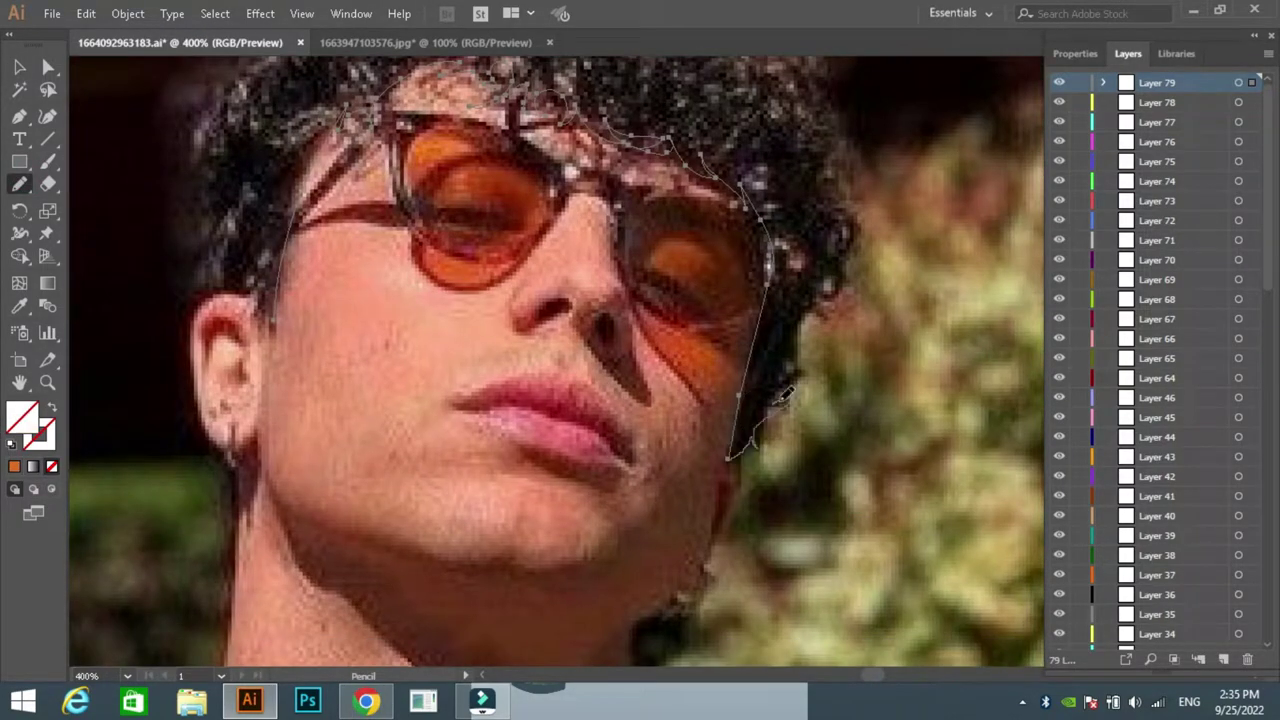
{"action": "left_click_drag", "start_coordinate": [836, 305], "coordinate": [930, 250]}
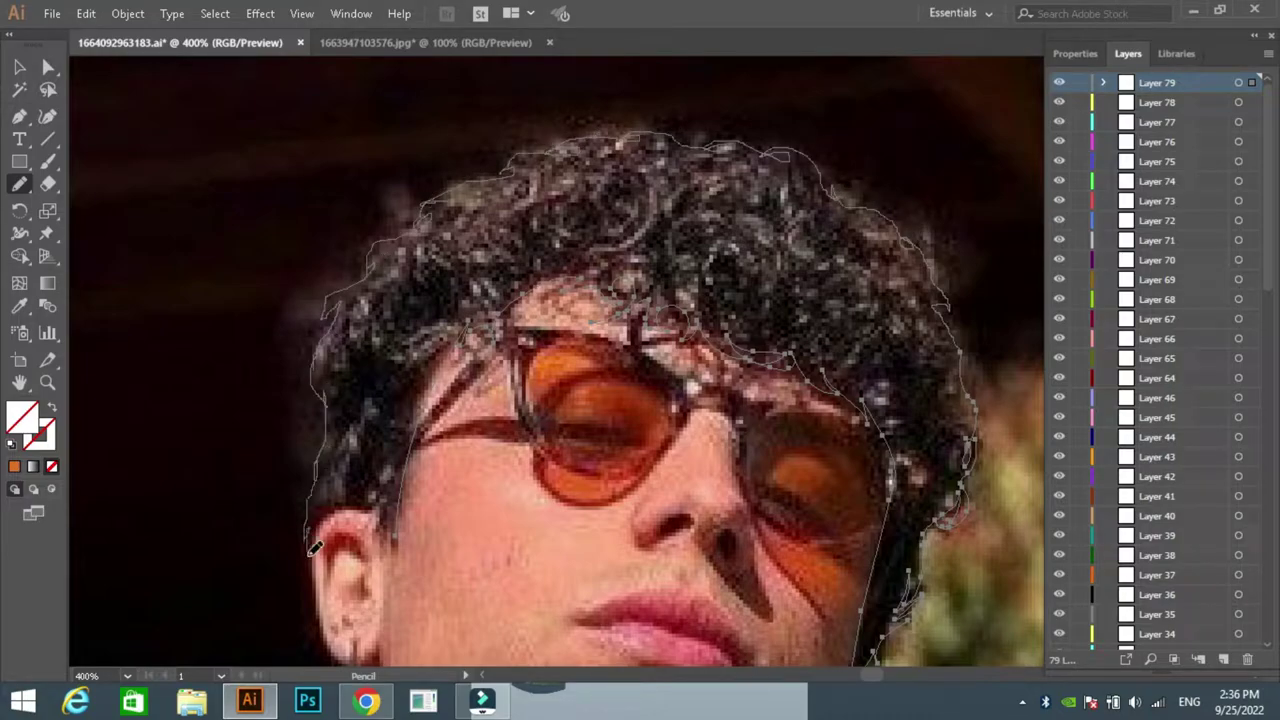
{"action": "left_click_drag", "start_coordinate": [310, 551], "coordinate": [385, 556]}
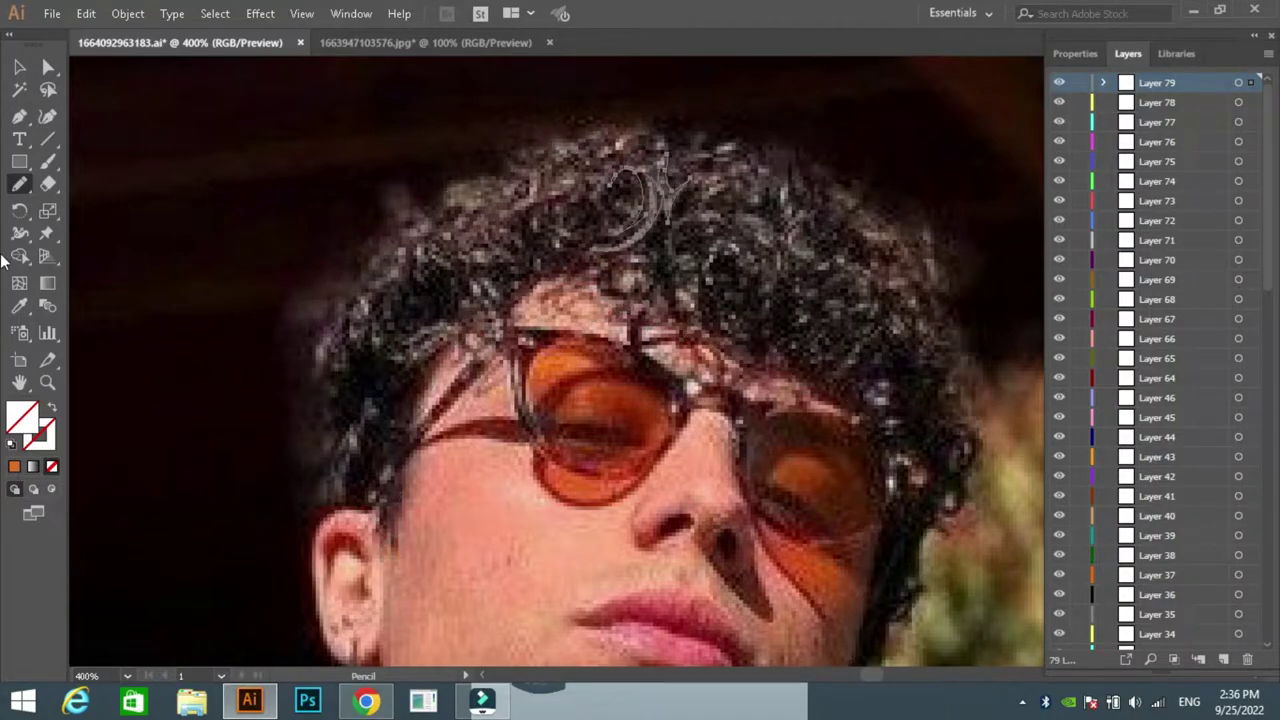
Draw grey strand shapes across the top and left side of the curls
{"action": "left_click_drag", "start_coordinate": [650, 200], "coordinate": [535, 178]}
{"action": "key", "text": "F6"}
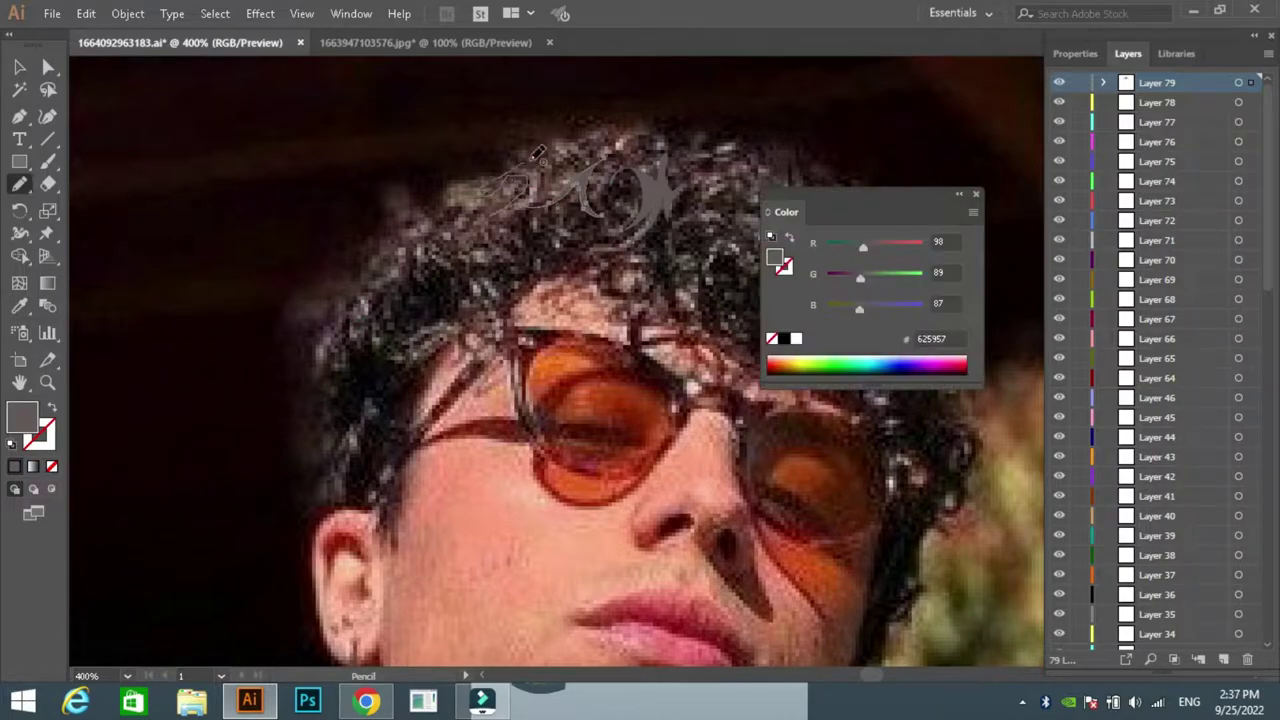
{"action": "left_click_drag", "start_coordinate": [486, 245], "coordinate": [440, 280]}
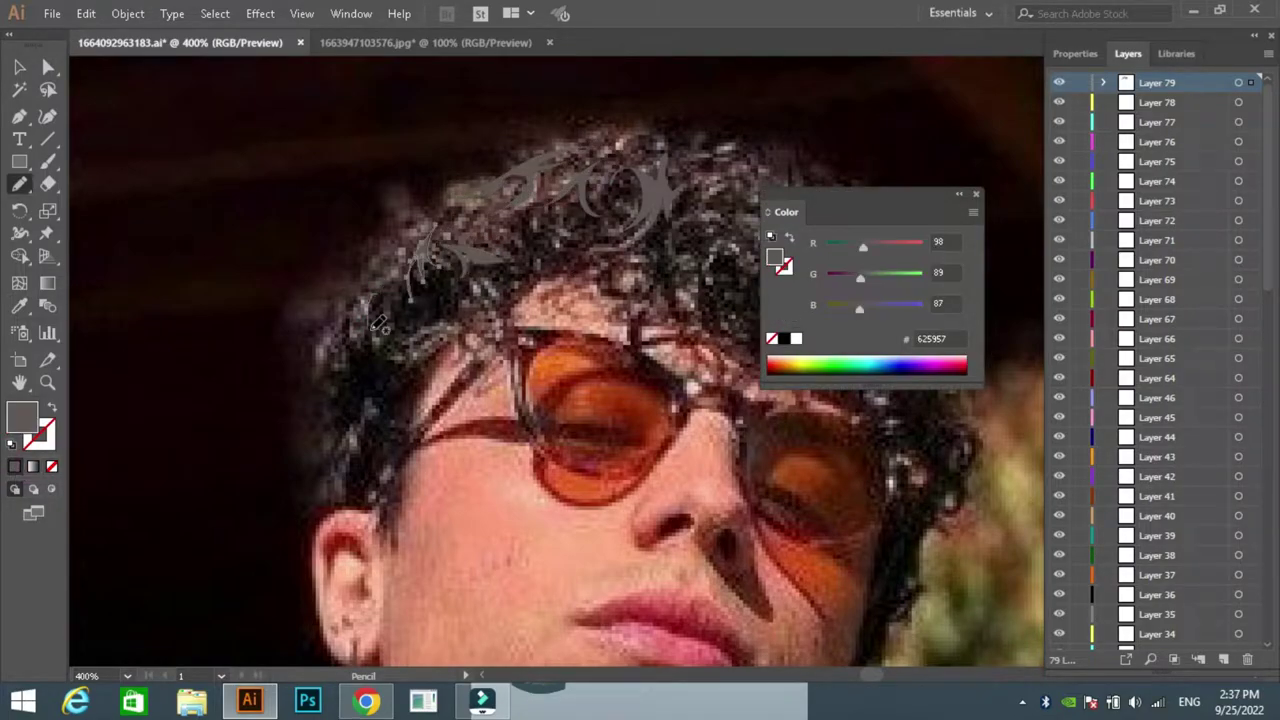
{"action": "left_click_drag", "start_coordinate": [380, 322], "coordinate": [362, 410]}
{"action": "left_click_drag", "start_coordinate": [470, 300], "coordinate": [410, 360]}
{"action": "key", "text": "F6"}
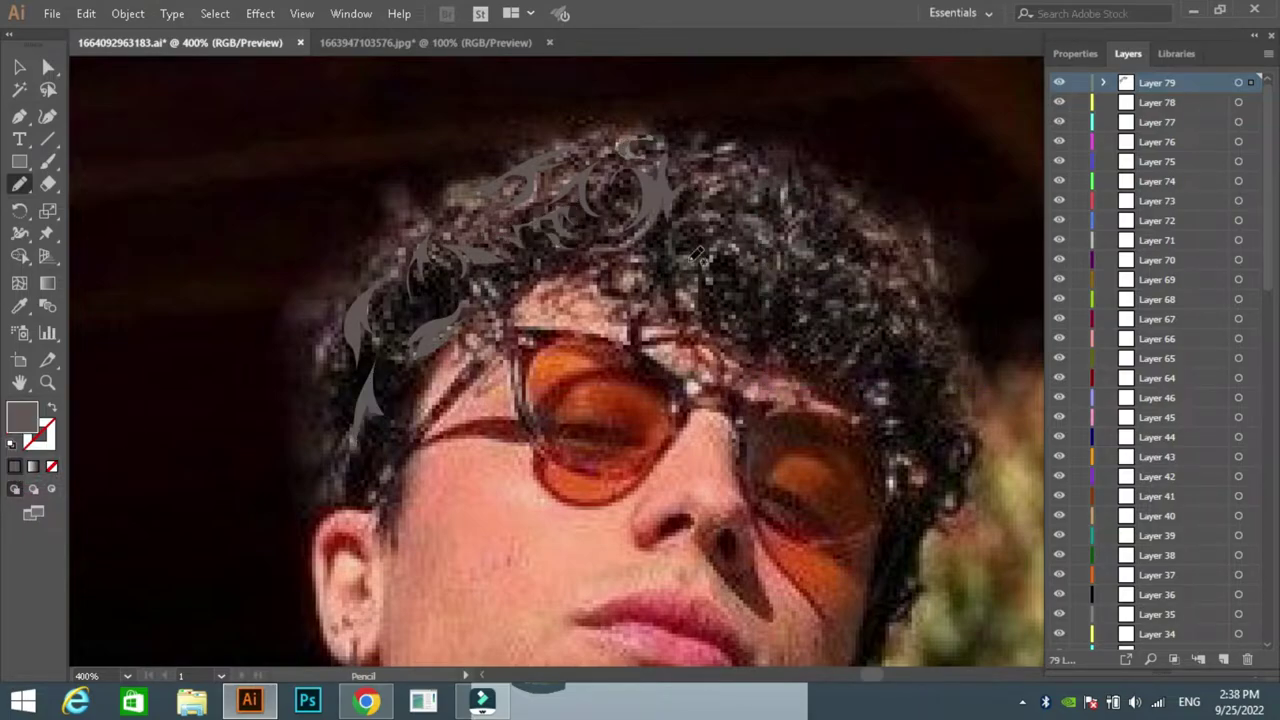
Add grey curl shapes on the right of the hair over the black hair fill
{"action": "left_click_drag", "start_coordinate": [707, 185], "coordinate": [690, 255]}
{"action": "left_click_drag", "start_coordinate": [750, 205], "coordinate": [780, 250]}
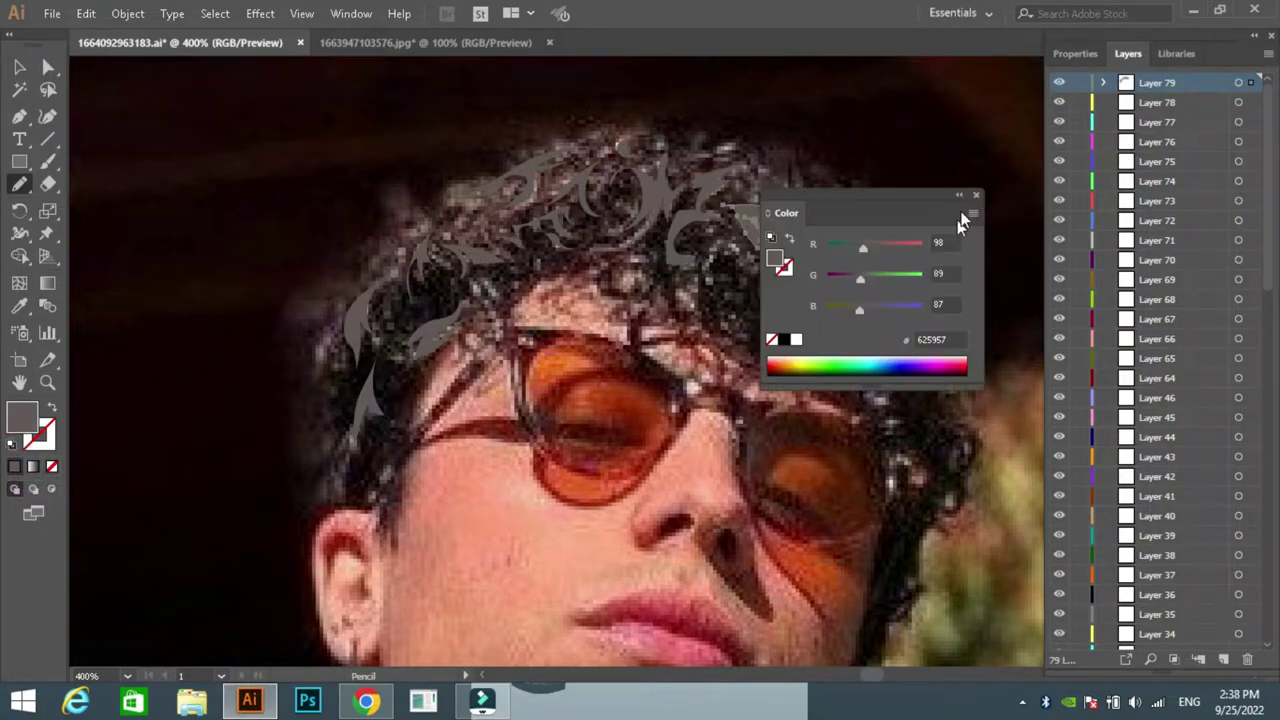
{"action": "left_click_drag", "start_coordinate": [740, 300], "coordinate": [711, 239]}
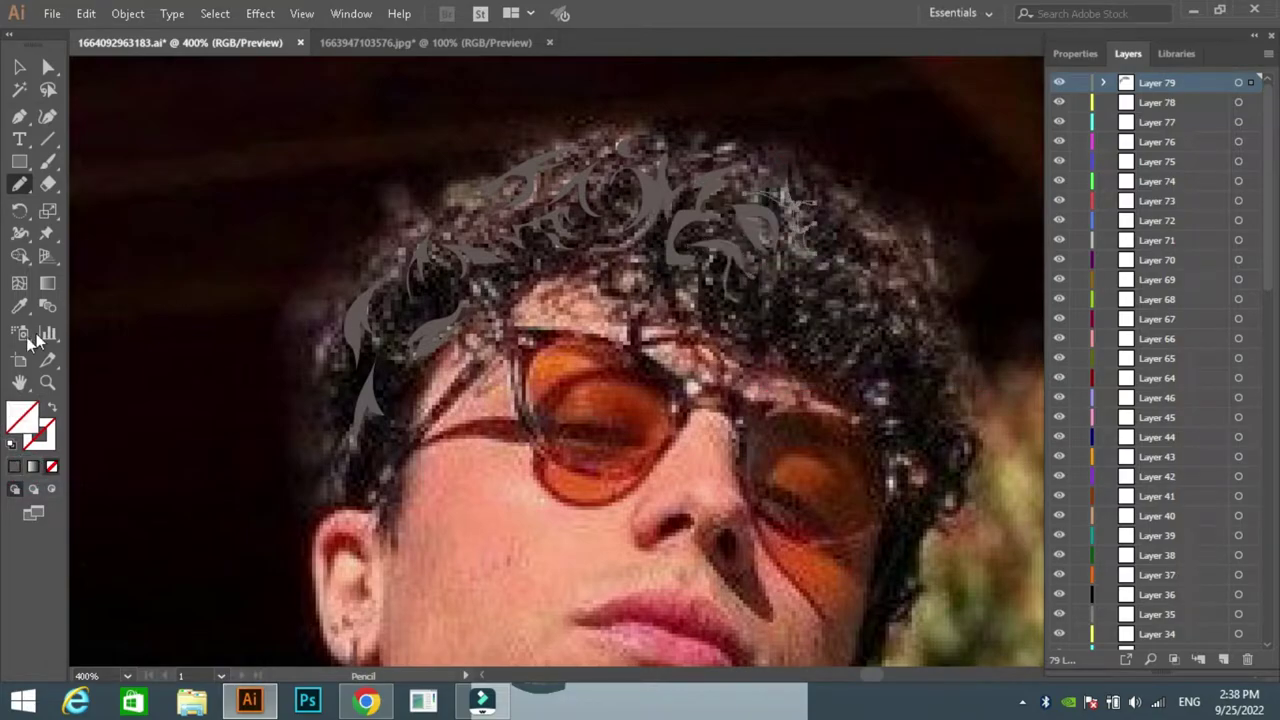
{"action": "mouse_move", "coordinate": [850, 262]}
{"action": "left_mouse_down"}
{"action": "mouse_move", "coordinate": [900, 325]}
{"action": "mouse_move", "coordinate": [805, 300]}
{"action": "left_mouse_up"}
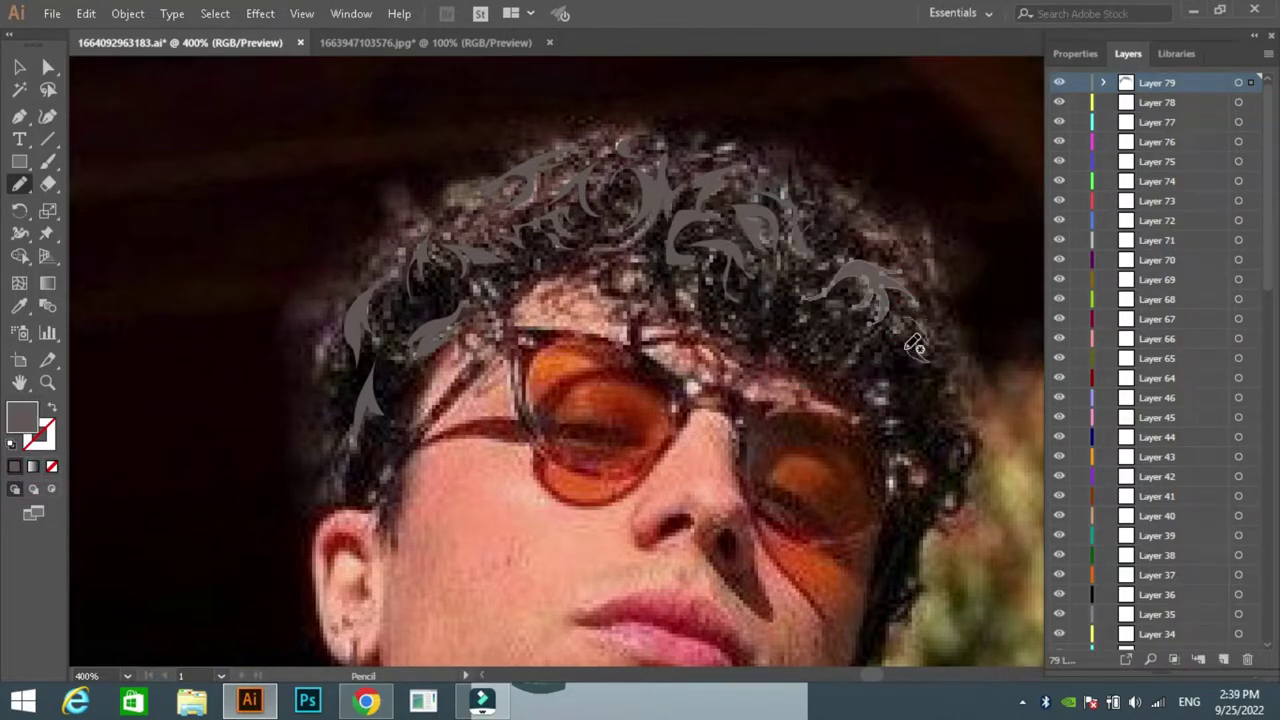
{"action": "left_click_drag", "start_coordinate": [913, 345], "coordinate": [885, 335]}
{"action": "left_click_drag", "start_coordinate": [838, 378], "coordinate": [895, 398]}
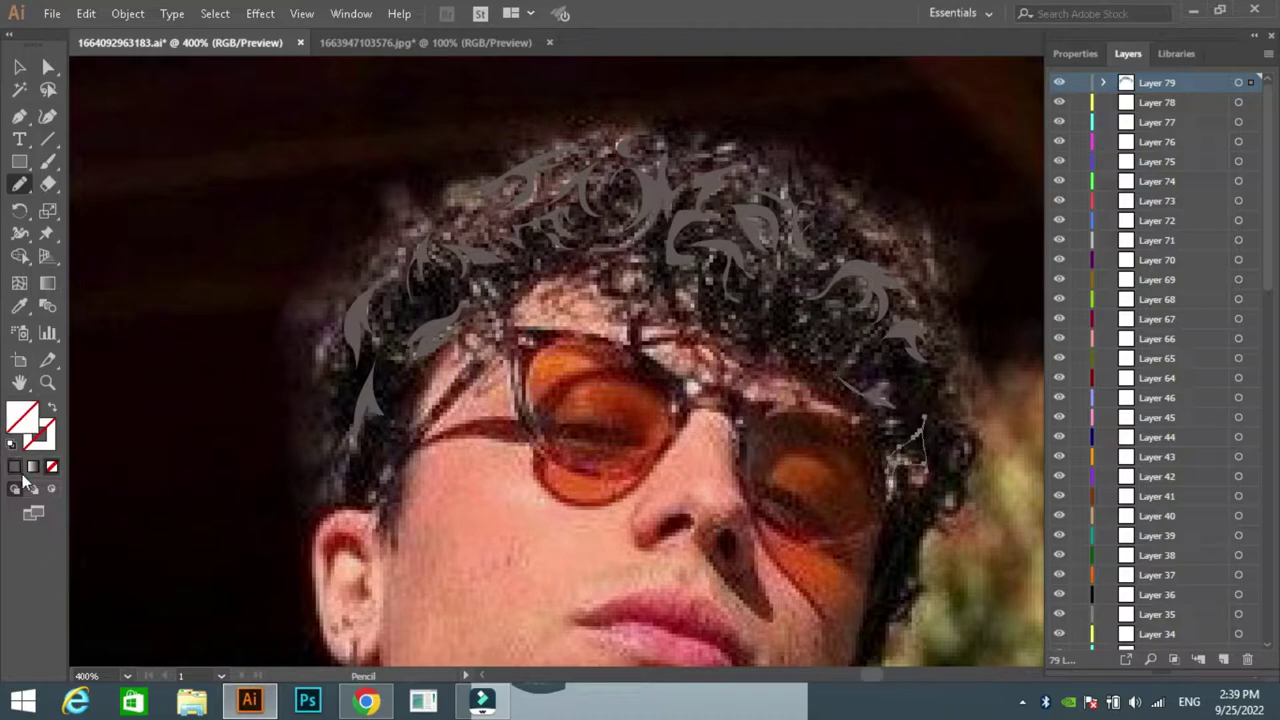
{"action": "left_click", "coordinate": [834, 265]}
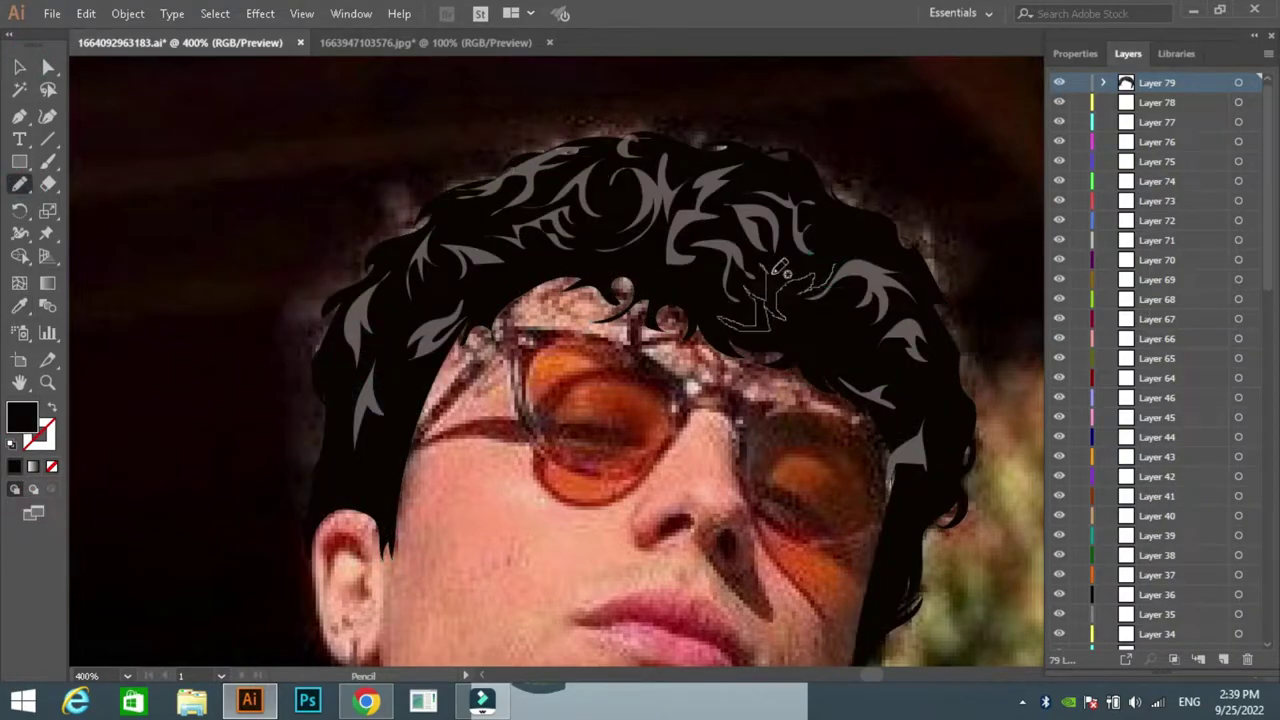
Fill the new strand with grey sampled from the existing strands
{"action": "left_click", "coordinate": [19, 67]}
{"action": "key", "text": "i"}
{"action": "left_click", "coordinate": [808, 278]}
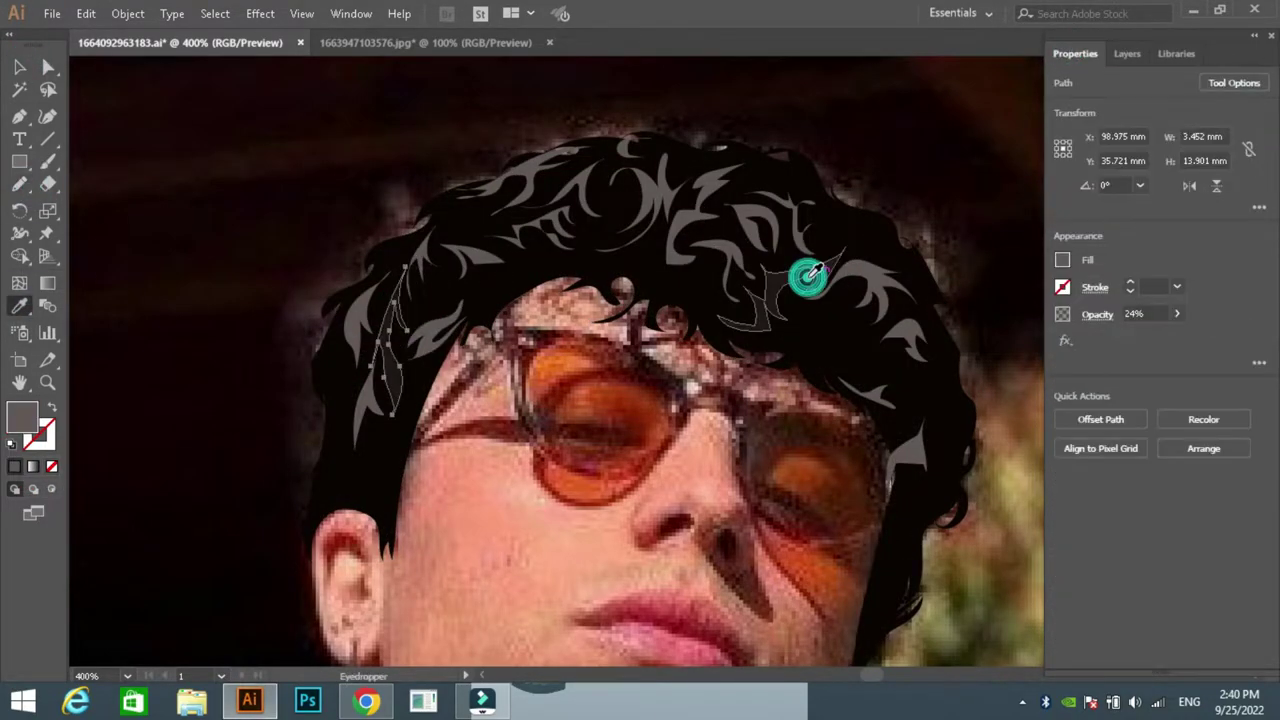
{"action": "left_click", "coordinate": [846, 306]}
{"action": "key", "text": "n"}
{"action": "key", "text": "ctrl+plus"}
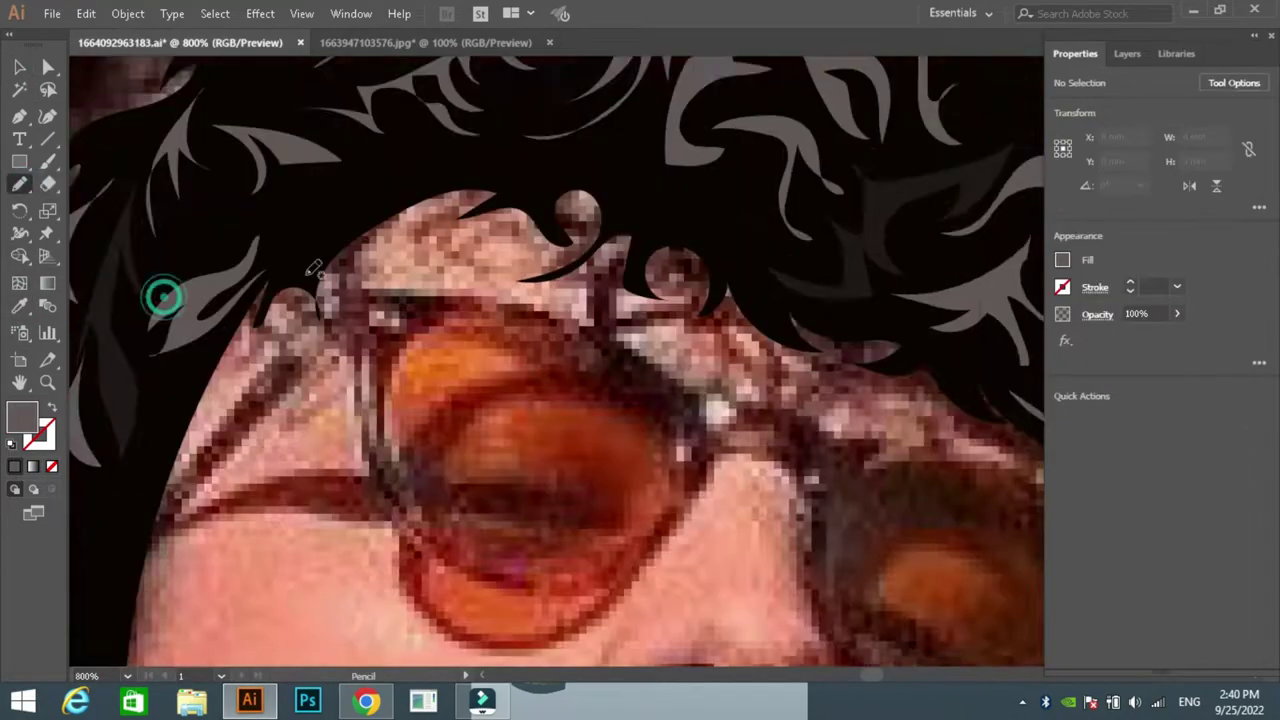
{"action": "scroll", "coordinate": [313, 268], "scroll_direction": "up", "scroll_amount": 5}
Draw white highlight shapes among the curls on both sides of the hair
{"action": "left_click_drag", "start_coordinate": [488, 238], "coordinate": [450, 302]}
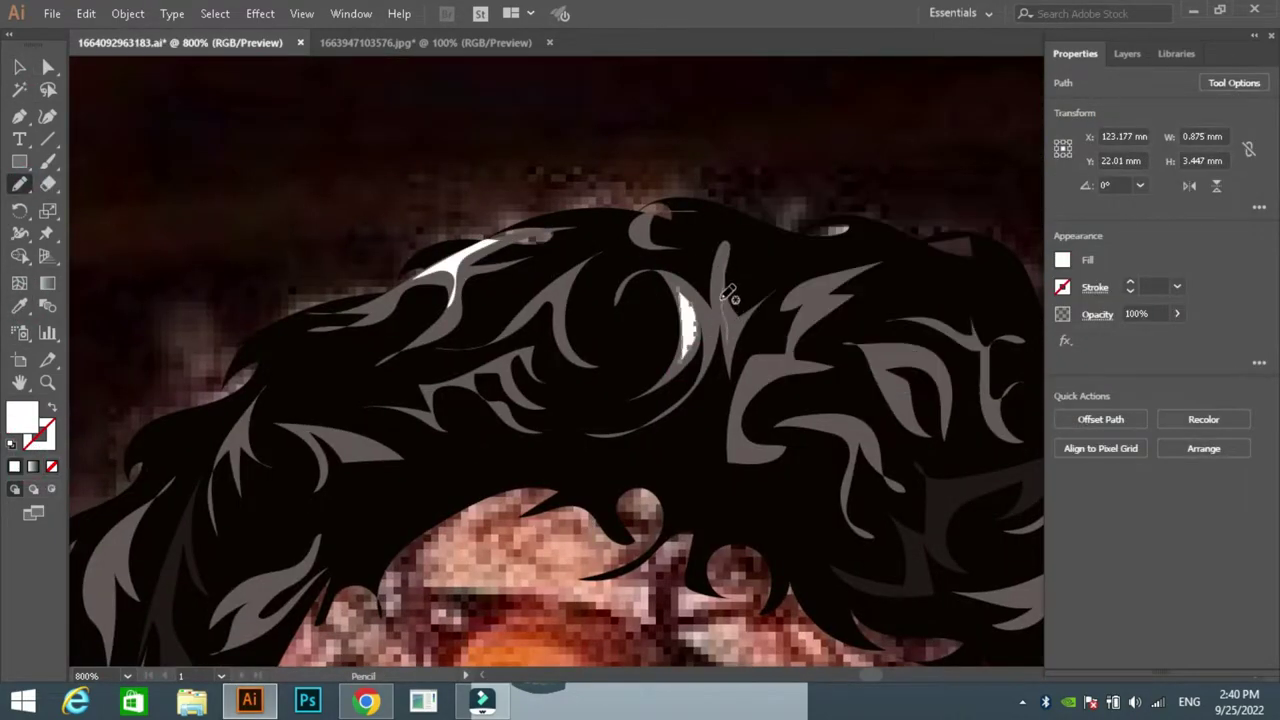
{"action": "left_click_drag", "start_coordinate": [800, 296], "coordinate": [835, 280]}
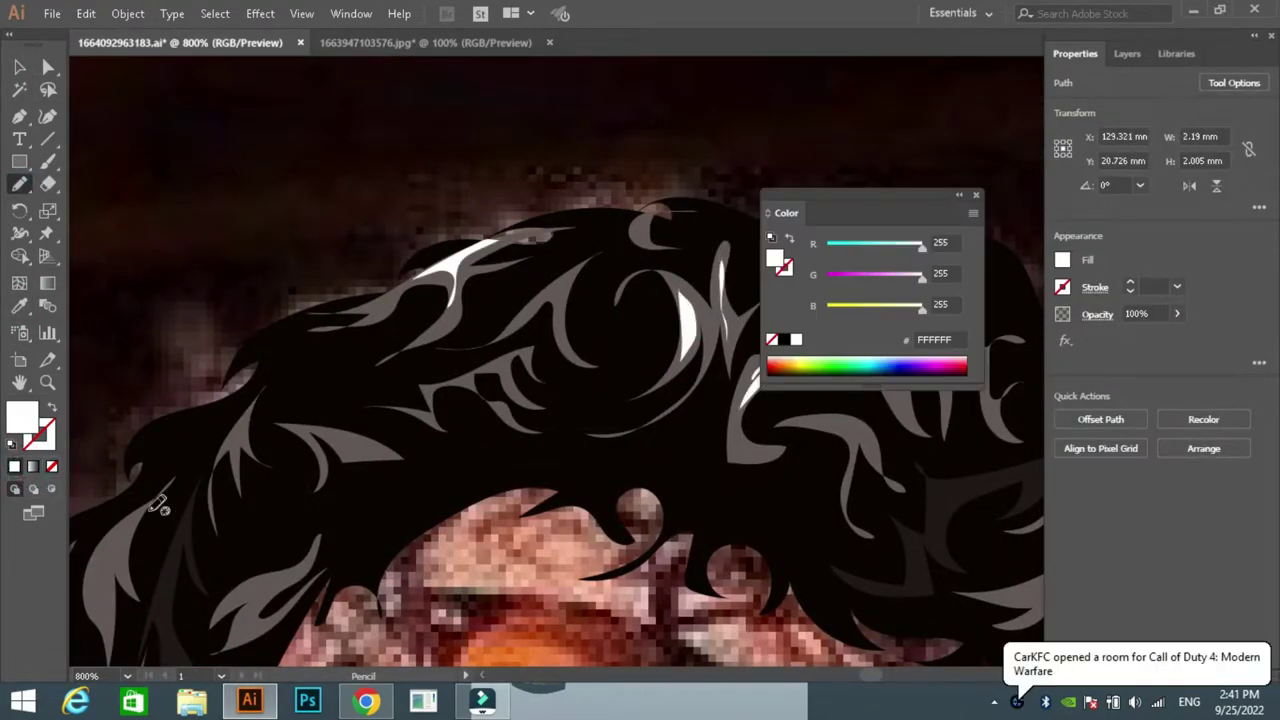
{"action": "left_click_drag", "start_coordinate": [140, 512], "coordinate": [92, 612]}
{"action": "left_click_drag", "start_coordinate": [290, 428], "coordinate": [385, 452]}
{"action": "scroll", "coordinate": [360, 502], "scroll_direction": "right", "scroll_amount": 5}
{"action": "scroll", "coordinate": [470, 283], "scroll_direction": "down", "scroll_amount": 1}
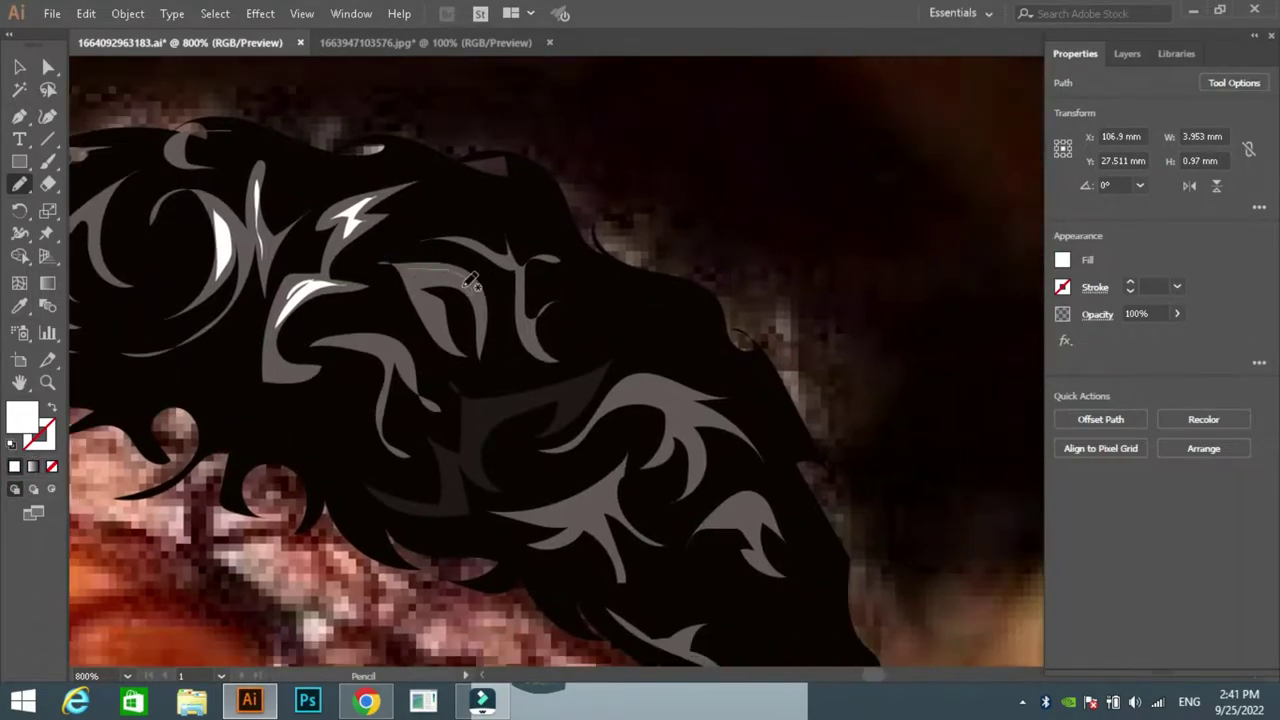
{"action": "left_click", "coordinate": [13, 467]}
{"action": "left_click_drag", "start_coordinate": [625, 403], "coordinate": [690, 415]}
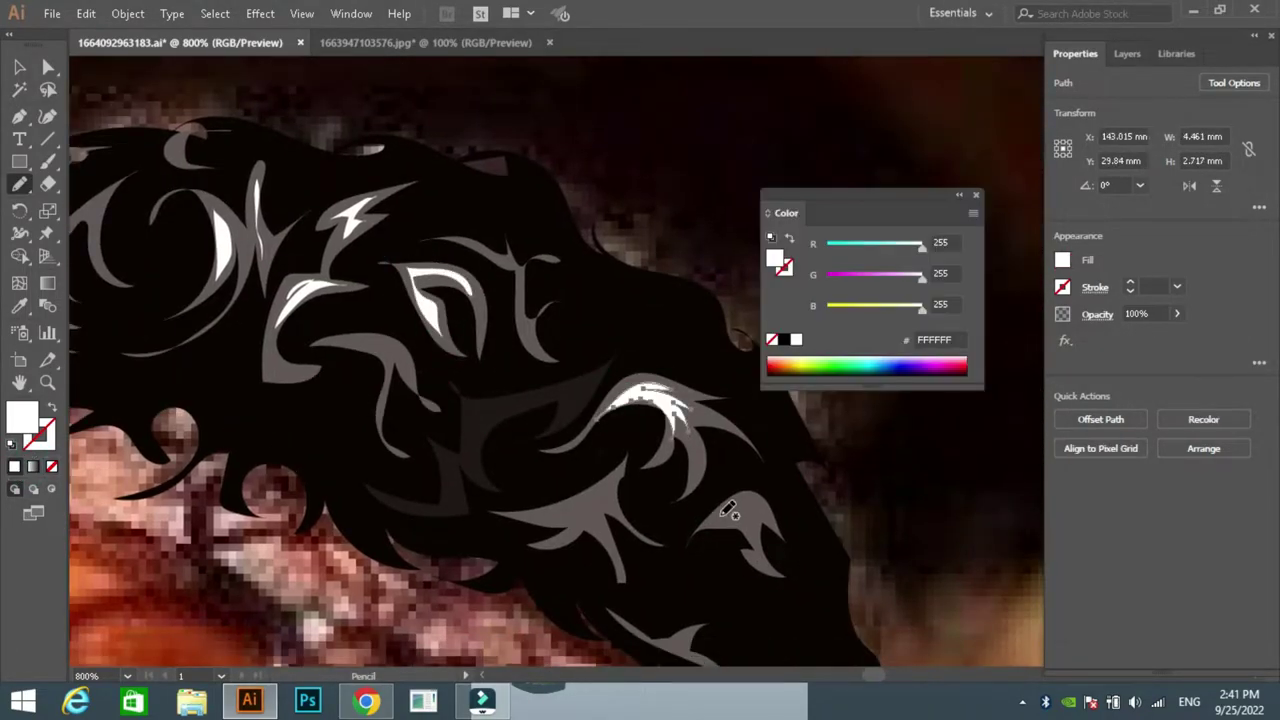
Add a small grey strand near the hair edge using the sampled grey
{"action": "left_click", "coordinate": [976, 194]}
{"action": "key", "text": "ctrl+minus"}
{"action": "key", "text": "ctrl+minus"}
{"action": "key", "text": "ctrl+minus"}
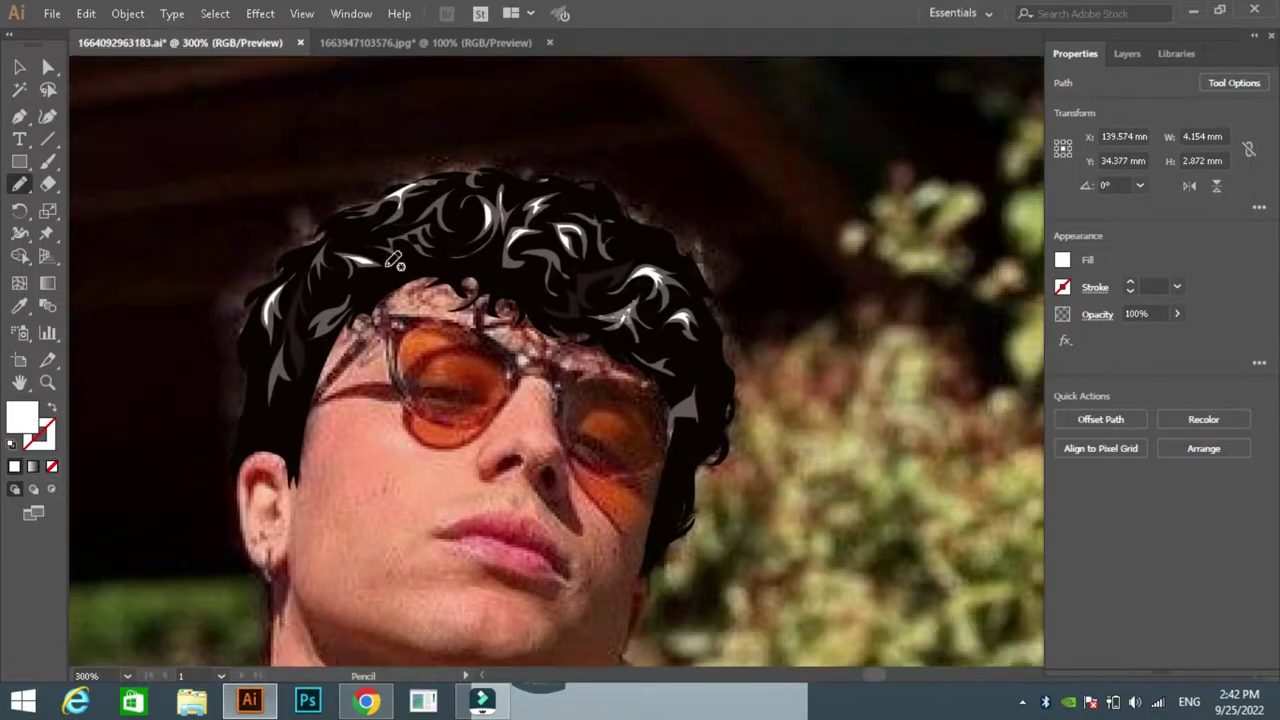
{"action": "left_click", "coordinate": [20, 303]}
{"action": "left_click", "coordinate": [18, 183]}
{"action": "left_click_drag", "start_coordinate": [480, 258], "coordinate": [492, 272]}
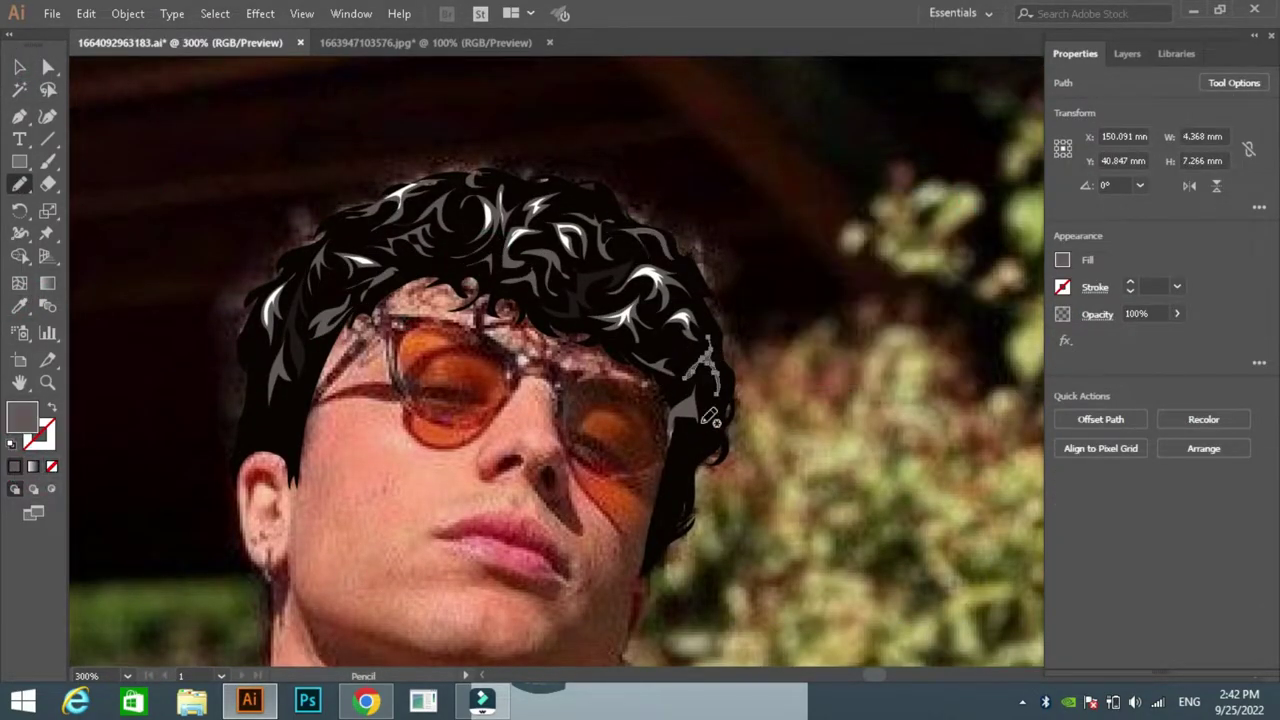
Select the large black hair shape and check its fill in the Color Picker
{"action": "key", "text": "v"}
{"action": "left_click", "coordinate": [694, 434]}
{"action": "double_click", "coordinate": [22, 415]}
{"action": "key", "text": "Return"}
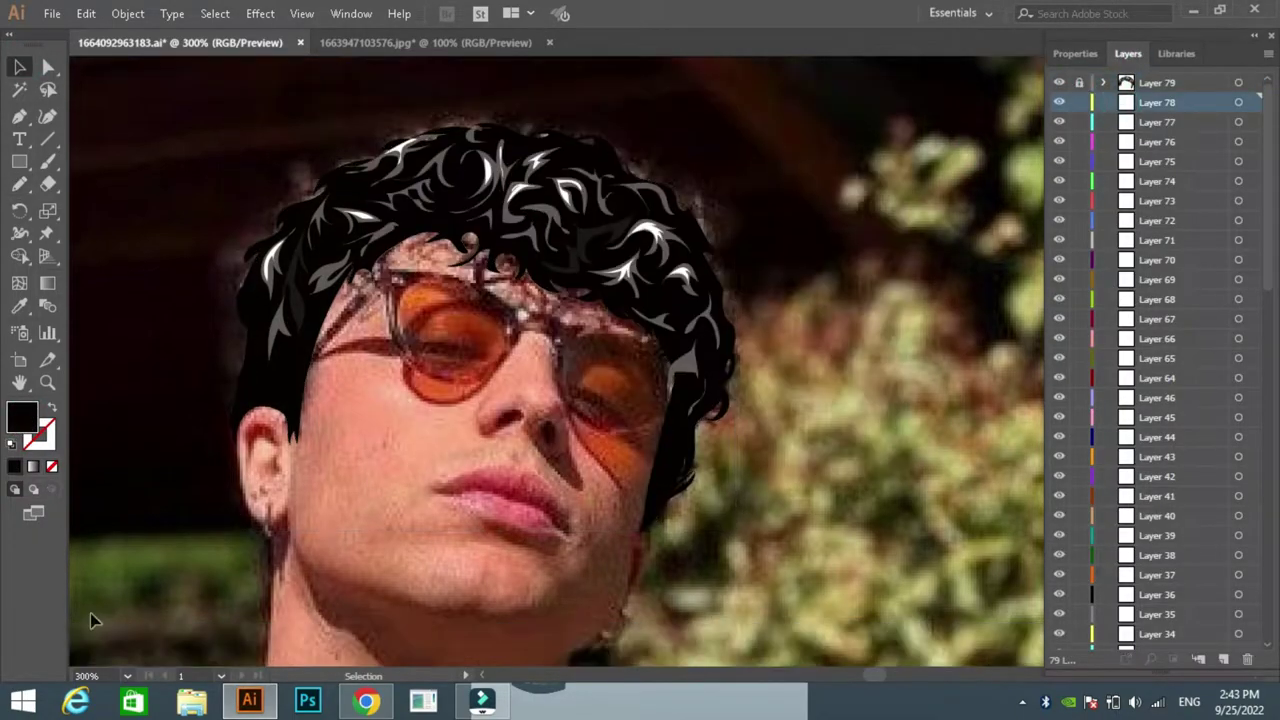
{"action": "key", "text": "ctrl+plus"}
{"action": "key", "text": "ctrl+plus"}
Draw the glasses arm as two Pen bands from the temple in the dark frame colour
{"action": "key", "text": "p"}
{"action": "left_click", "coordinate": [256, 463]}
{"action": "left_click", "coordinate": [633, 103]}
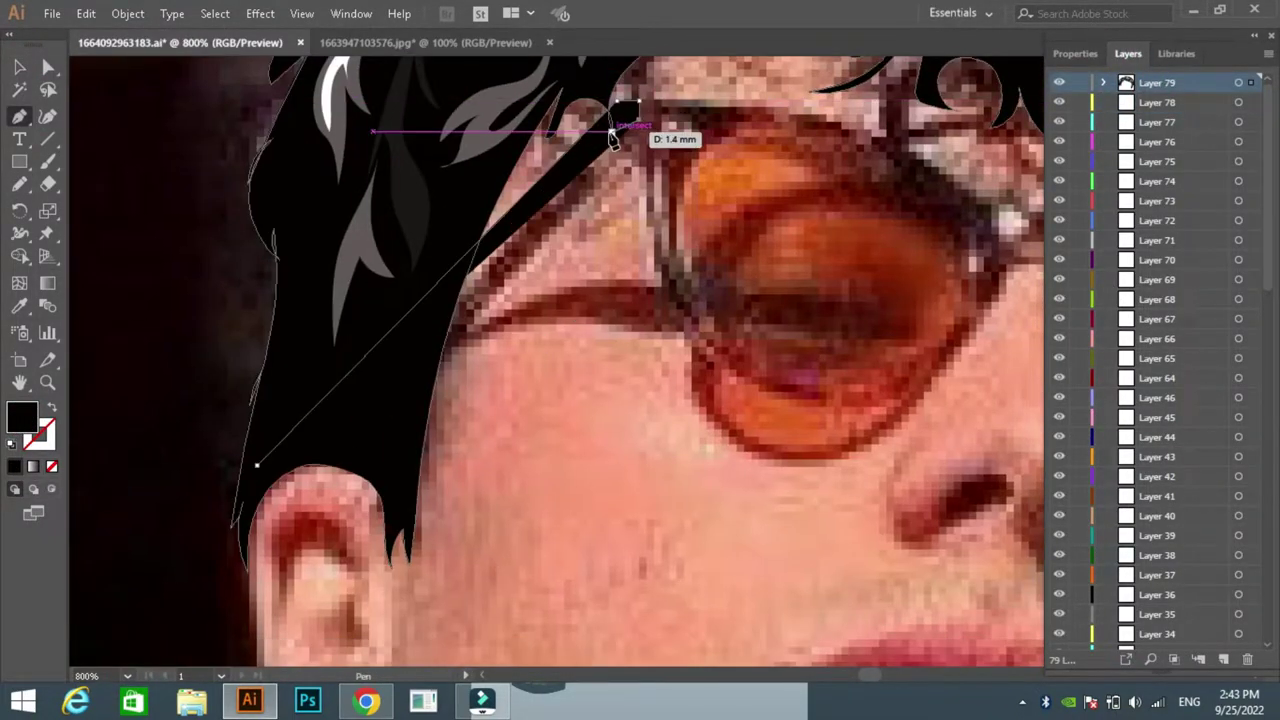
{"action": "left_click", "coordinate": [256, 463]}
{"action": "key", "text": "i"}
{"action": "left_click", "coordinate": [20, 116]}
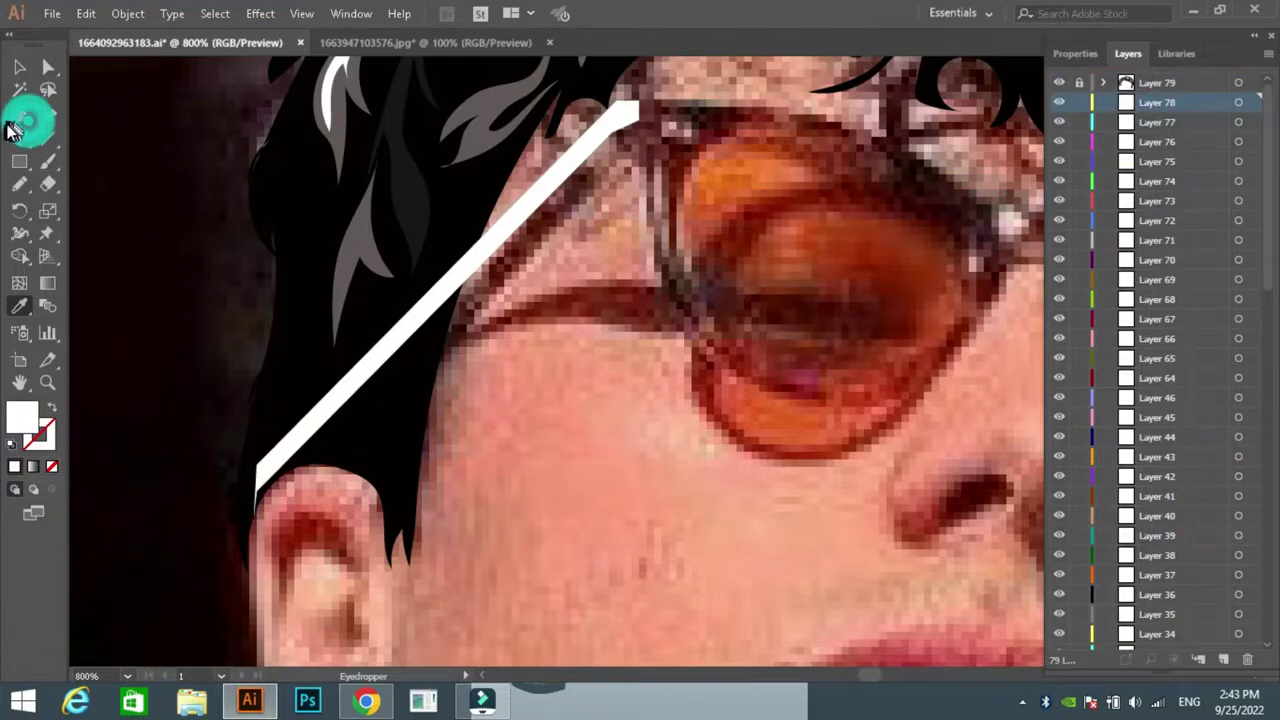
{"action": "left_click", "coordinate": [254, 100]}
{"action": "left_click", "coordinate": [632, 134]}
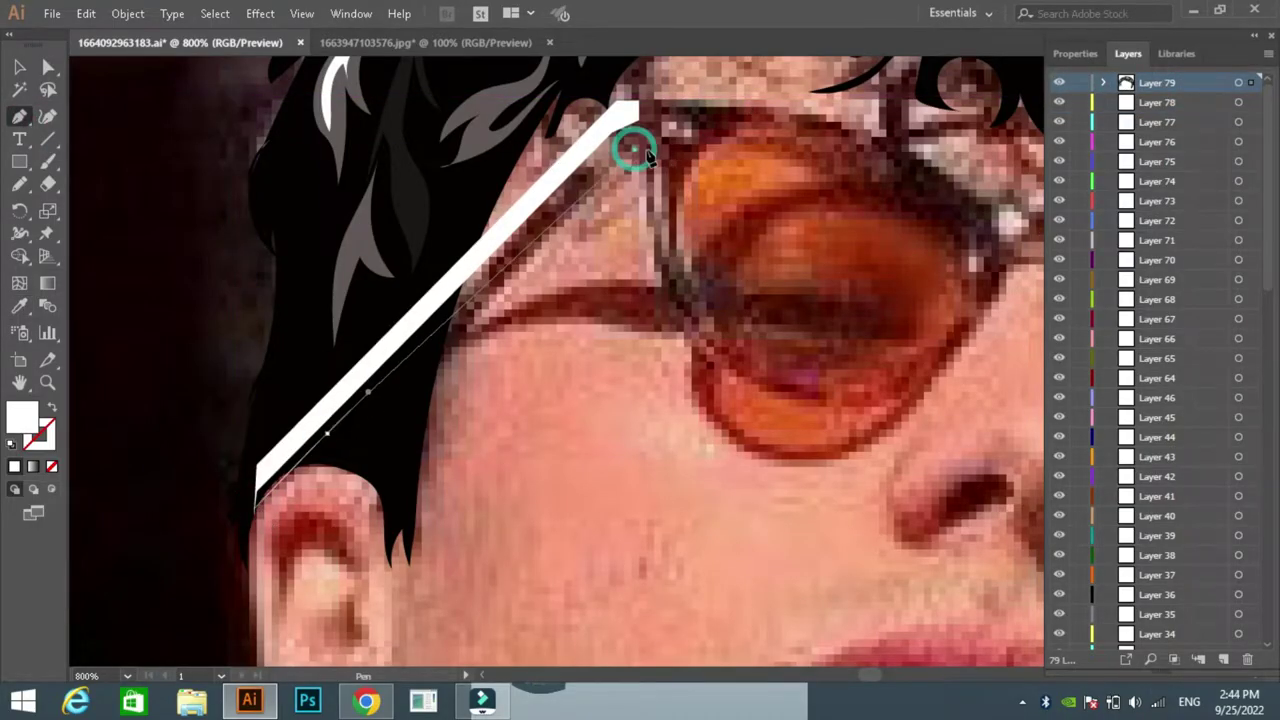
{"action": "left_click", "coordinate": [254, 508]}
Trace the left lens's outer frame in the sampled dark red, with no lens fill
{"action": "key", "text": "i"}
{"action": "key", "text": "ctrl+minus"}
{"action": "left_click", "coordinate": [555, 450]}
{"action": "key", "text": "p"}
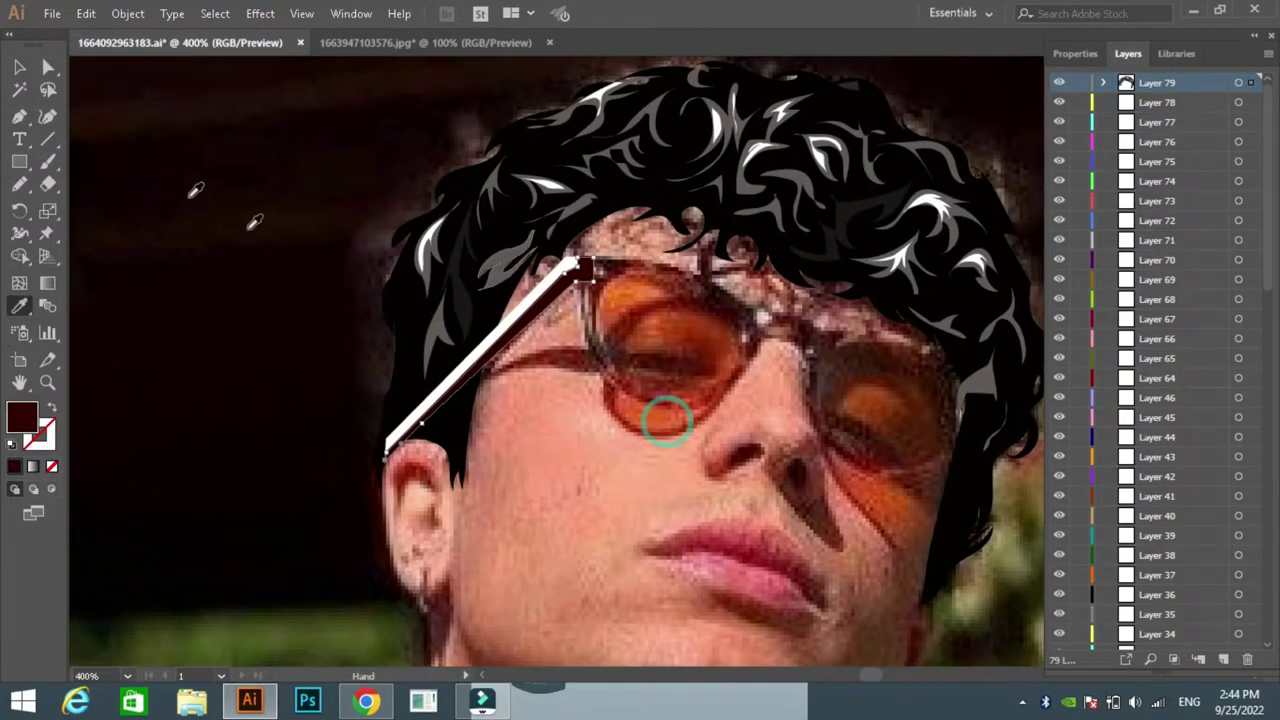
{"action": "key", "text": "ctrl+plus"}
{"action": "left_click", "coordinate": [342, 187]}
{"action": "left_click_drag", "start_coordinate": [392, 342], "coordinate": [435, 370]}
{"action": "left_click", "coordinate": [537, 381]}
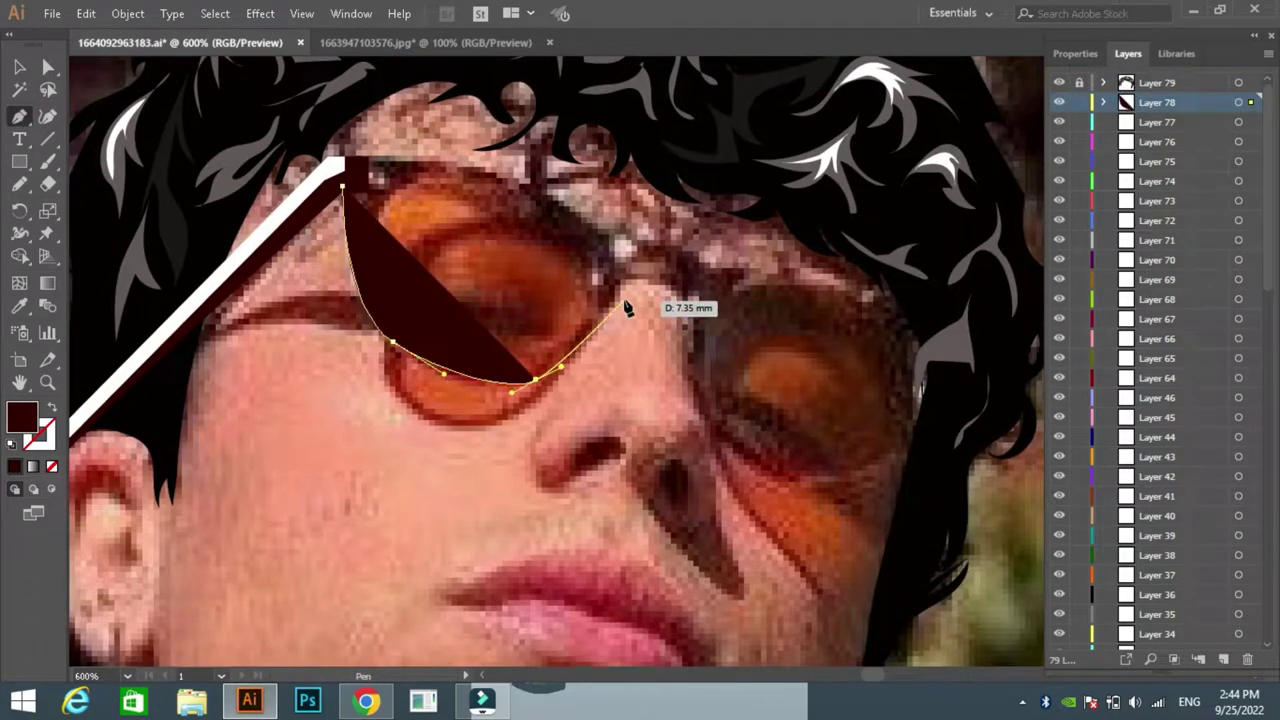
{"action": "left_click", "coordinate": [615, 286]}
{"action": "left_click", "coordinate": [615, 240]}
{"action": "left_click", "coordinate": [462, 162]}
{"action": "left_click", "coordinate": [342, 187]}
{"action": "left_click", "coordinate": [52, 466]}
Trace the inner rim of the left lens as a closed path
{"action": "left_click", "coordinate": [381, 189]}
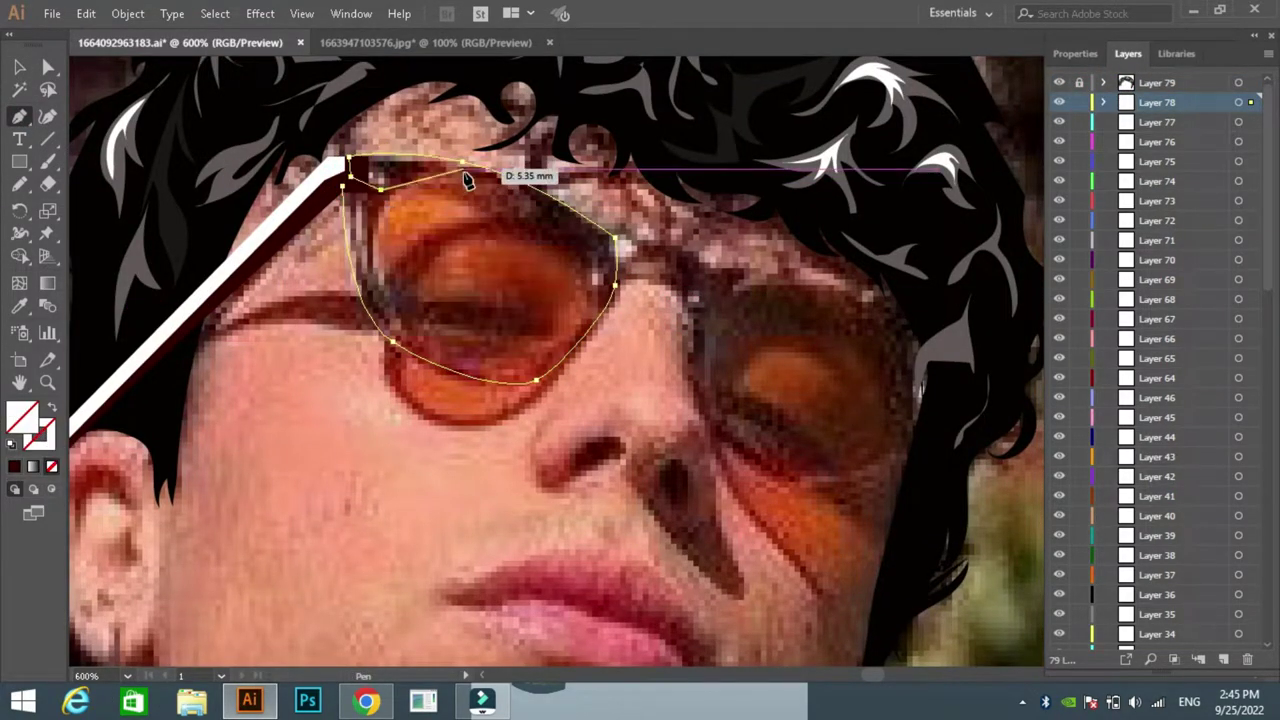
{"action": "left_click", "coordinate": [468, 177]}
{"action": "left_click", "coordinate": [602, 247]}
{"action": "left_click", "coordinate": [583, 313]}
{"action": "left_click", "coordinate": [566, 345]}
{"action": "left_click", "coordinate": [505, 374]}
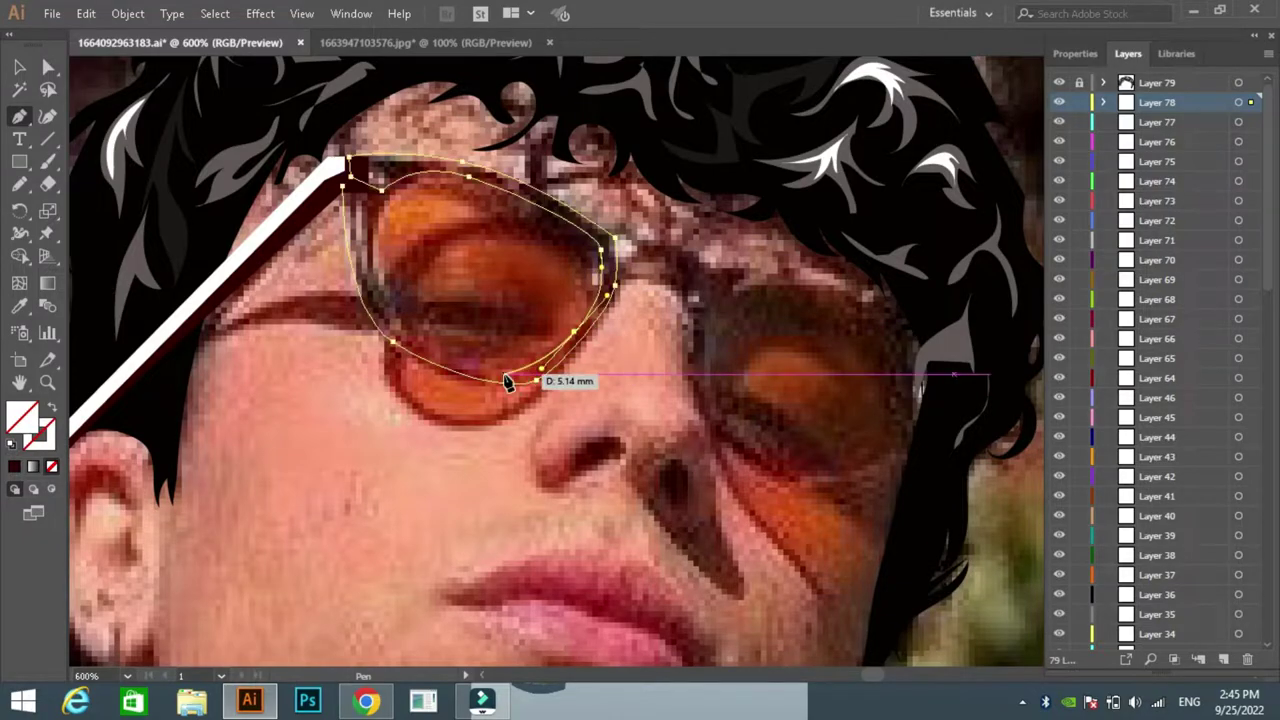
{"action": "left_click", "coordinate": [396, 330]}
{"action": "left_click", "coordinate": [342, 310]}
{"action": "left_click", "coordinate": [382, 180]}
Fill the frame highlight shape orange-red via the Color Picker
{"action": "left_click", "coordinate": [14, 467]}
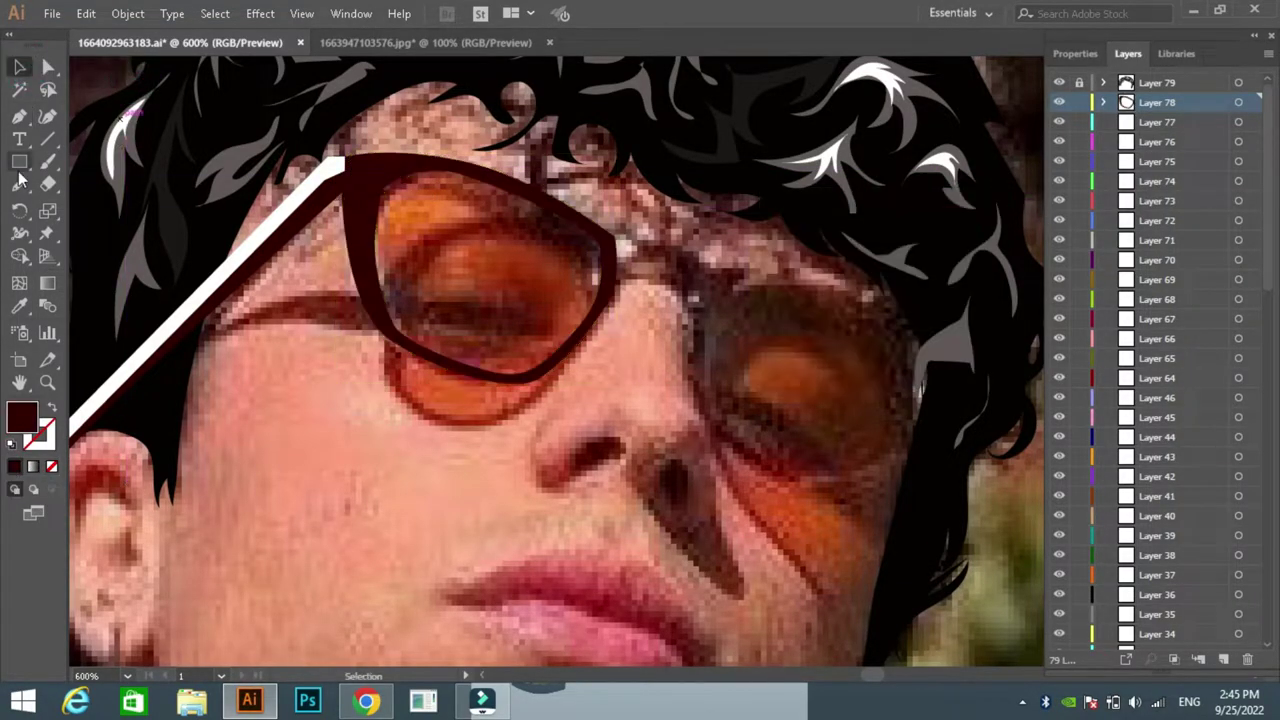
{"action": "double_click", "coordinate": [22, 416]}
{"action": "left_click", "coordinate": [834, 229]}
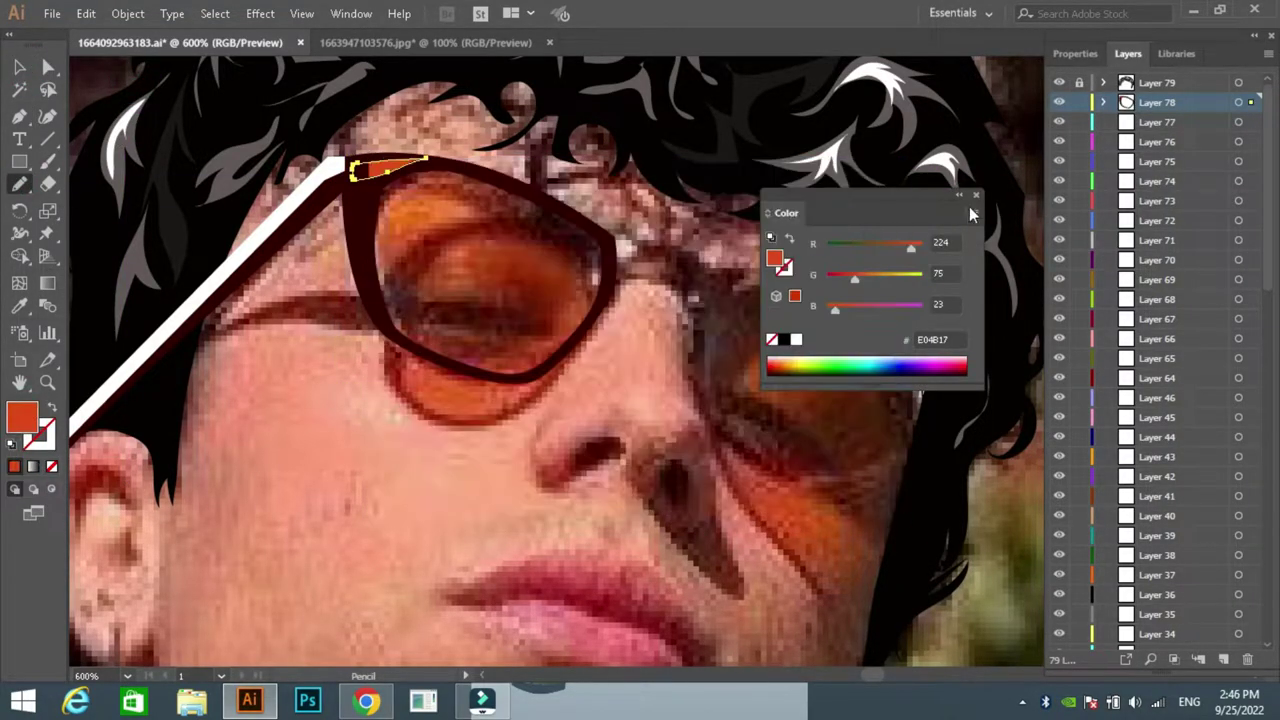
{"action": "left_click", "coordinate": [406, 157]}
Add a white strip along the frame top and an orange-red highlight down its right edge
{"action": "key", "text": "n"}
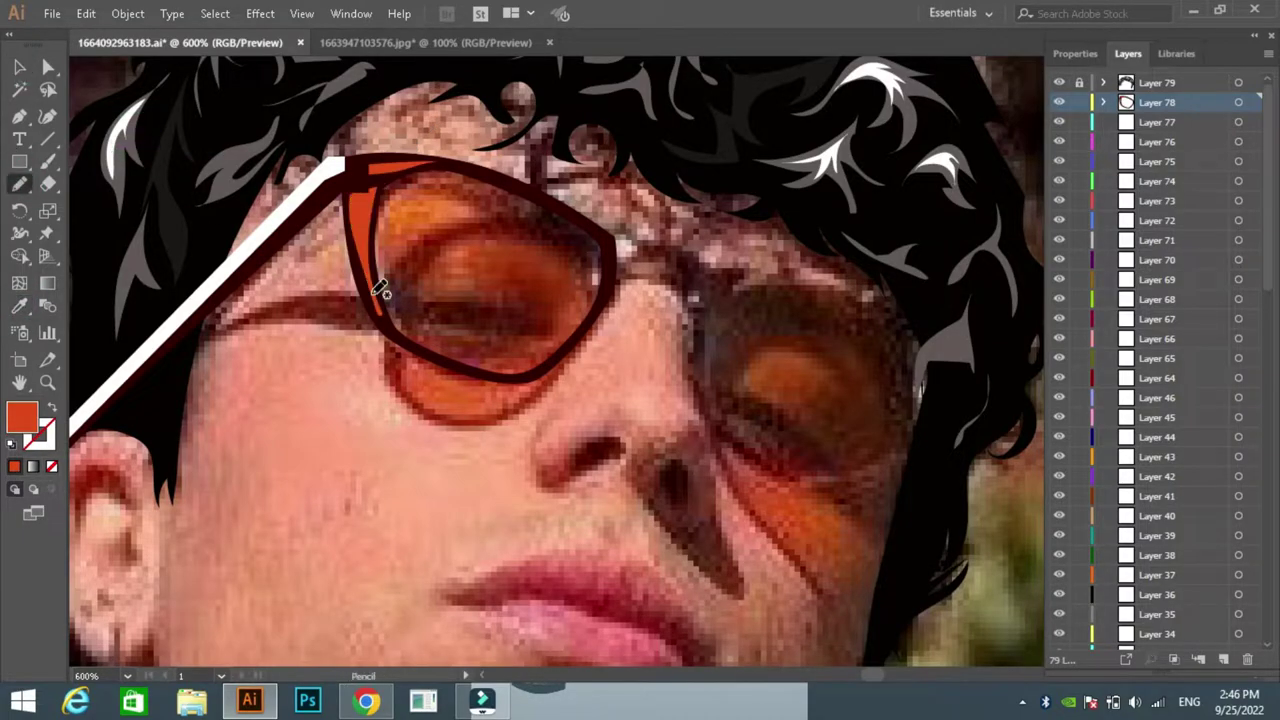
{"action": "key", "text": "n"}
{"action": "left_click_drag", "start_coordinate": [375, 163], "coordinate": [487, 170]}
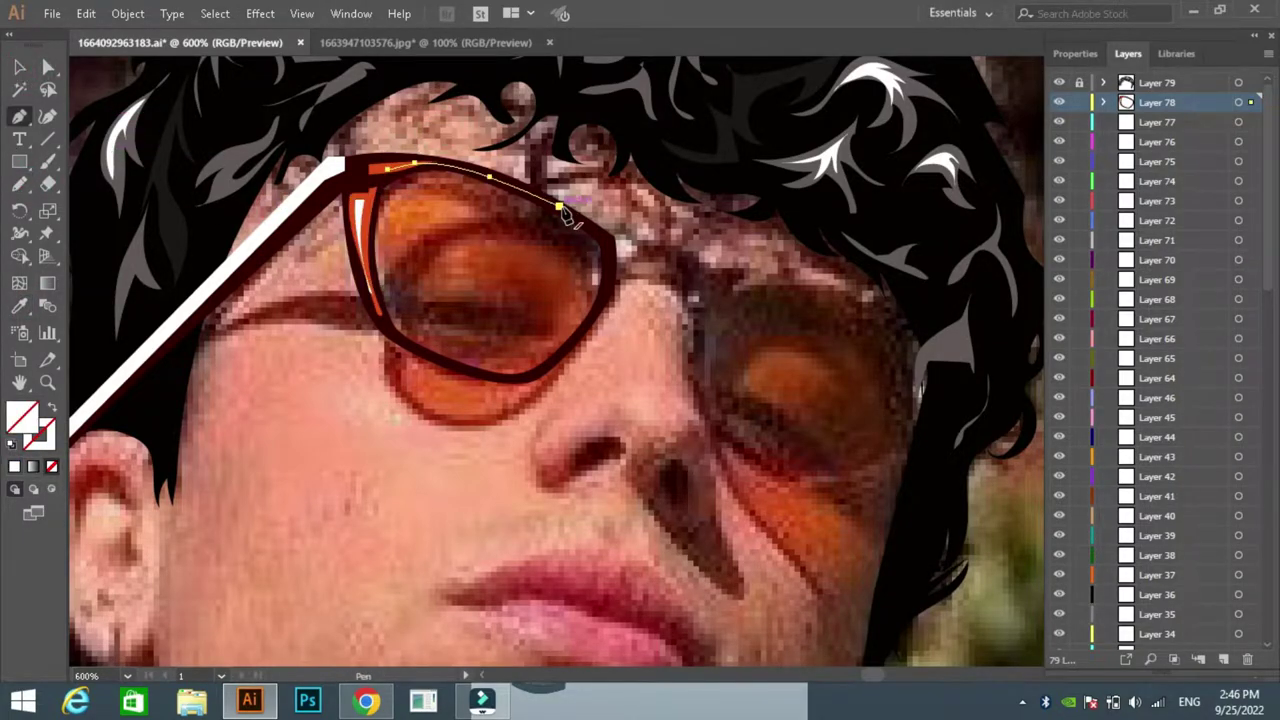
{"action": "key", "text": "comma"}
{"action": "left_click_drag", "start_coordinate": [572, 340], "coordinate": [610, 262]}
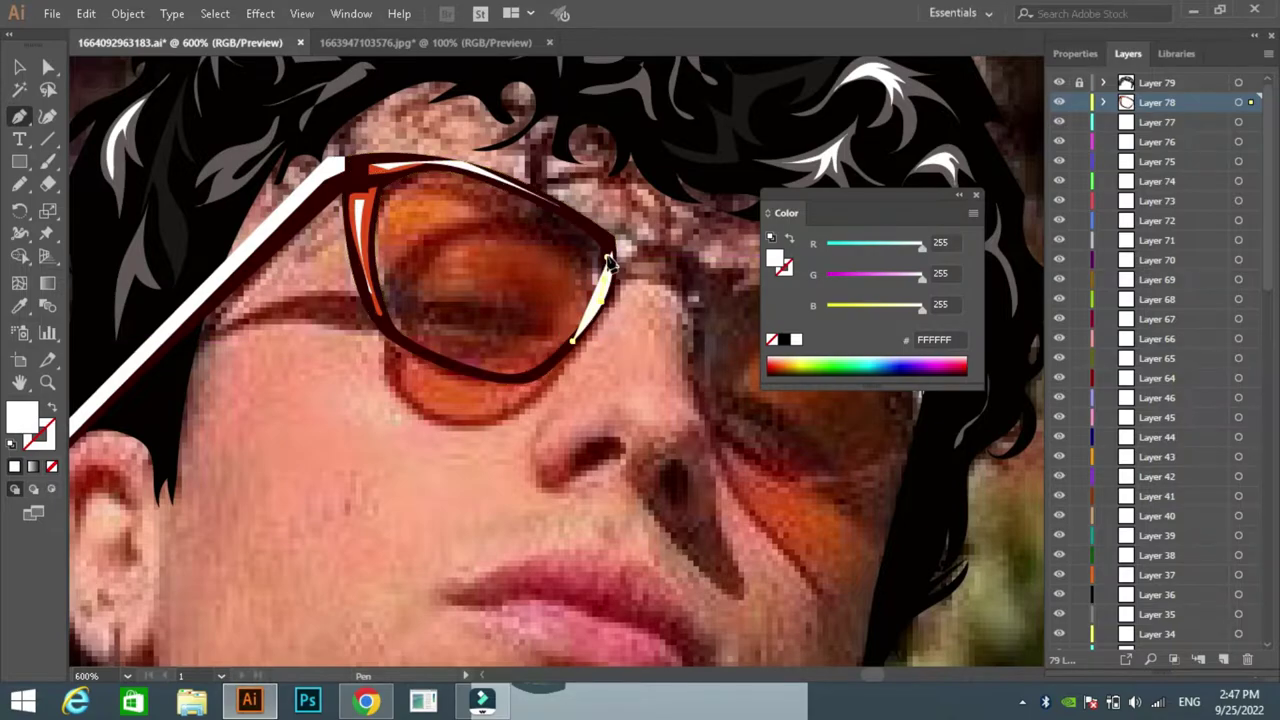
{"action": "key", "text": "i"}
{"action": "left_click", "coordinate": [600, 270]}
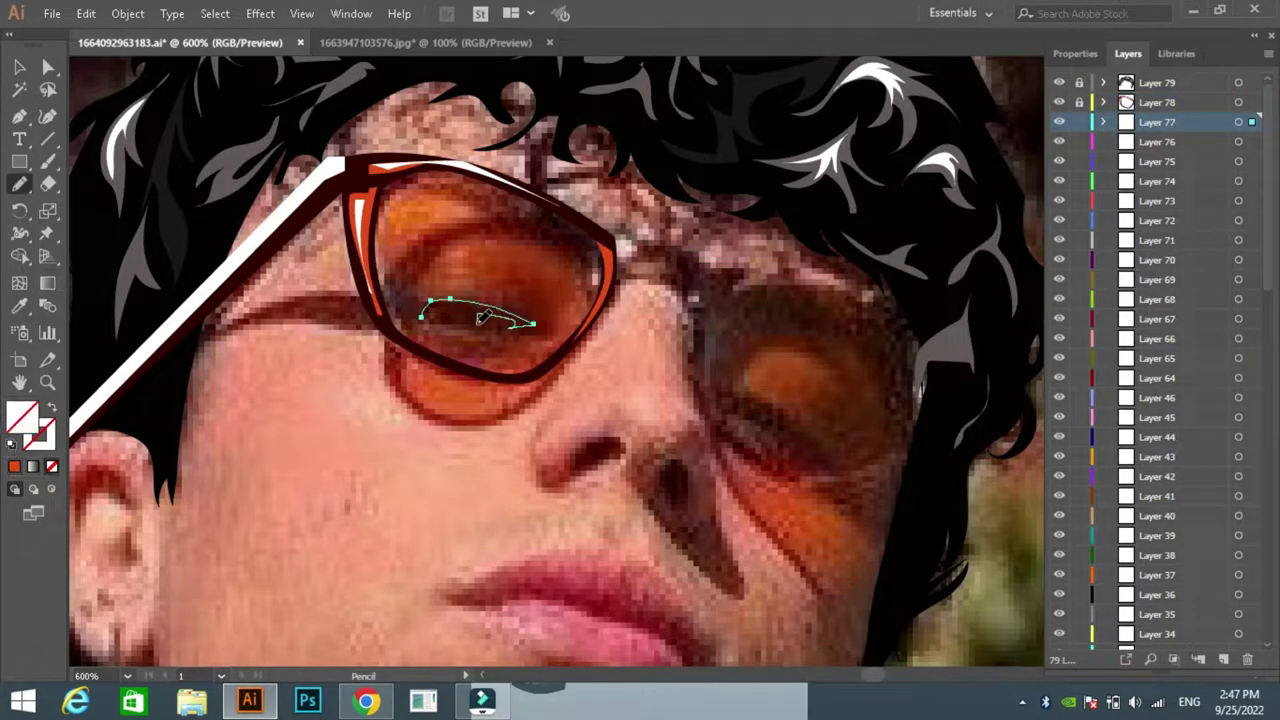
Lock the highlight layer and trace the eye shape inside the left lens on a new layer
{"action": "left_click", "coordinate": [45, 468]}
{"action": "left_click", "coordinate": [1079, 122]}
{"action": "left_click", "coordinate": [1157, 141]}
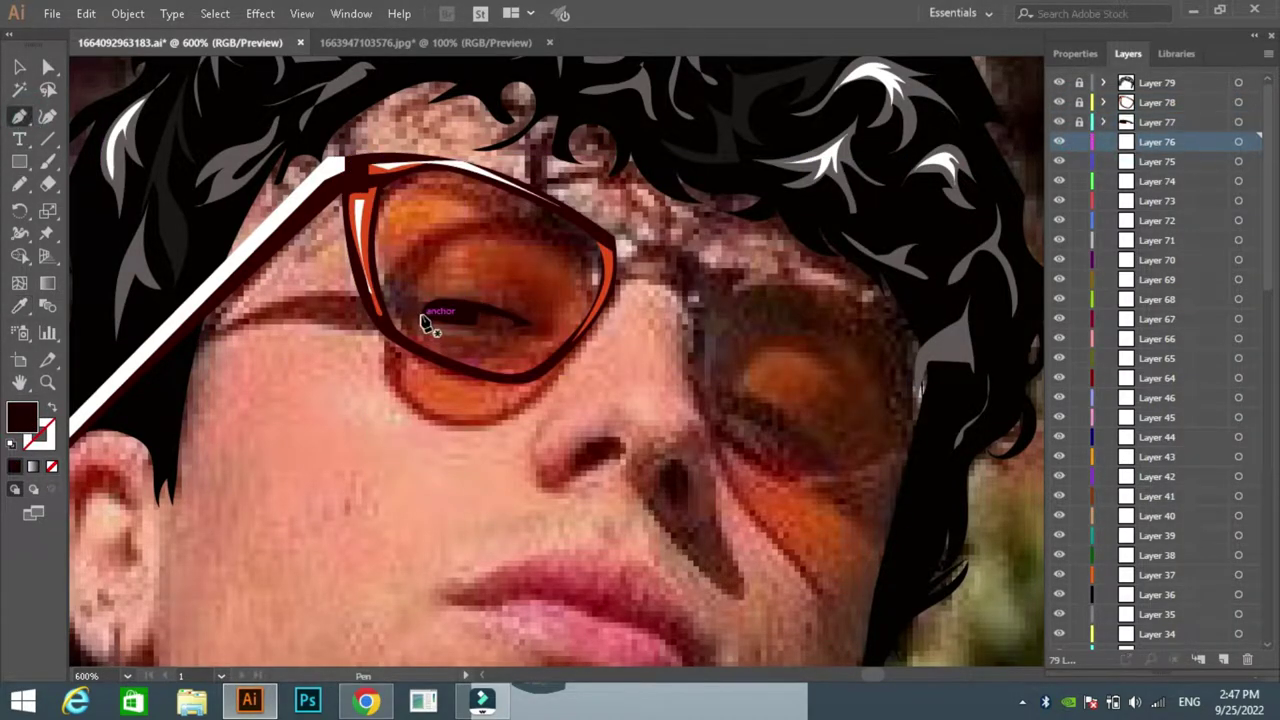
{"action": "key", "text": "n"}
{"action": "left_click_drag", "start_coordinate": [465, 305], "coordinate": [465, 325]}
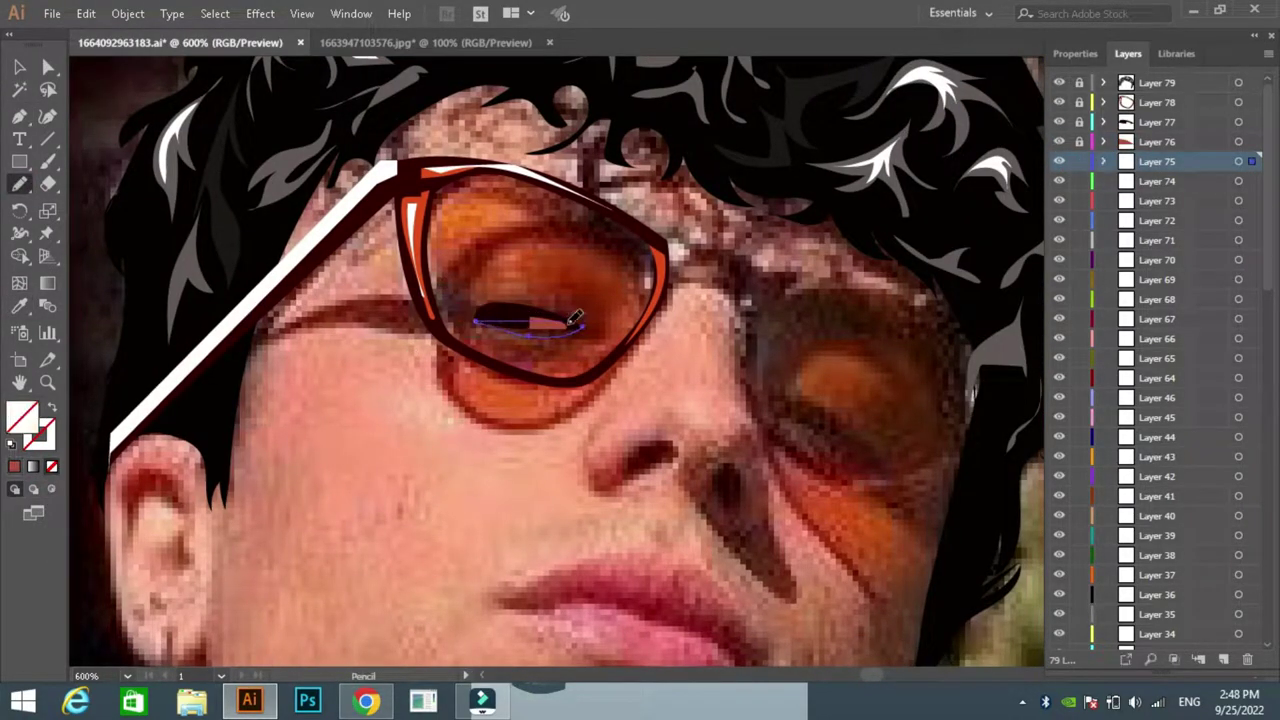
{"action": "key", "text": "i"}
Fill the eye and lens shading shapes with picked and sampled colours, locking finished layers
{"action": "double_click", "coordinate": [22, 415]}
{"action": "left_click", "coordinate": [834, 229]}
{"action": "left_click", "coordinate": [1079, 161]}
{"action": "left_click", "coordinate": [1157, 181]}
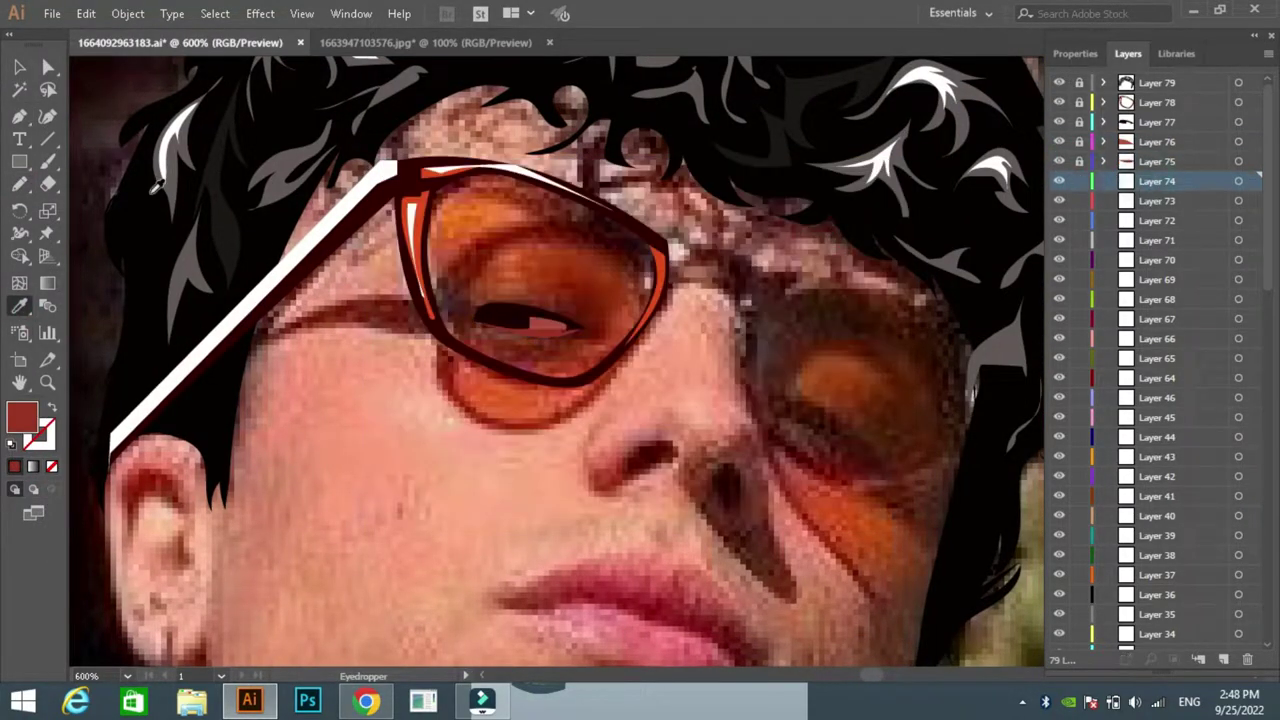
{"action": "left_click_drag", "start_coordinate": [487, 322], "coordinate": [478, 326]}
{"action": "key", "text": "i"}
{"action": "left_click", "coordinate": [483, 252]}
{"action": "key", "text": "v"}
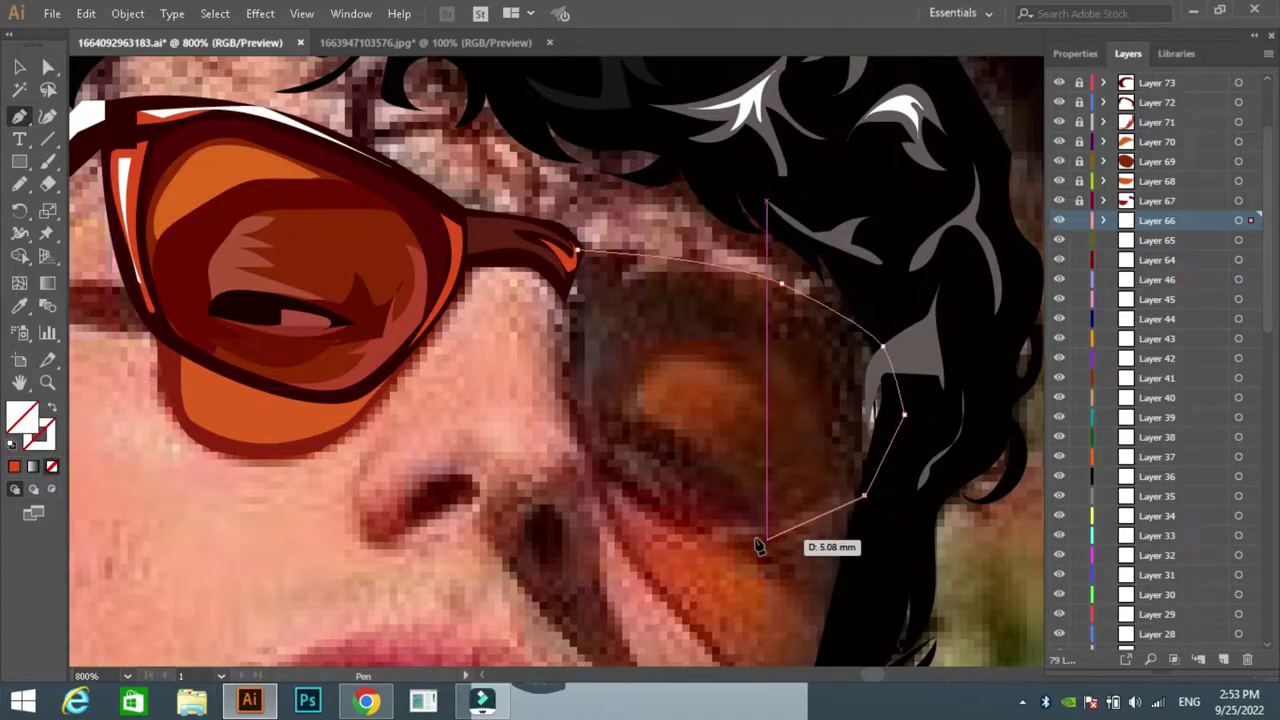
Pen-trace the right lens frame and fill it dark brown
{"action": "left_click_drag", "start_coordinate": [762, 540], "coordinate": [571, 428]}
{"action": "left_click", "coordinate": [560, 297]}
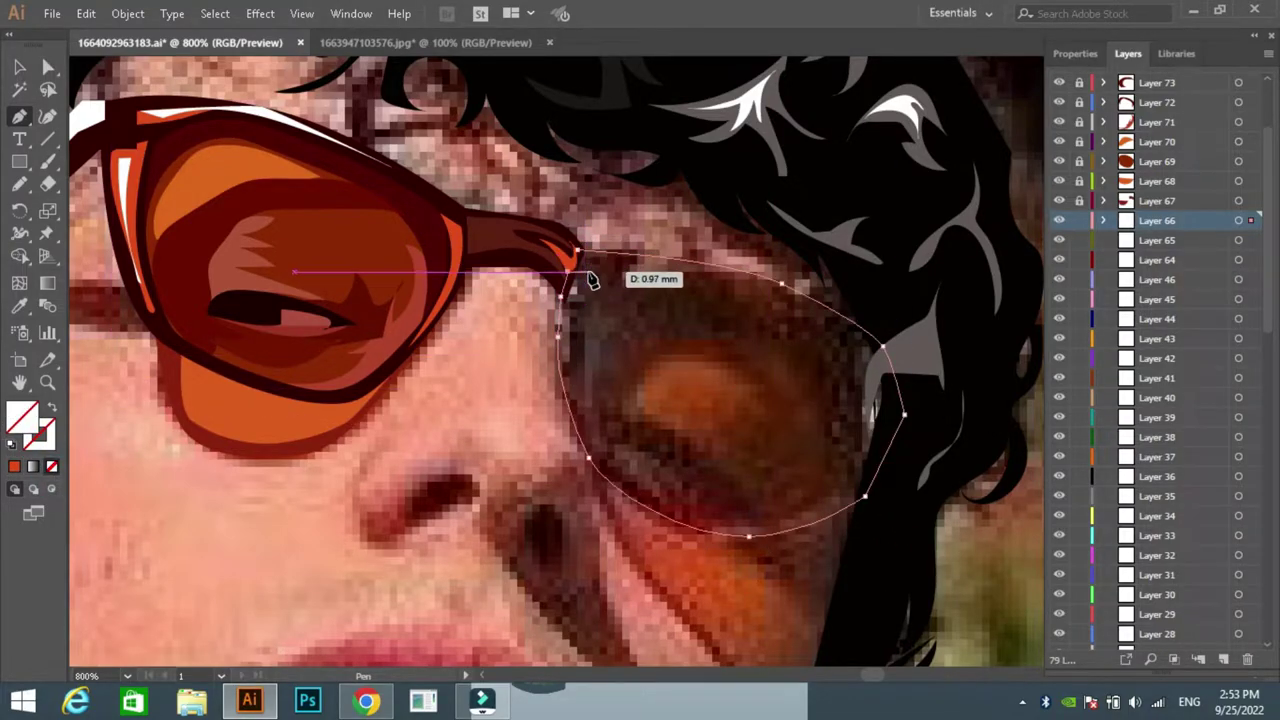
{"action": "left_click", "coordinate": [576, 364]}
{"action": "left_click", "coordinate": [636, 483]}
{"action": "left_click", "coordinate": [750, 523]}
{"action": "left_click", "coordinate": [861, 488]}
{"action": "left_click", "coordinate": [889, 414]}
{"action": "left_click", "coordinate": [884, 368]}
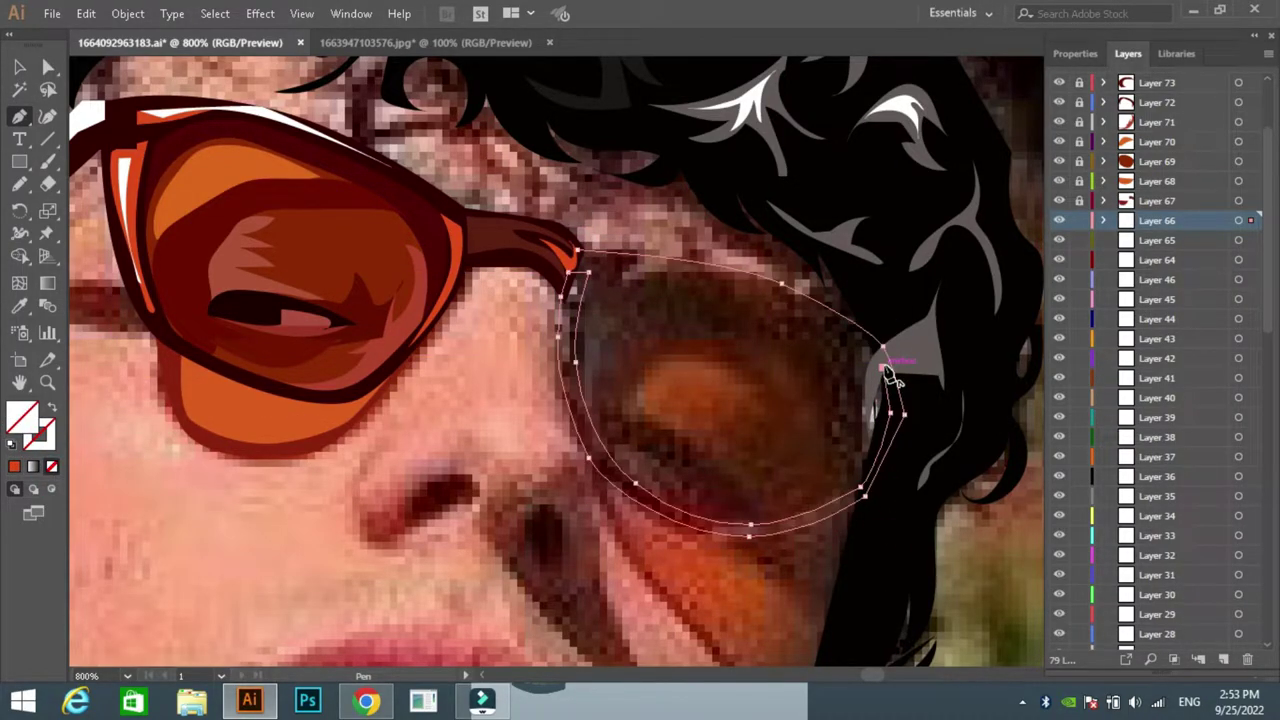
{"action": "left_click_drag", "start_coordinate": [588, 272], "coordinate": [617, 278]}
{"action": "key", "text": "shift+x"}
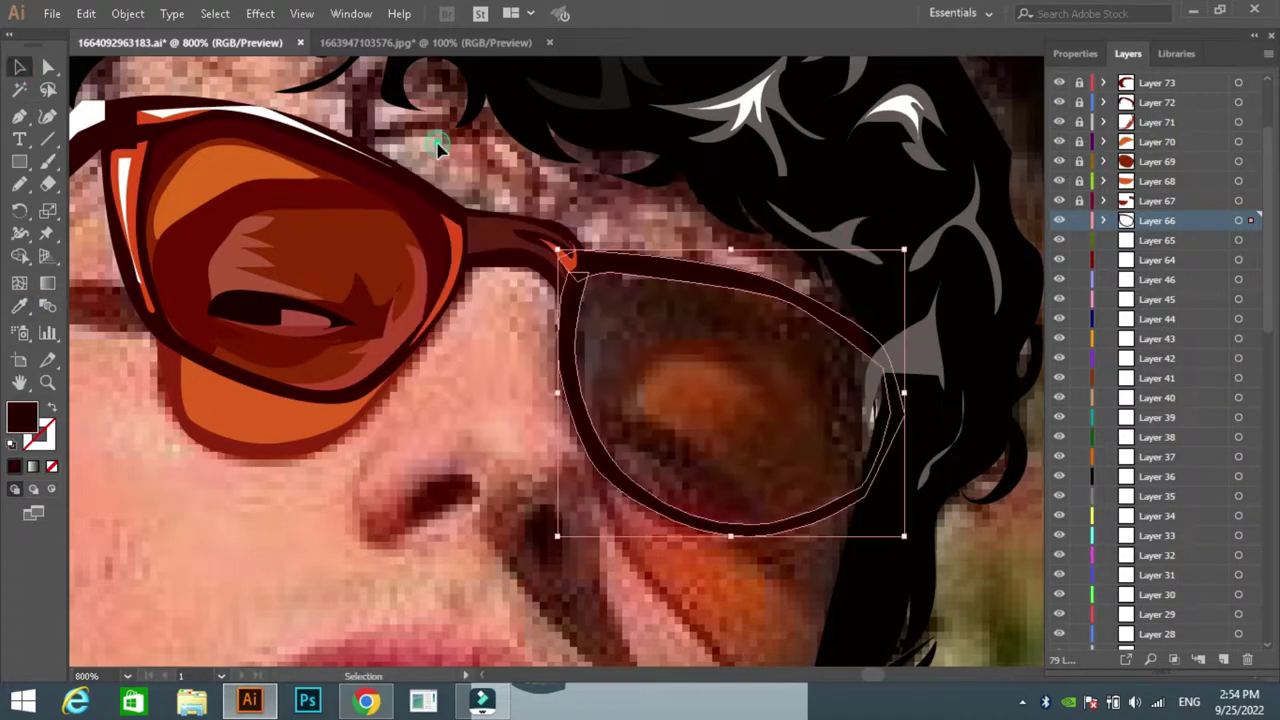
Draw a highlight along the right frame's top rim and colour it white
{"action": "left_click", "coordinate": [584, 256]}
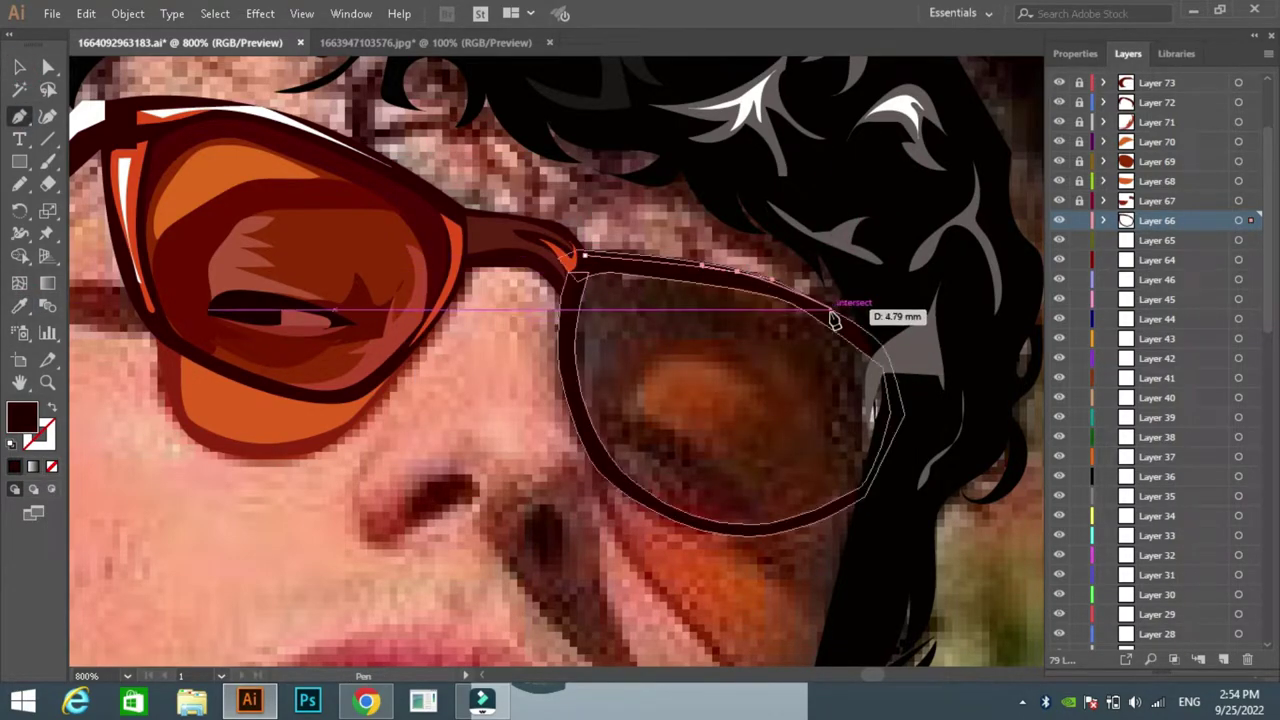
{"action": "left_click", "coordinate": [584, 257]}
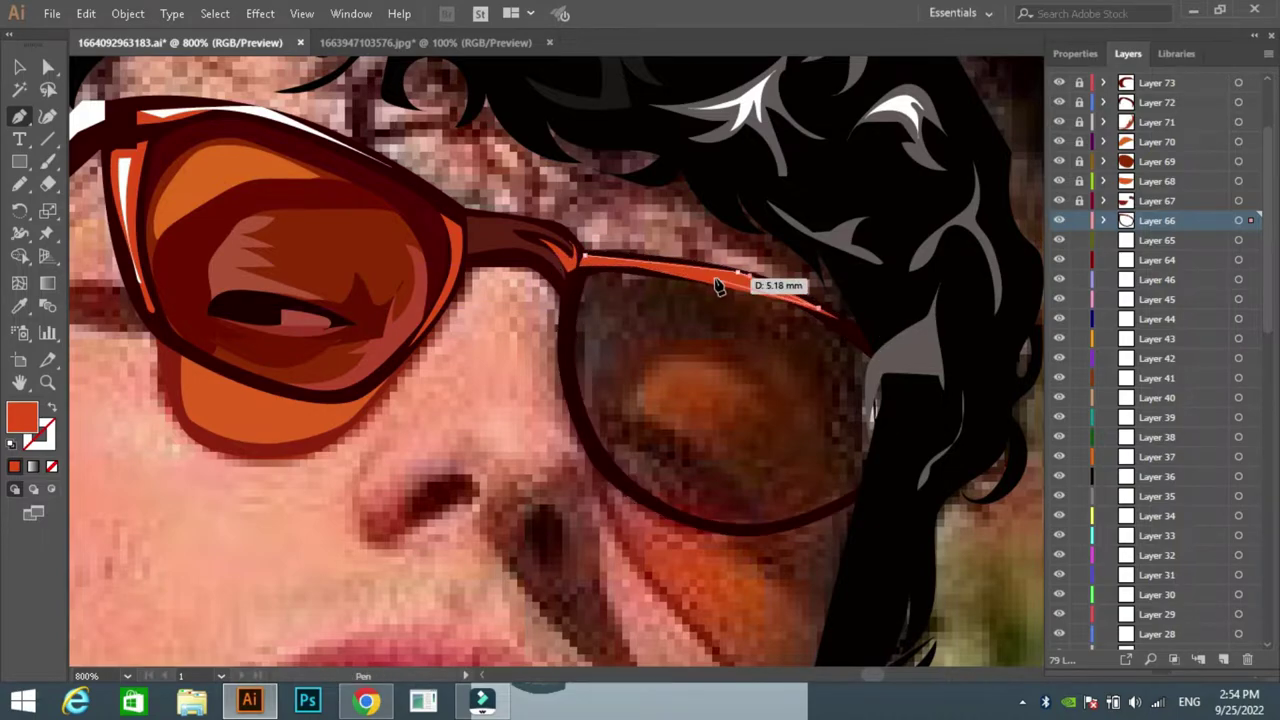
{"action": "key", "text": "i"}
{"action": "left_click", "coordinate": [232, 126]}
Make the rim highlight white, lock its layer, and fill the eye shape with sampled pink and dark red
{"action": "key", "text": "v"}
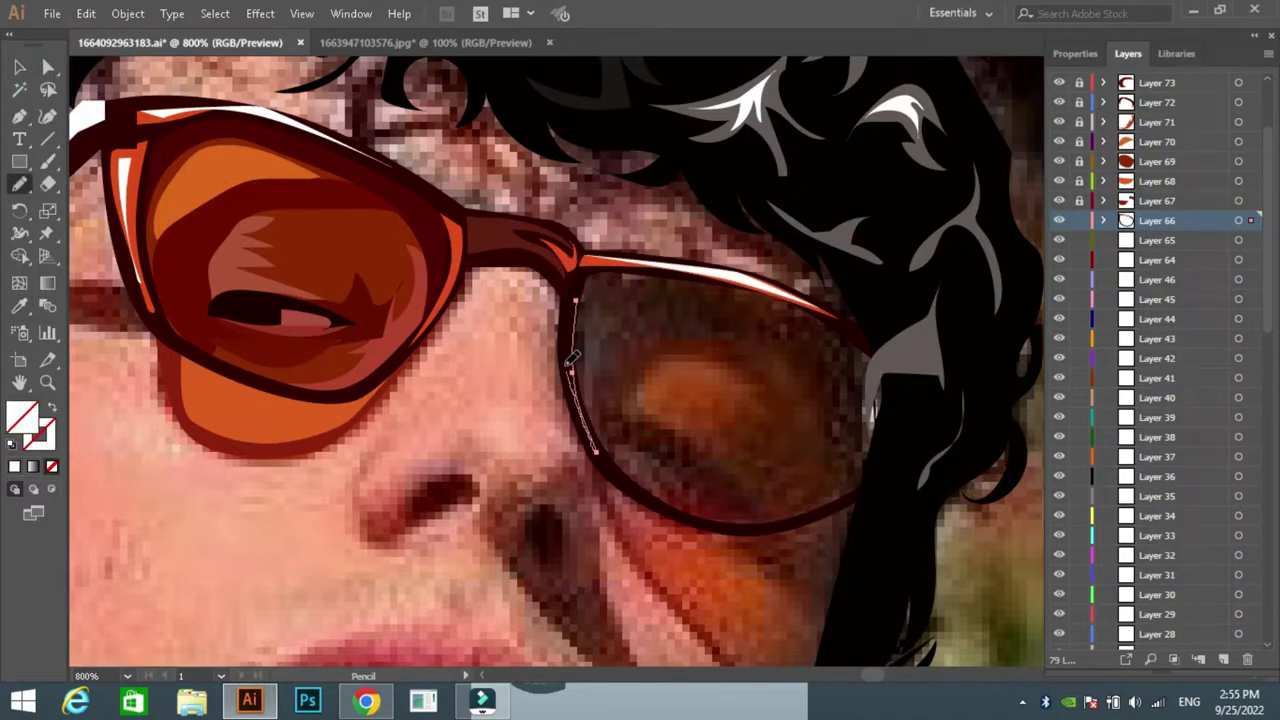
{"action": "key", "text": "shift+x"}
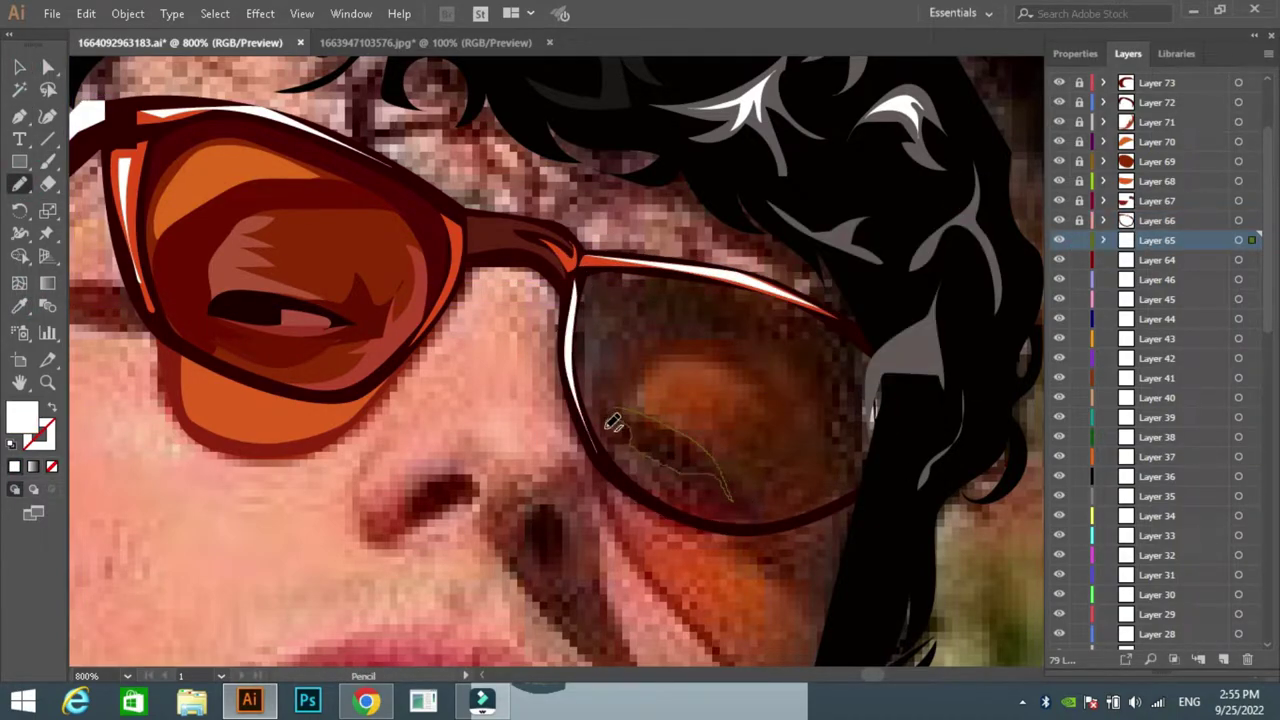
{"action": "key", "text": "i"}
{"action": "left_click", "coordinate": [613, 421]}
{"action": "key", "text": "p"}
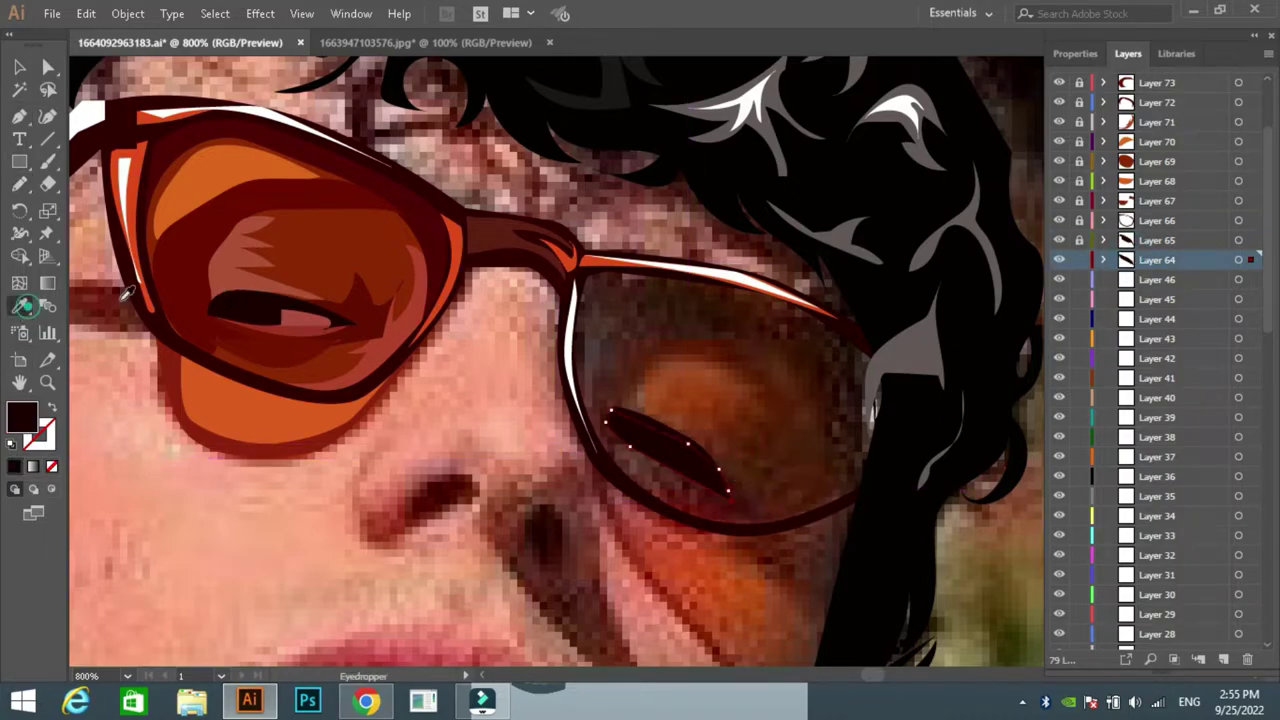
{"action": "left_click", "coordinate": [294, 318]}
{"action": "key", "text": "ctrl+2"}
{"action": "left_click", "coordinate": [432, 335]}
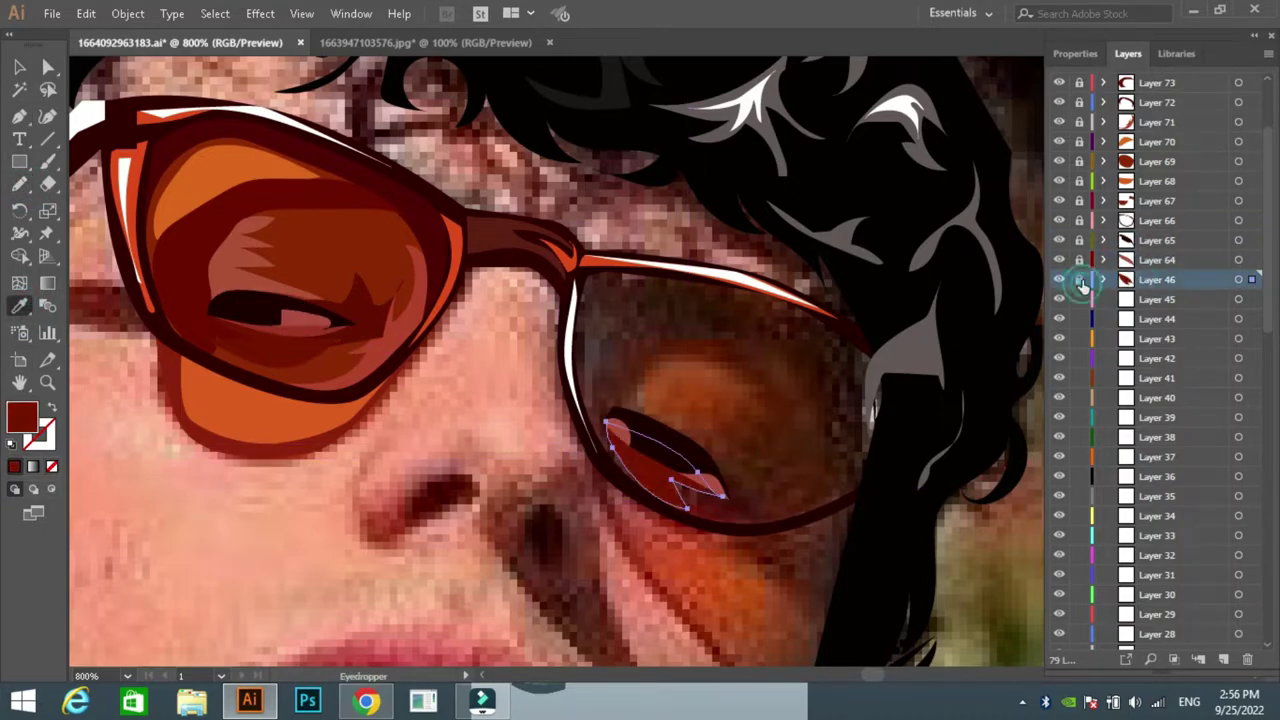
Draw a curved dark red shade over the right lens and lock its layer
{"action": "key", "text": "ctrl+2"}
{"action": "key", "text": "n"}
{"action": "left_click_drag", "start_coordinate": [658, 494], "coordinate": [645, 378]}
{"action": "left_click", "coordinate": [23, 303]}
{"action": "left_click", "coordinate": [300, 202]}
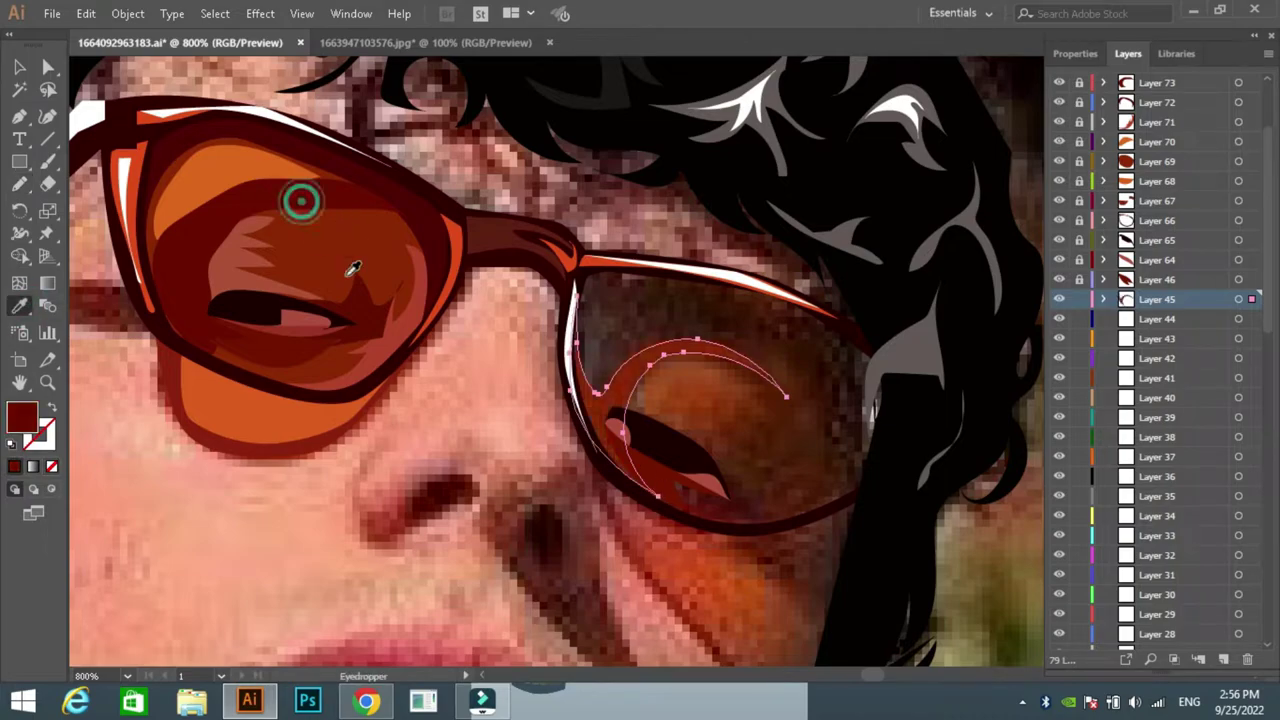
{"action": "key", "text": "ctrl+2"}
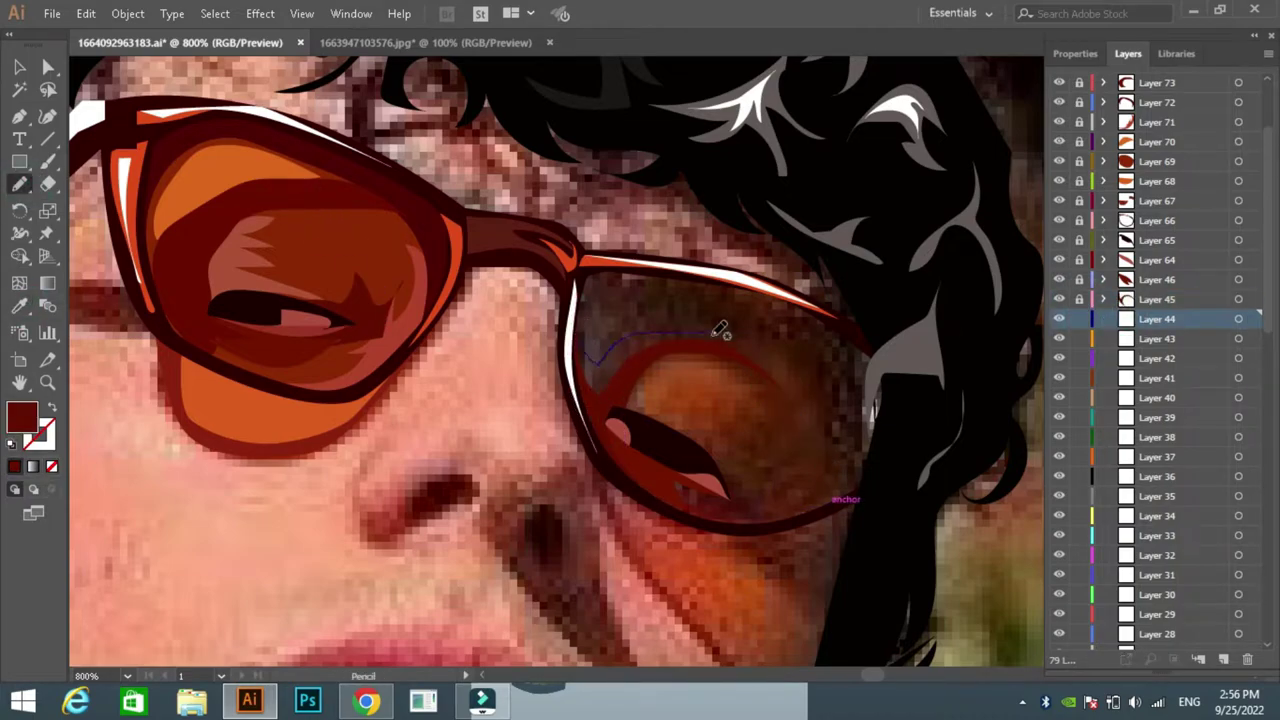
Fill the right lens area orange, then draw a shadow shape coloured #301203
{"action": "left_click_drag", "start_coordinate": [774, 528], "coordinate": [610, 360]}
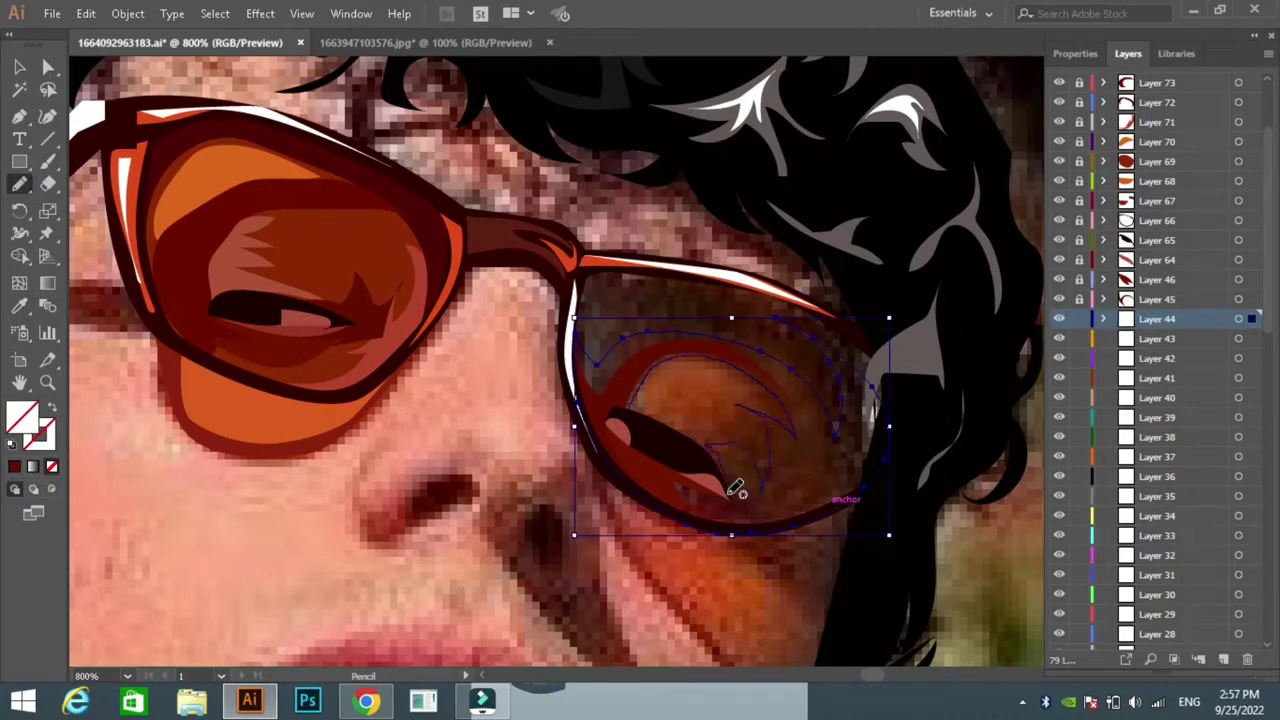
{"action": "key", "text": "i"}
{"action": "left_click", "coordinate": [300, 202]}
{"action": "key", "text": "ctrl+2"}
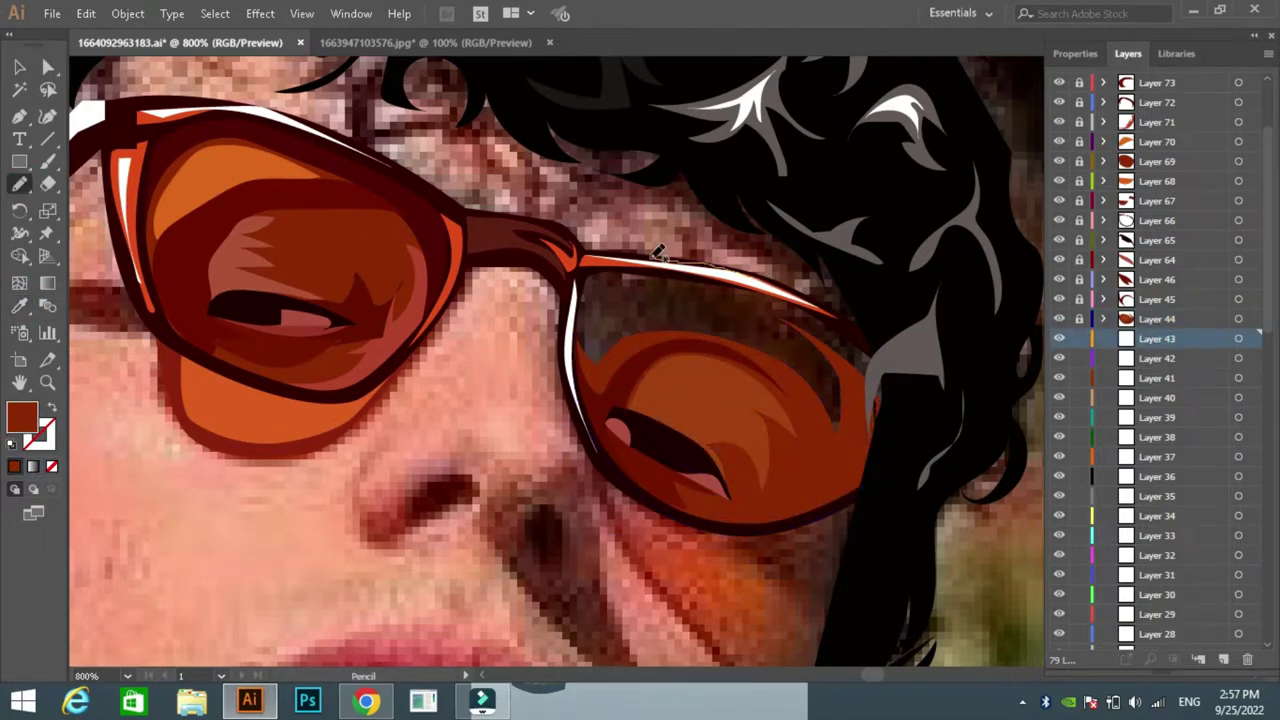
{"action": "left_click_drag", "start_coordinate": [833, 313], "coordinate": [836, 316]}
{"action": "double_click", "coordinate": [22, 416]}
Apply a dark brown fill and lock the shadow layer before tracing
{"action": "left_click", "coordinate": [631, 409]}
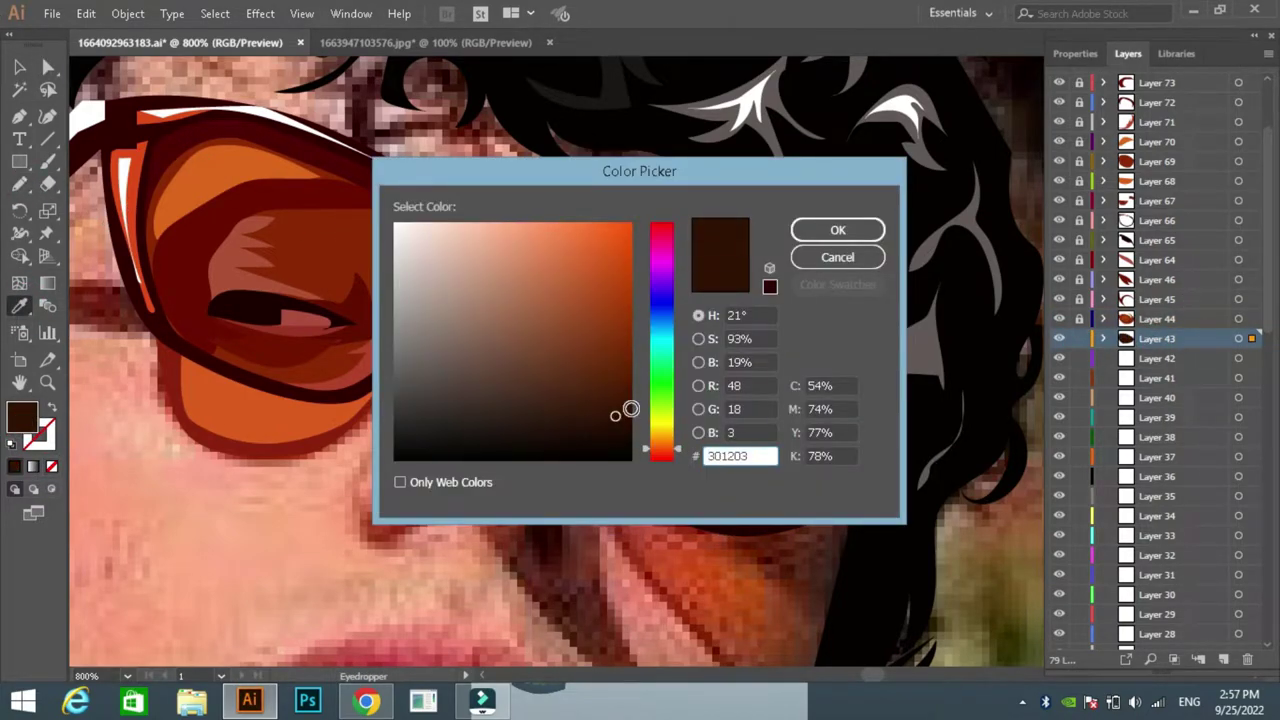
{"action": "left_click", "coordinate": [837, 229]}
{"action": "key", "text": "v"}
{"action": "key", "text": "ctrl+2"}
{"action": "left_click", "coordinate": [1160, 358]}
{"action": "key", "text": "p"}
{"action": "scroll", "coordinate": [866, 446], "scroll_direction": "down", "scroll_amount": 2}
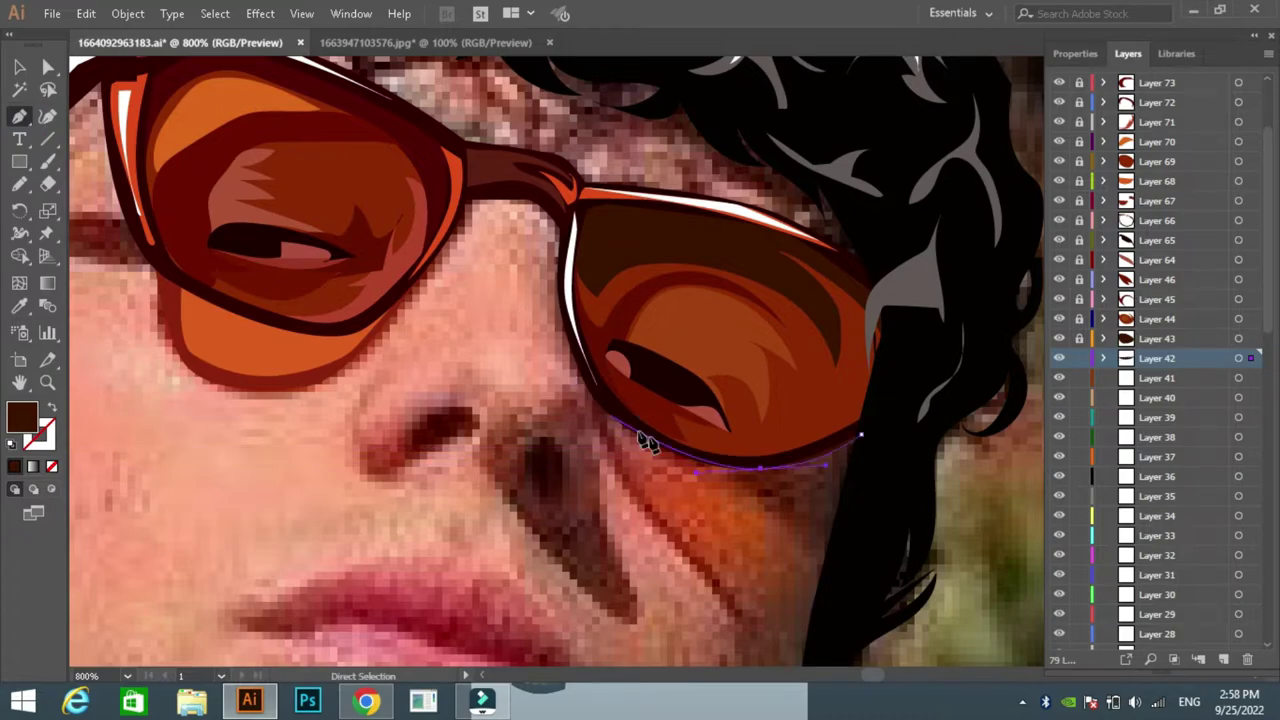
Zoom in and trace a closed dark outline around the right lens and nose bridge
{"action": "key", "text": "ctrl+plus"}
{"action": "left_click", "coordinate": [563, 440]}
{"action": "left_click", "coordinate": [497, 315]}
{"action": "left_click", "coordinate": [490, 192]}
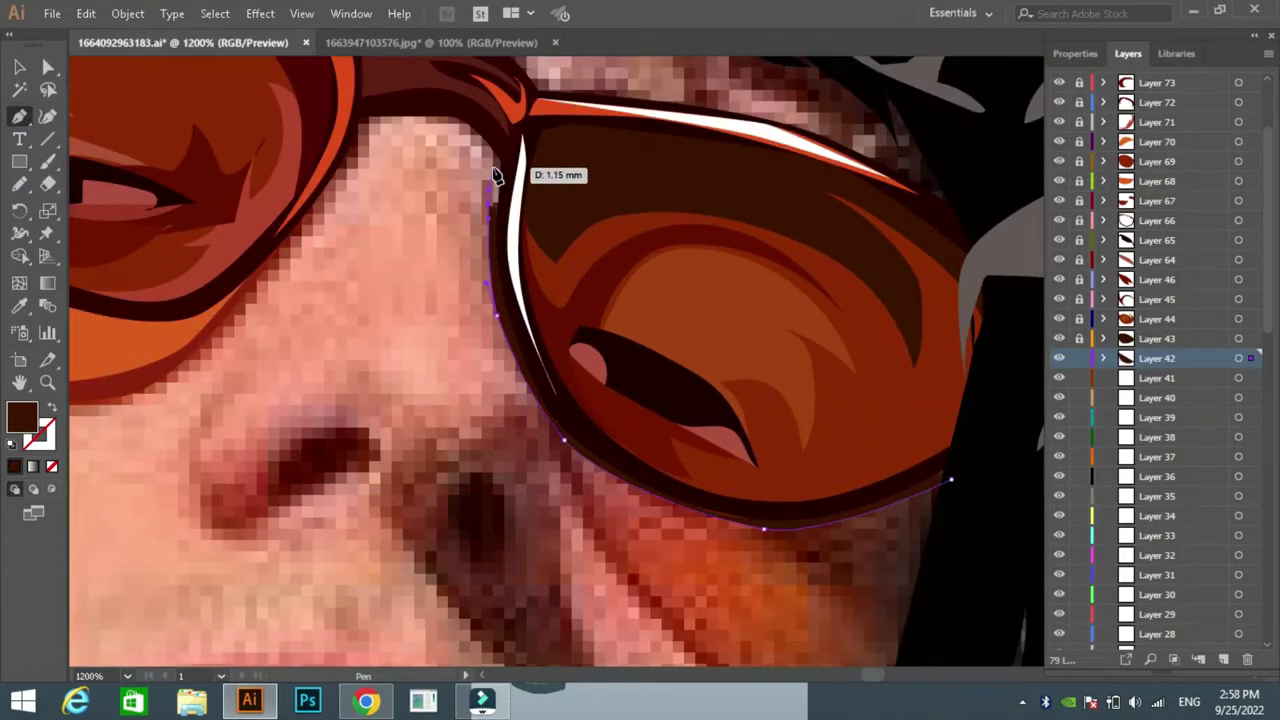
{"action": "left_click", "coordinate": [492, 168]}
{"action": "left_click", "coordinate": [362, 129]}
{"action": "left_click", "coordinate": [347, 95]}
{"action": "scroll", "coordinate": [349, 94], "scroll_direction": "up", "scroll_amount": 4}
{"action": "left_click", "coordinate": [490, 172]}
{"action": "left_click", "coordinate": [520, 208]}
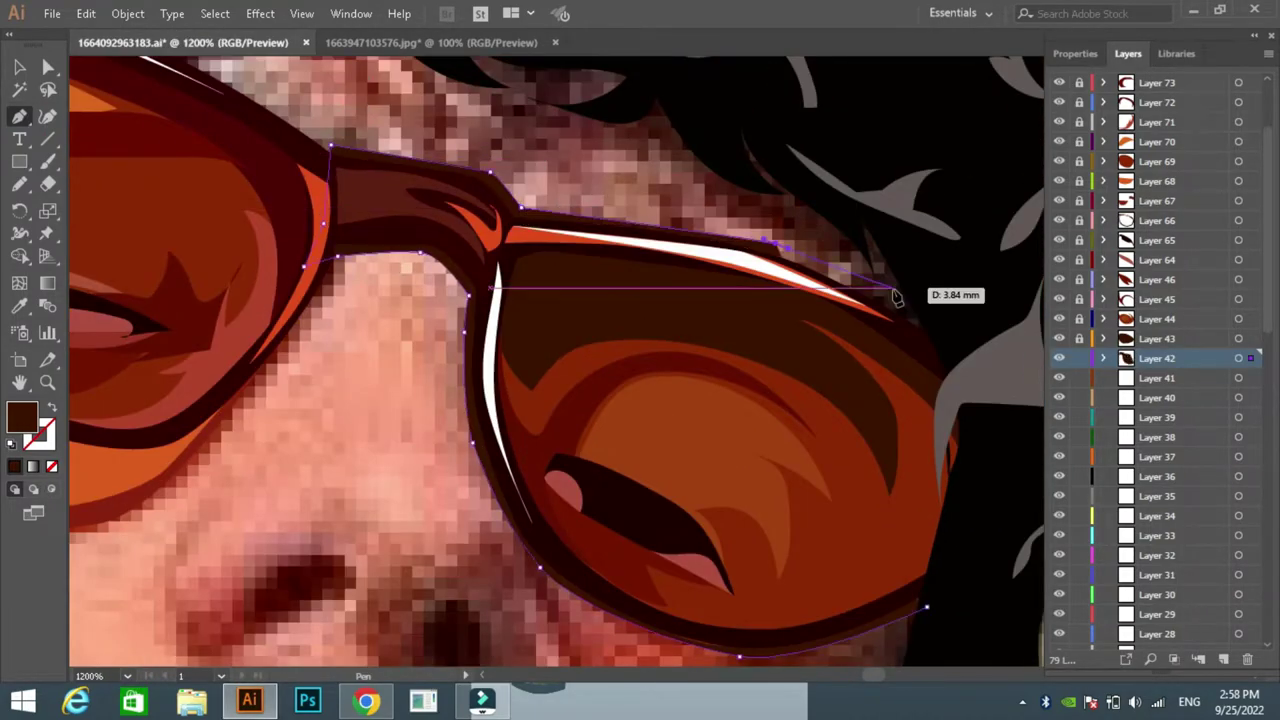
{"action": "left_click", "coordinate": [895, 297]}
{"action": "key", "text": "ctrl+2"}
Trace the dark outline around the left lens bottom, side and upper frame
{"action": "left_click_drag", "start_coordinate": [285, 371], "coordinate": [585, 301]}
{"action": "left_click", "coordinate": [628, 207]}
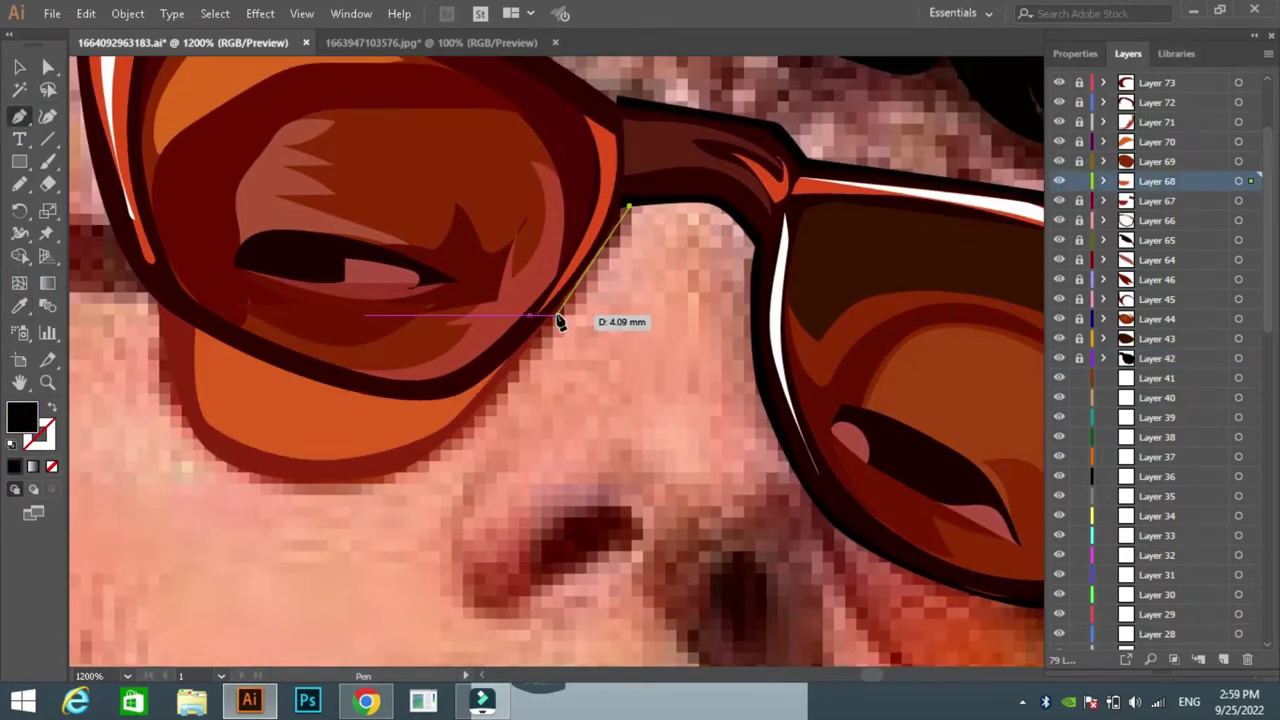
{"action": "left_click", "coordinate": [572, 298]}
{"action": "left_click", "coordinate": [469, 400]}
{"action": "left_click", "coordinate": [344, 400]}
{"action": "left_click", "coordinate": [168, 323]}
{"action": "left_click", "coordinate": [123, 278]}
{"action": "mouse_move", "coordinate": [75, 158]}
{"action": "left_mouse_down"}
{"action": "mouse_move", "coordinate": [249, 158]}
{"action": "mouse_move", "coordinate": [109, 451]}
{"action": "mouse_move", "coordinate": [343, 206]}
{"action": "mouse_move", "coordinate": [580, 314]}
{"action": "left_mouse_up"}
{"action": "left_click", "coordinate": [578, 304]}
{"action": "left_click", "coordinate": [872, 455]}
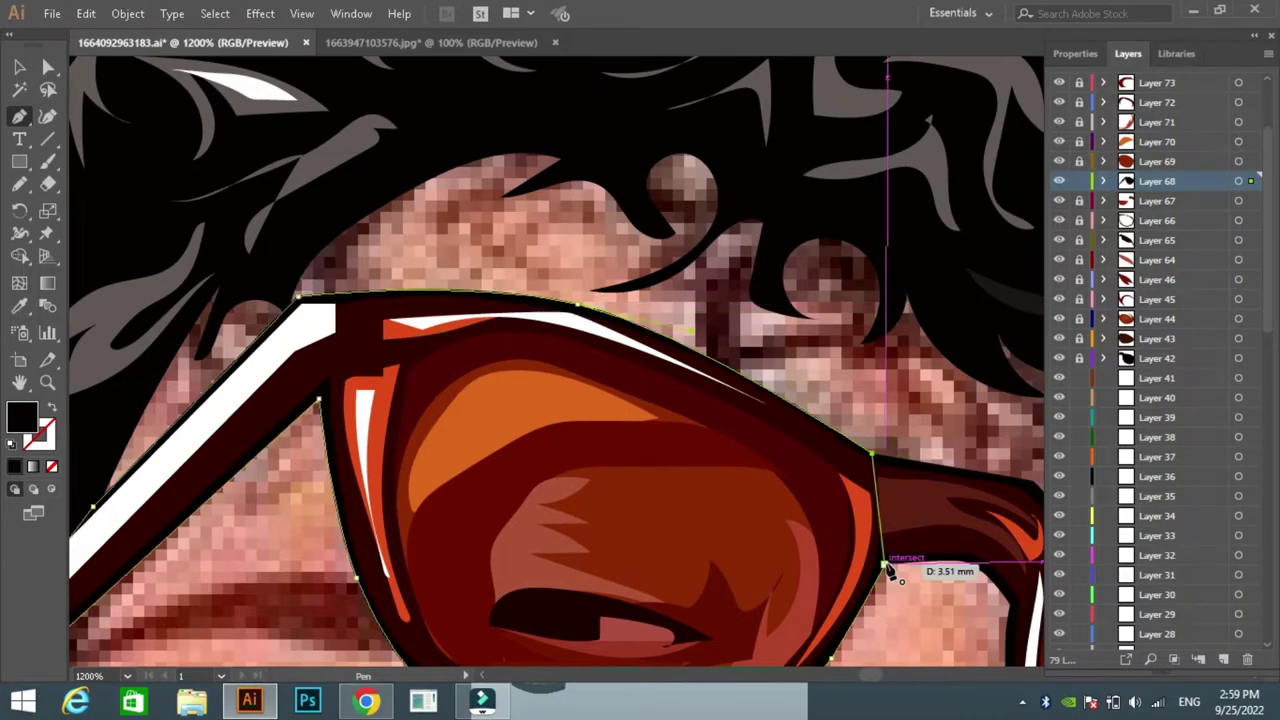
{"action": "scroll", "coordinate": [491, 514], "scroll_direction": "down", "scroll_amount": 5}
Draw black freehand strokes for the left nostril curve, nose crease and nose side
{"action": "scroll", "coordinate": [491, 514], "scroll_direction": "down", "scroll_amount": 3}
{"action": "key", "text": "n"}
{"action": "left_click_drag", "start_coordinate": [455, 122], "coordinate": [488, 244]}
{"action": "left_click_drag", "start_coordinate": [614, 244], "coordinate": [688, 320]}
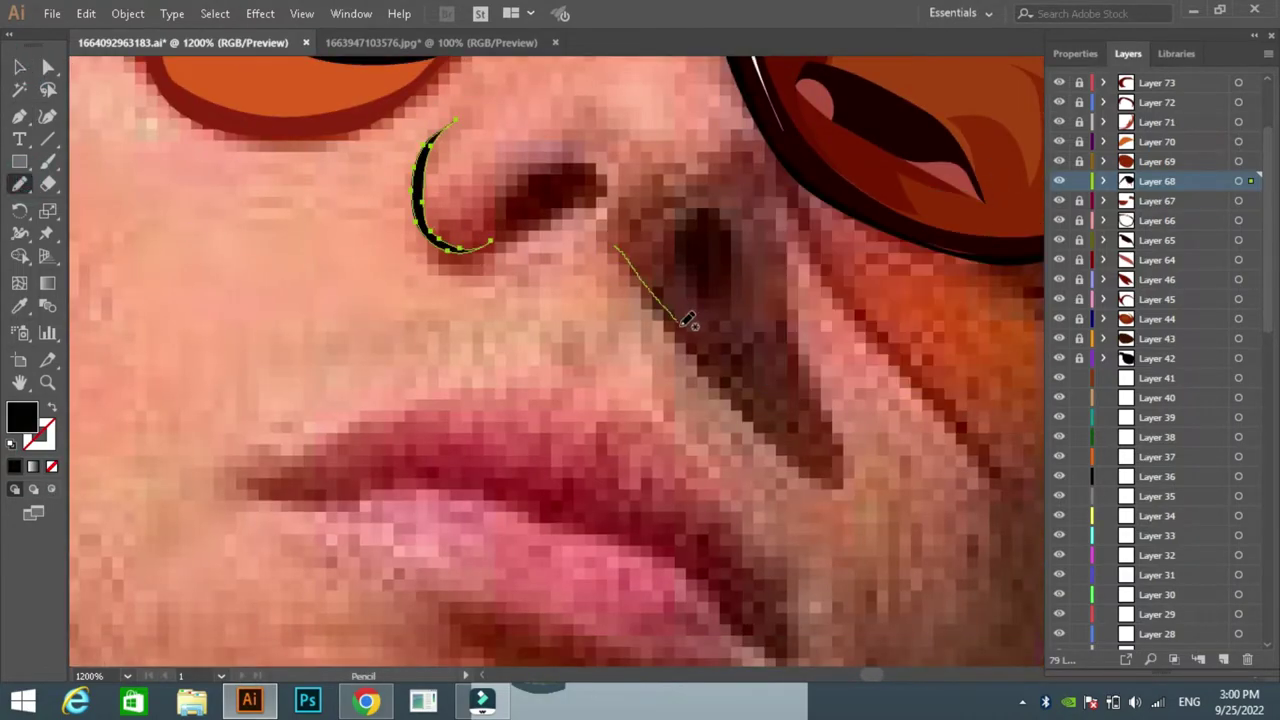
{"action": "left_click_drag", "start_coordinate": [773, 131], "coordinate": [768, 134]}
{"action": "key", "text": "ctrl+shift+a"}
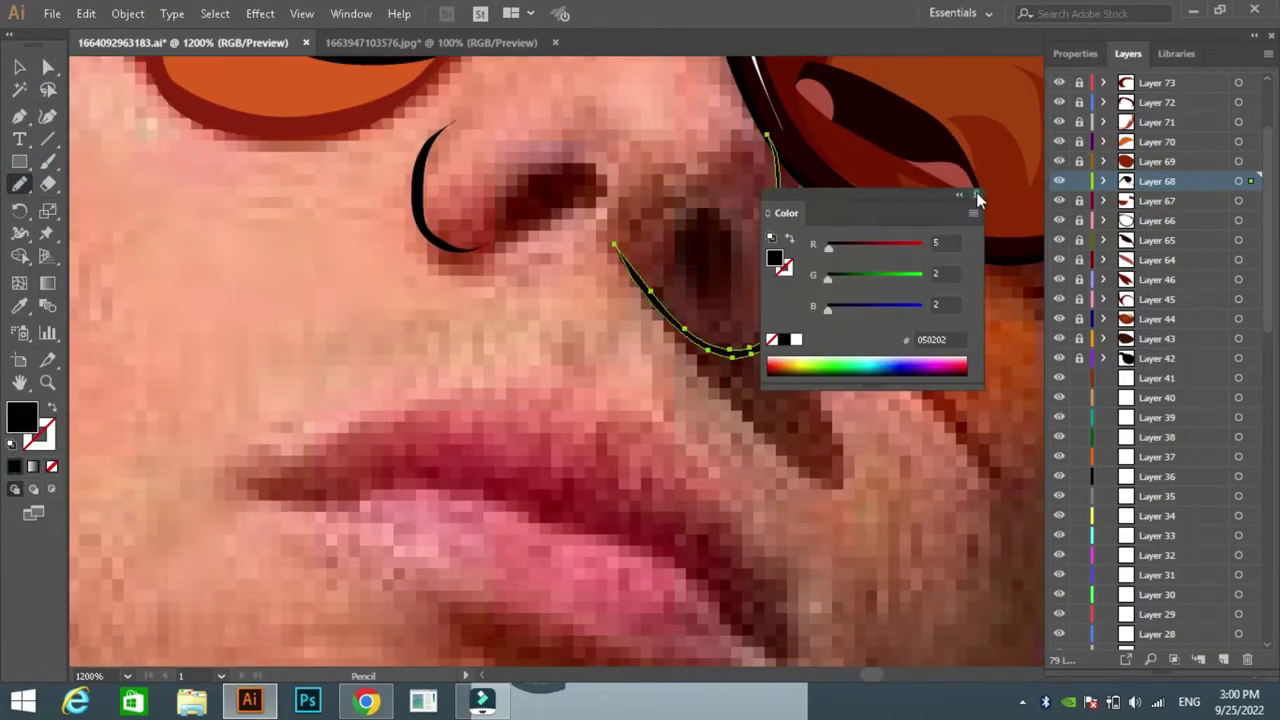
Add dark nostril hole shapes and a reddish-filled shaded side of the nose
{"action": "left_click_drag", "start_coordinate": [724, 302], "coordinate": [700, 215]}
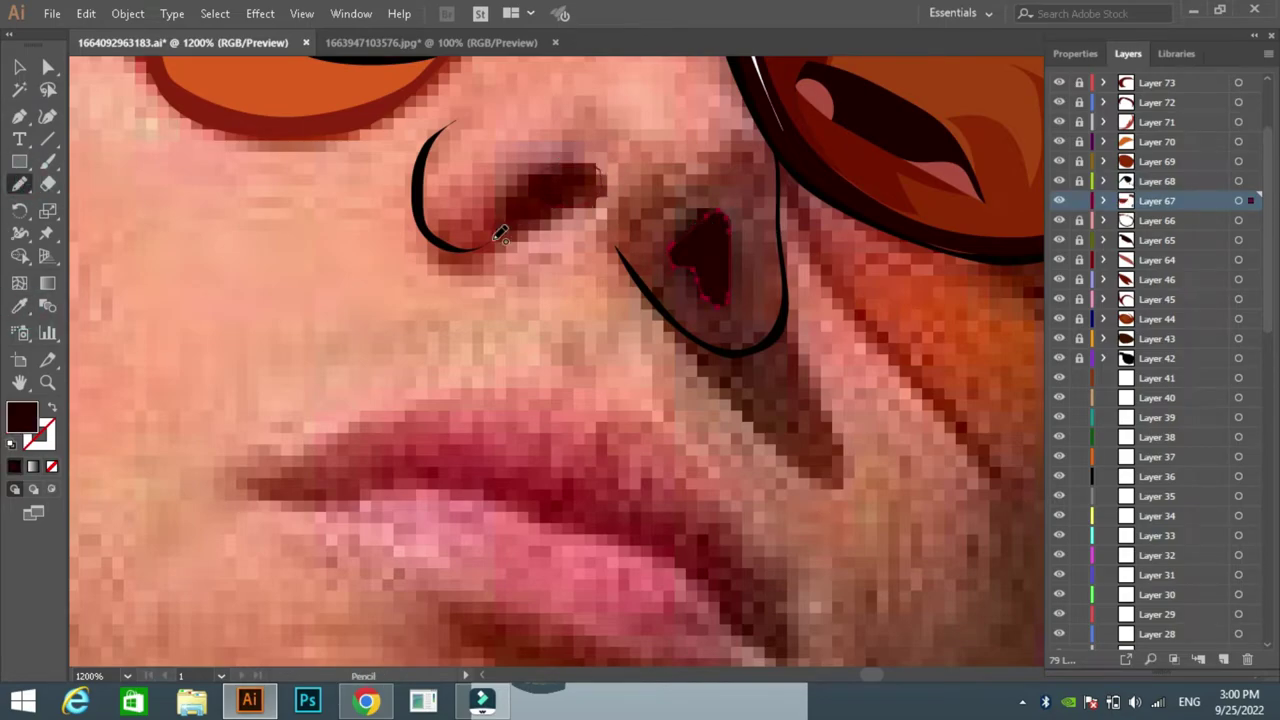
{"action": "left_click_drag", "start_coordinate": [500, 235], "coordinate": [497, 236]}
{"action": "key", "text": "ctrl+shift+a"}
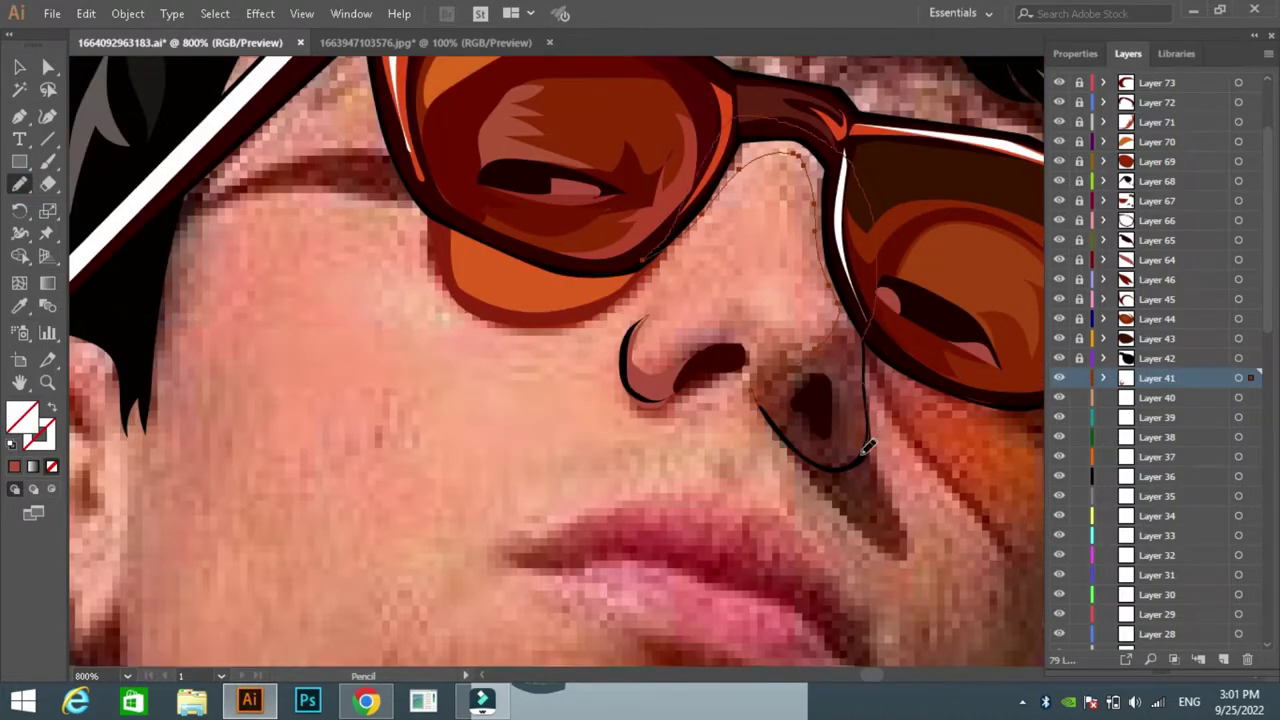
{"action": "left_click_drag", "start_coordinate": [868, 447], "coordinate": [756, 352]}
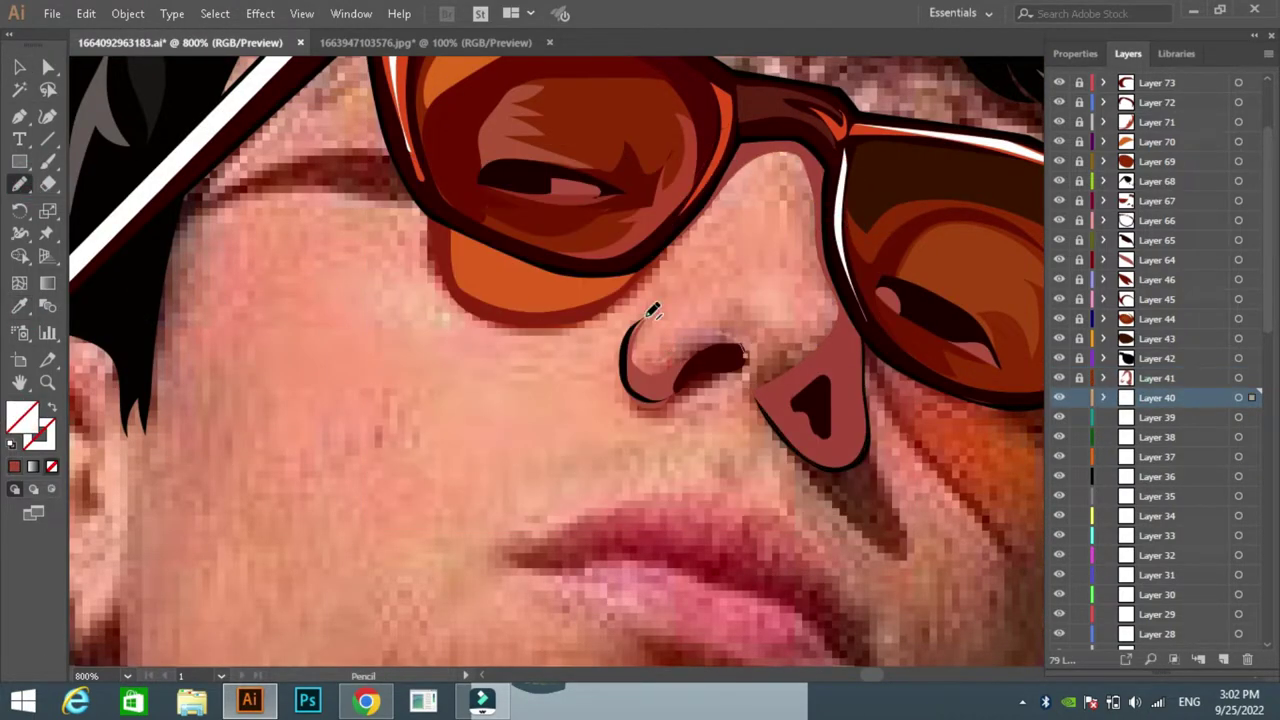
{"action": "left_click", "coordinate": [785, 430]}
{"action": "key", "text": "ctrl+shift+a"}
{"action": "key", "text": "n"}
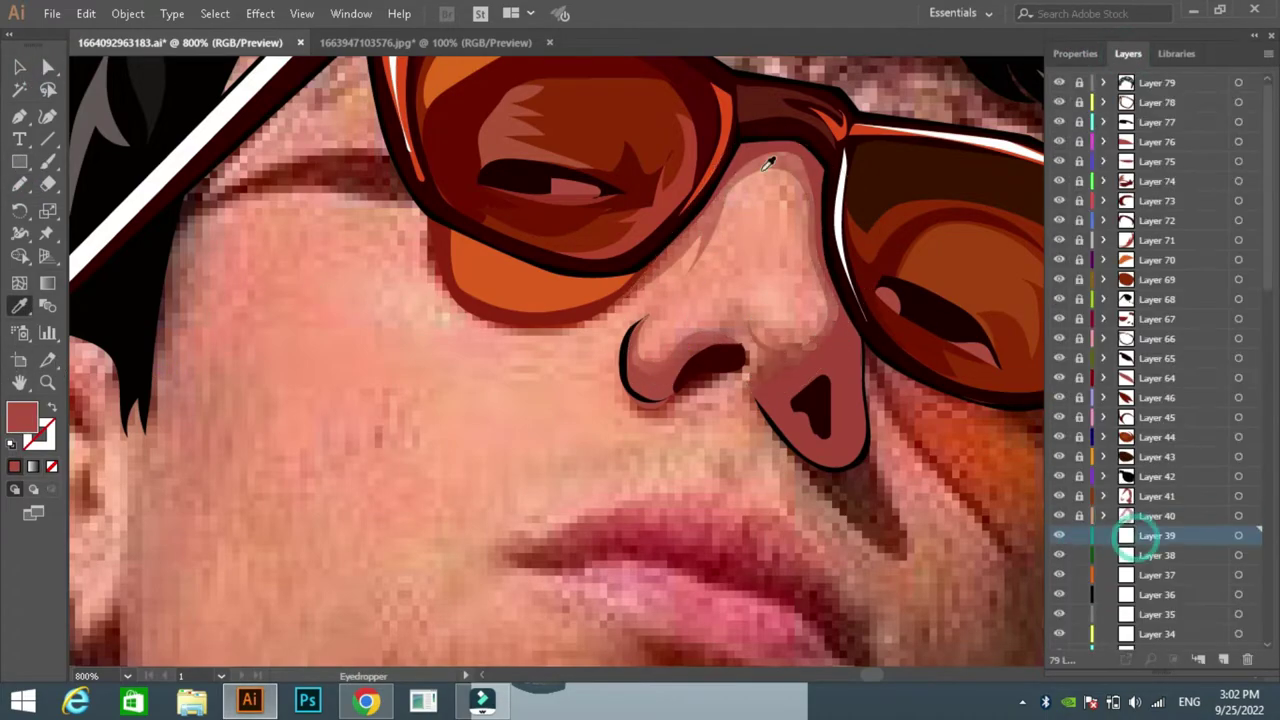
Trace the upper lip as a closed Pen shape and fill it dark red
{"action": "key", "text": "p"}
{"action": "scroll", "coordinate": [585, 400], "scroll_direction": "down", "scroll_amount": 3}
{"action": "left_click", "coordinate": [508, 371]}
{"action": "left_click", "coordinate": [866, 499]}
{"action": "key", "text": "slash"}
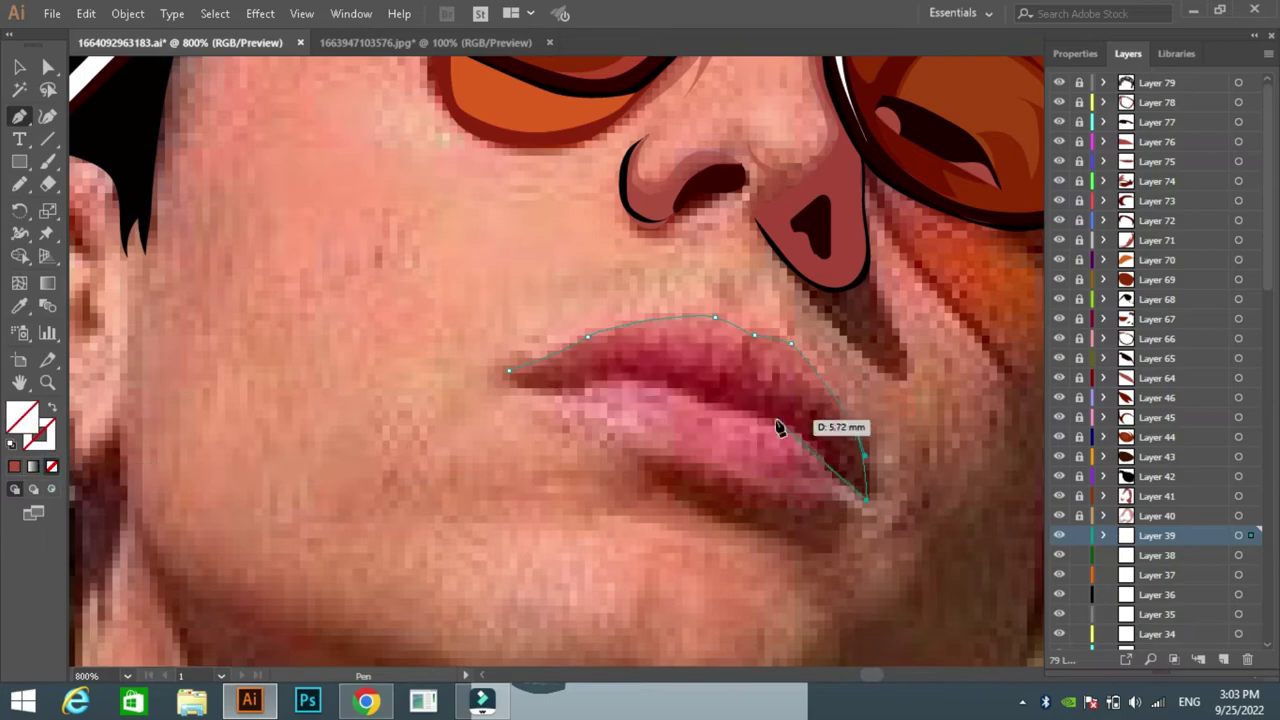
{"action": "left_click", "coordinate": [776, 420]}
{"action": "left_click", "coordinate": [698, 397]}
{"action": "left_click", "coordinate": [508, 374]}
{"action": "key", "text": "i"}
{"action": "left_click", "coordinate": [700, 370]}
{"action": "key", "text": "v"}
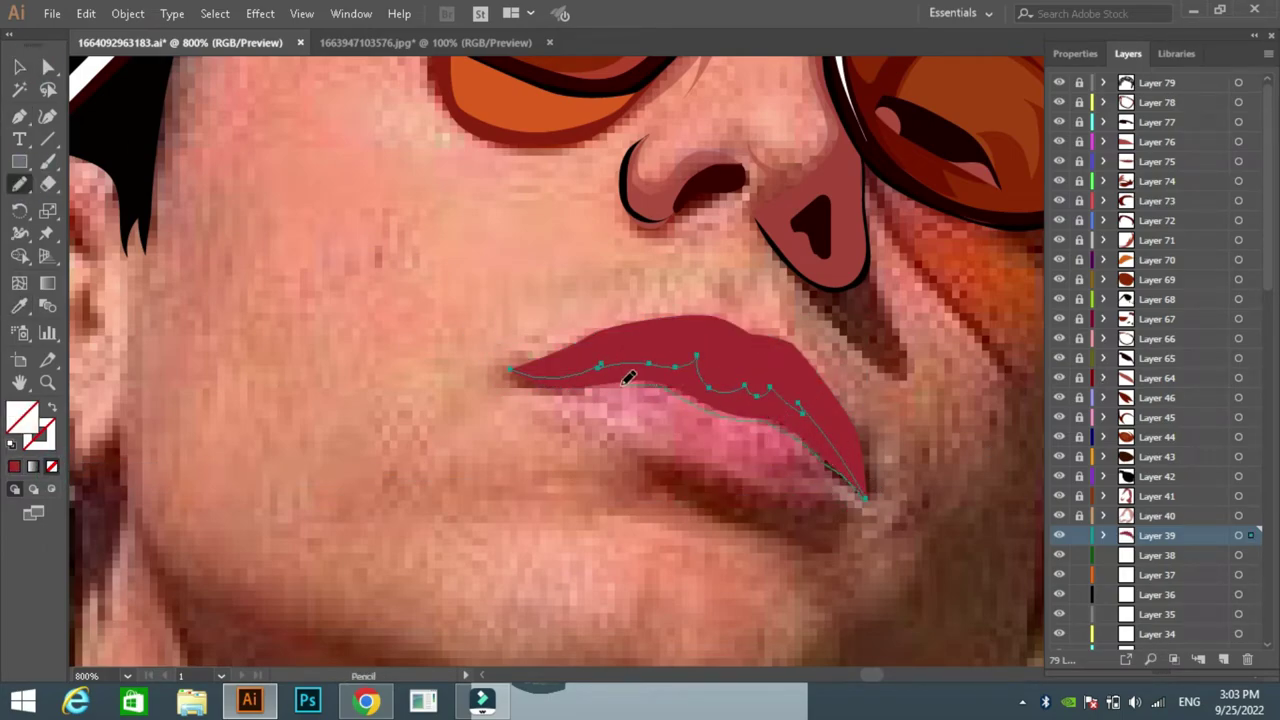
{"action": "double_click", "coordinate": [22, 415]}
{"action": "left_click", "coordinate": [834, 229]}
Trace a black outline shape around the upper lip and send it backward
{"action": "key", "text": "p"}
{"action": "left_click", "coordinate": [510, 370]}
{"action": "left_click", "coordinate": [600, 322]}
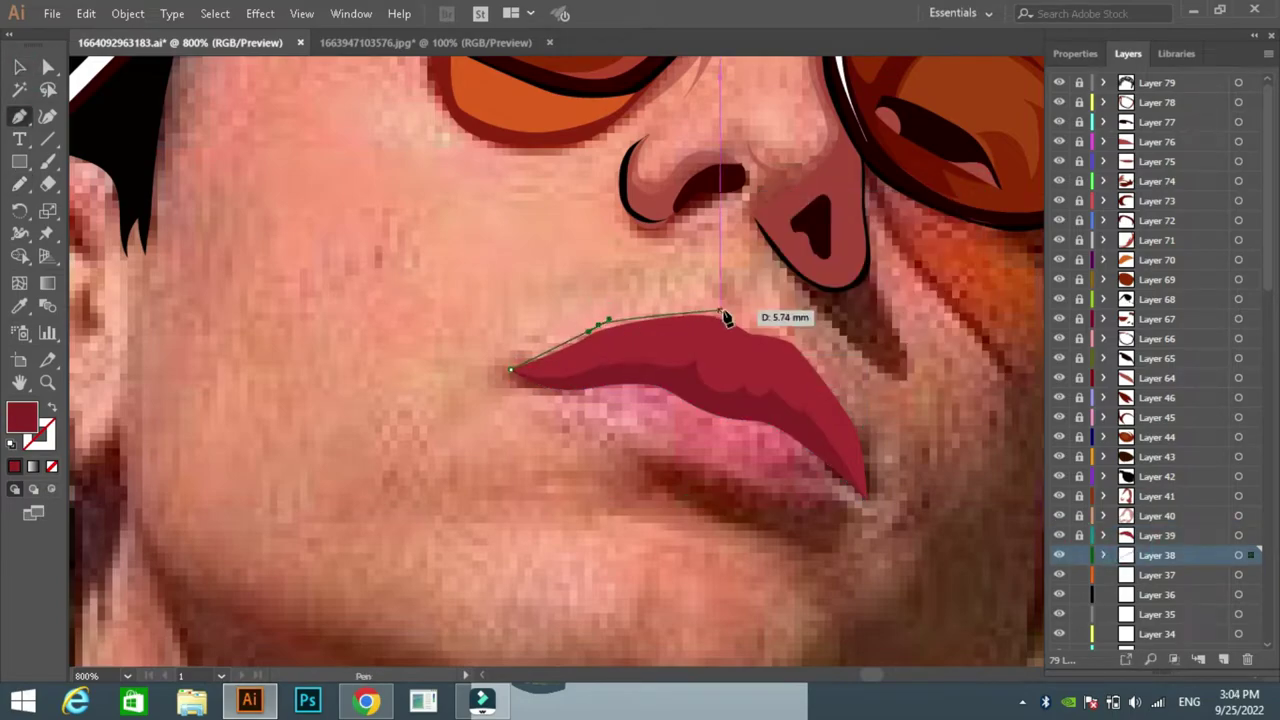
{"action": "left_click", "coordinate": [866, 505]}
{"action": "key", "text": "slash"}
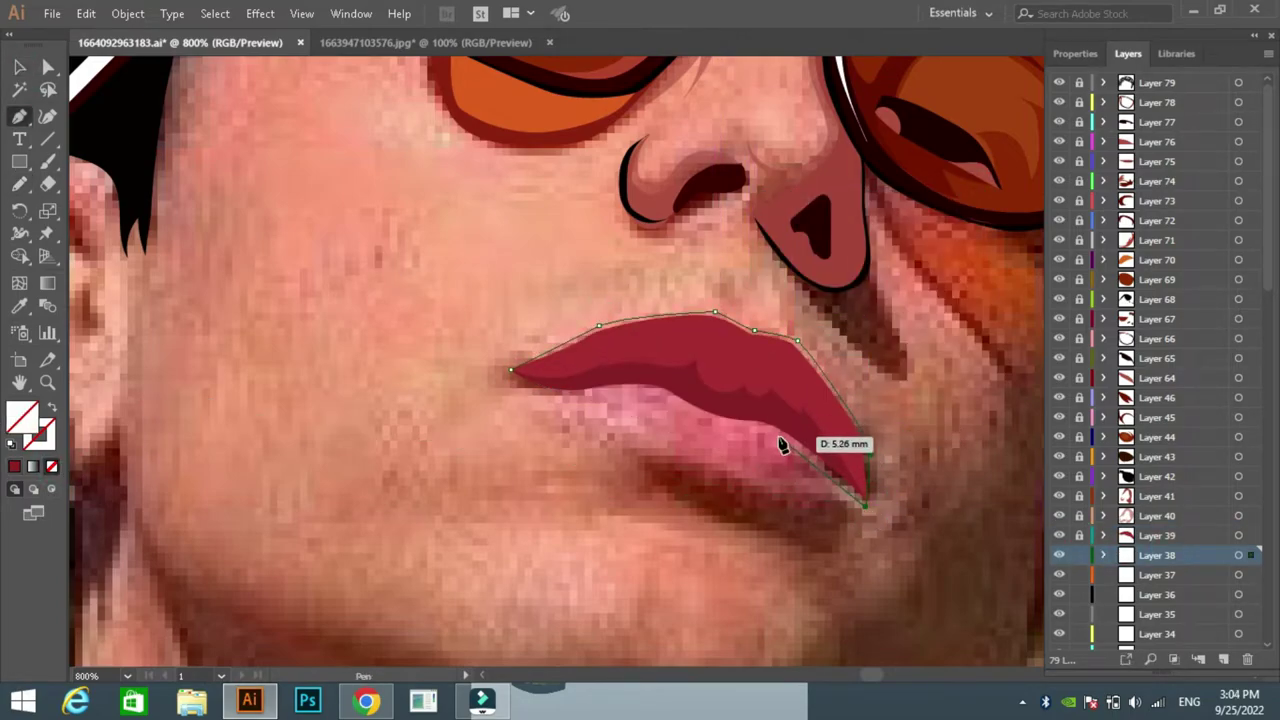
{"action": "left_click", "coordinate": [652, 391]}
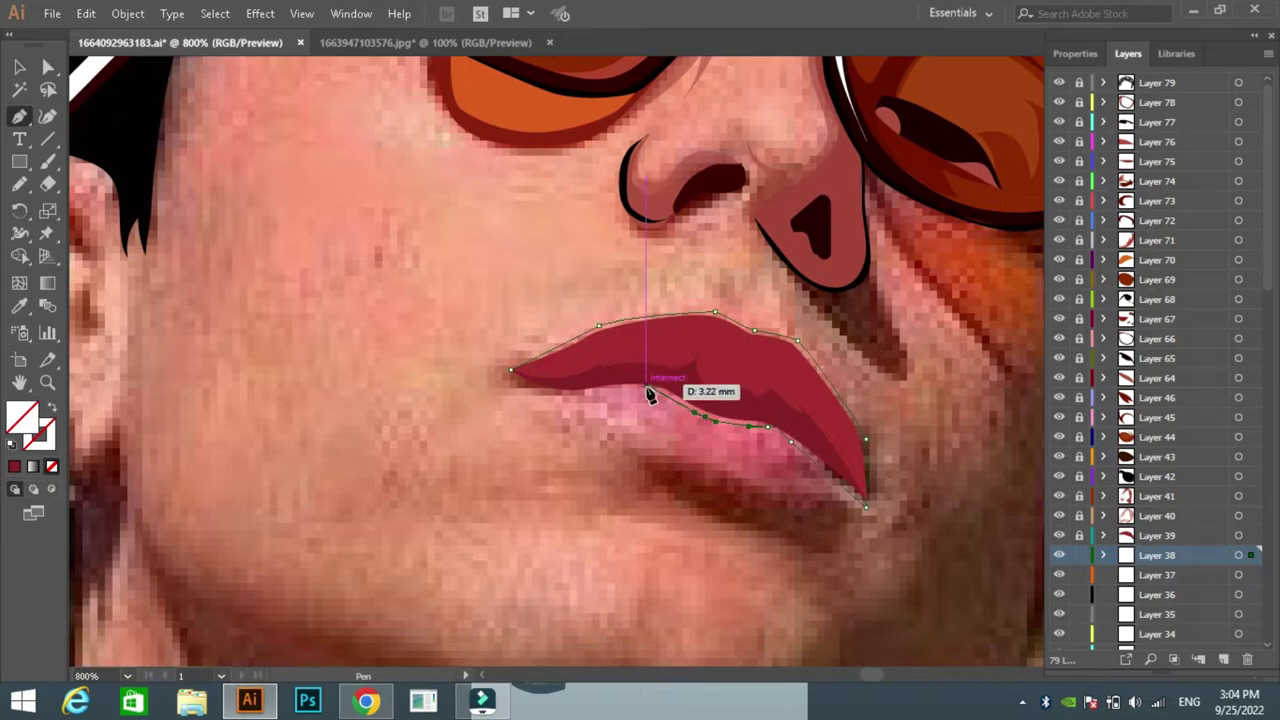
{"action": "left_click", "coordinate": [549, 399]}
{"action": "left_click", "coordinate": [521, 384]}
{"action": "key", "text": "ctrl+bracketleft"}
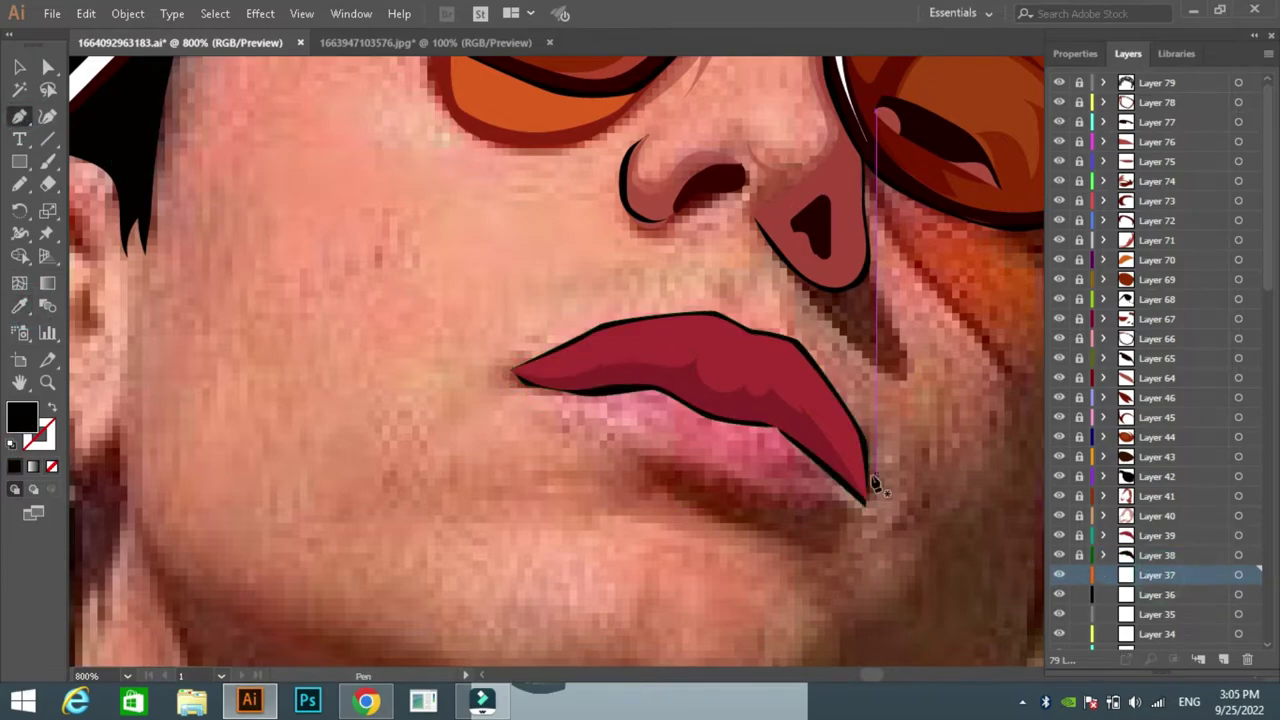
Close the lower lip shape, fill it light pink, and lock the lip layer
{"action": "left_click", "coordinate": [742, 497]}
{"action": "key", "text": "i"}
{"action": "left_click", "coordinate": [777, 405]}
{"action": "key", "text": "v"}
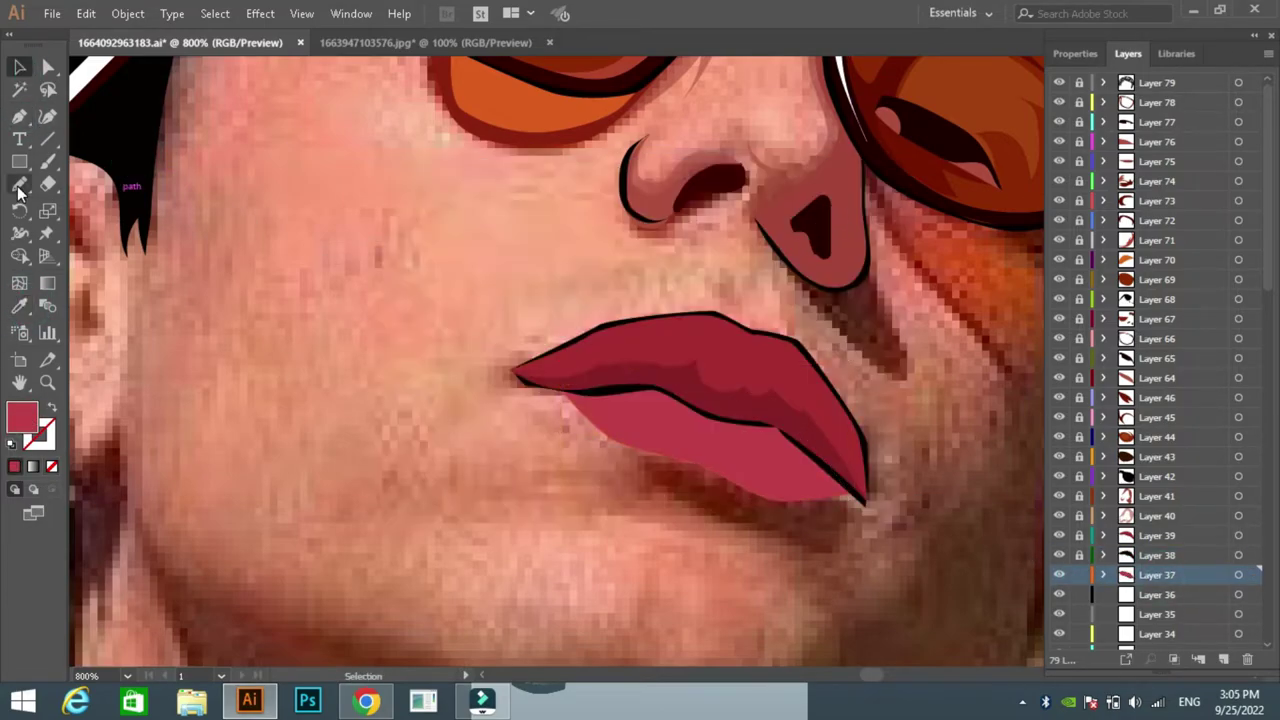
{"action": "double_click", "coordinate": [22, 415]}
{"action": "left_click", "coordinate": [834, 229]}
{"action": "left_click", "coordinate": [1127, 600]}
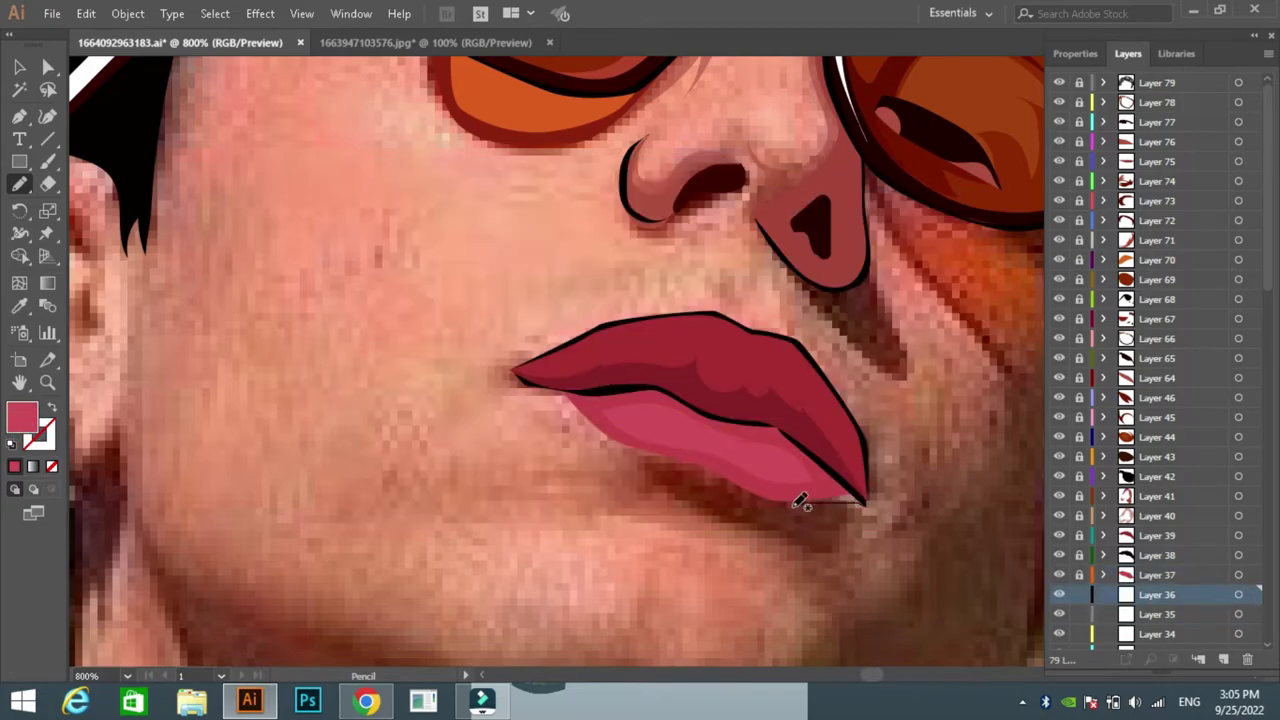
{"action": "left_click", "coordinate": [19, 307]}
{"action": "left_click", "coordinate": [748, 508]}
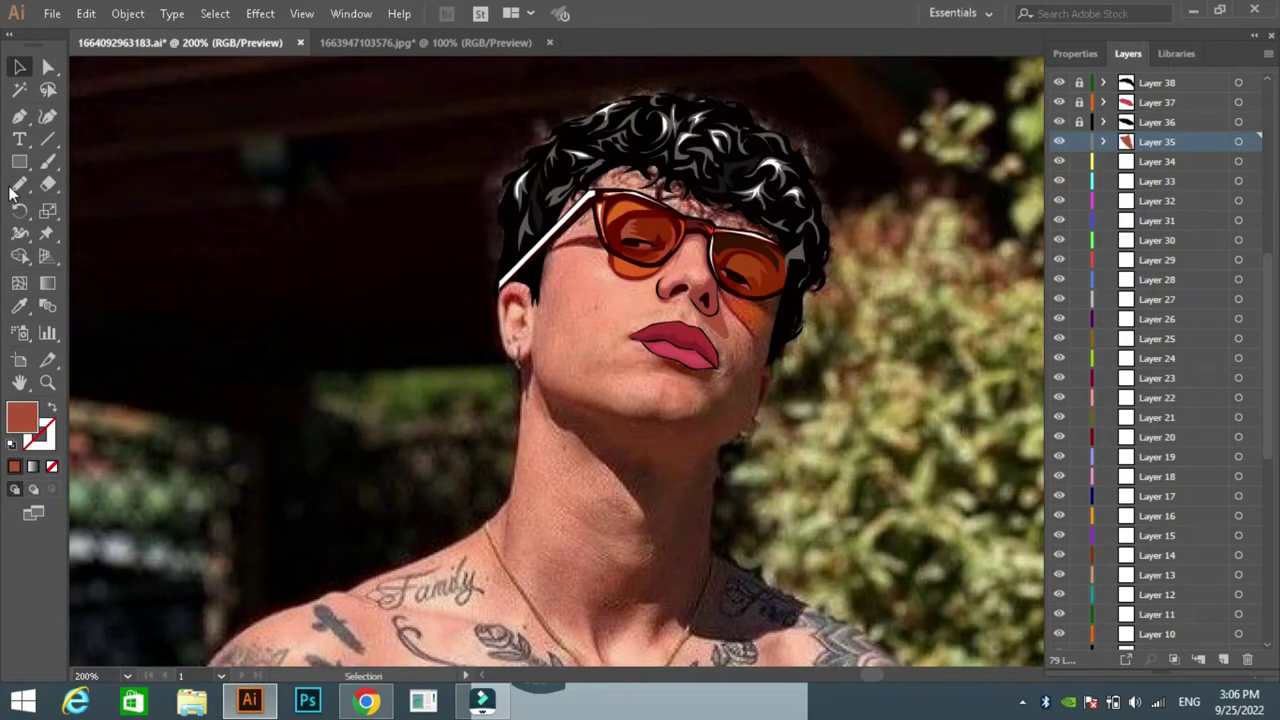
Draw a right-cheek shadow path down the jaw, fill it dark brown, and lock Layer 33
{"action": "key", "text": "v"}
{"action": "key", "text": "ctrl+2"}
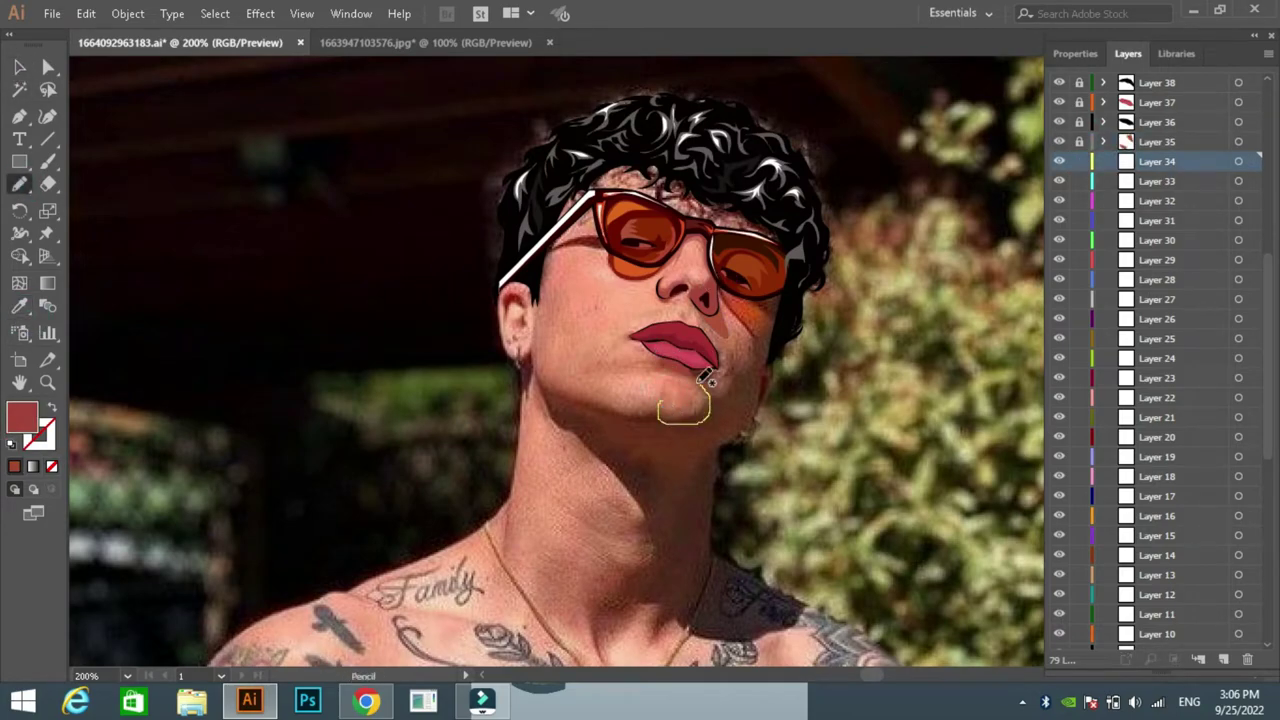
{"action": "left_click", "coordinate": [769, 360]}
{"action": "left_click", "coordinate": [751, 431]}
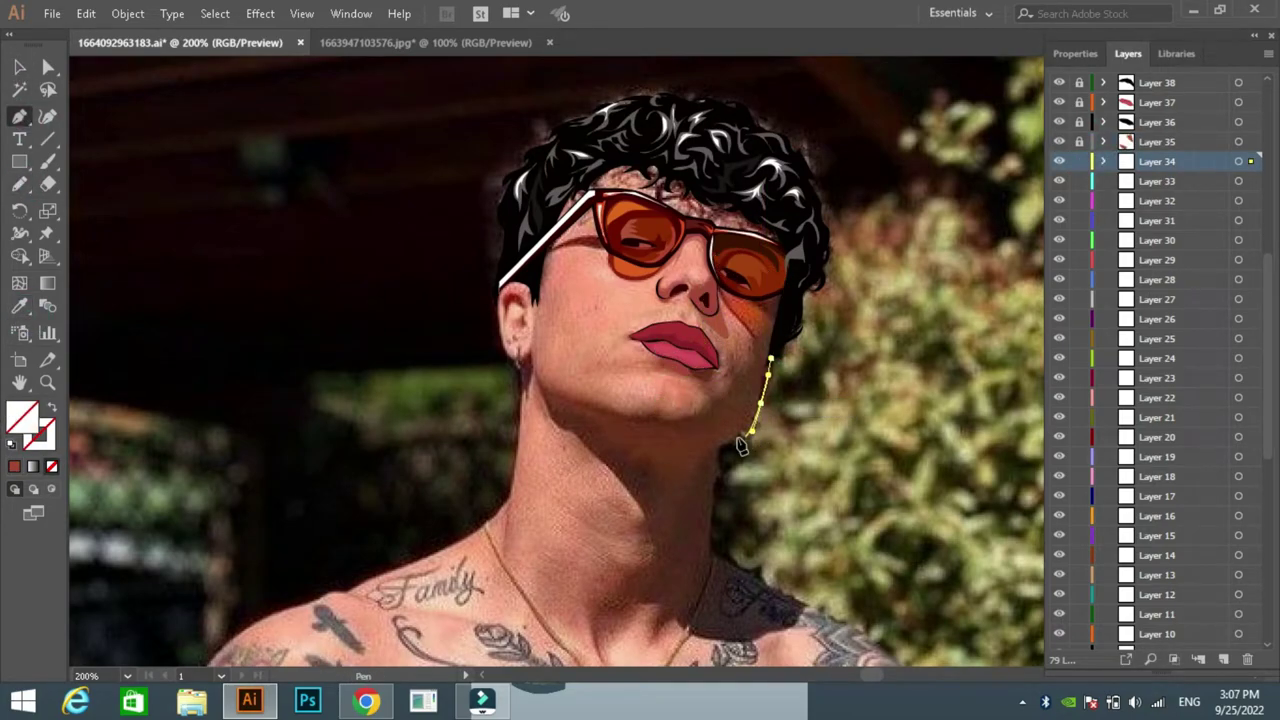
{"action": "left_click", "coordinate": [19, 184]}
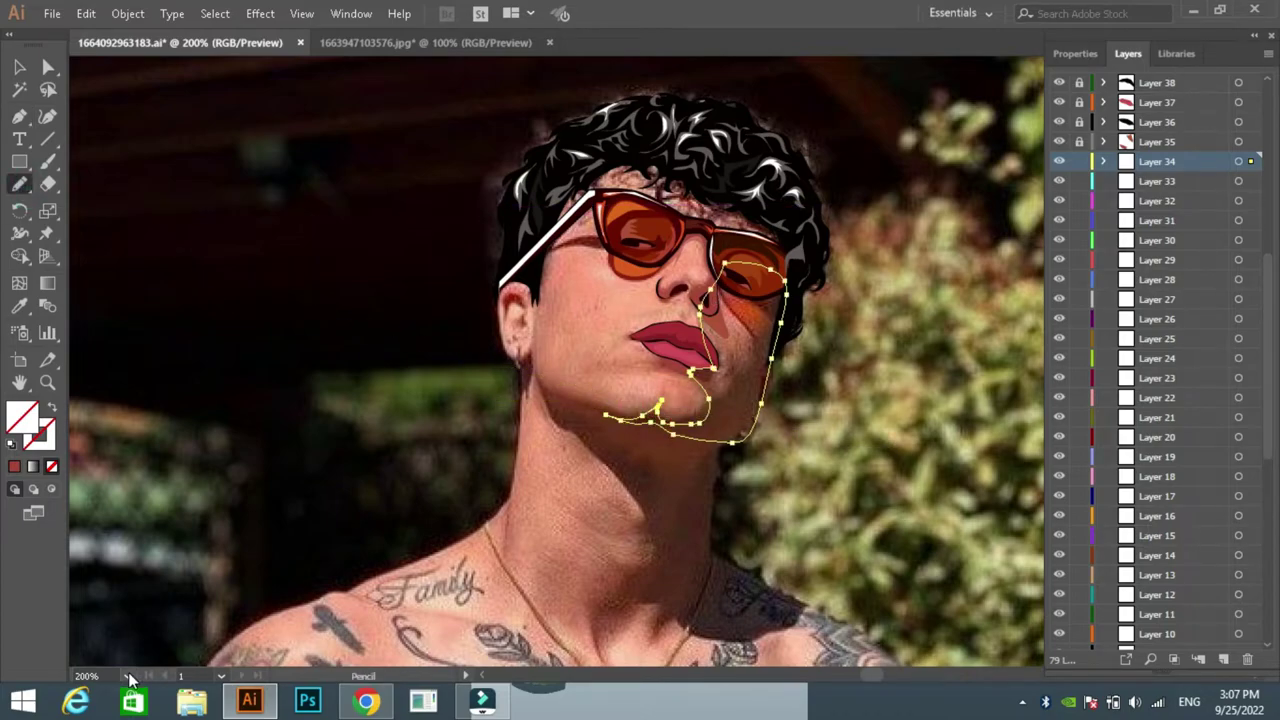
{"action": "key", "text": "ctrl+equal"}
{"action": "key", "text": "ctrl+equal"}
{"action": "key", "text": "ctrl+equal"}
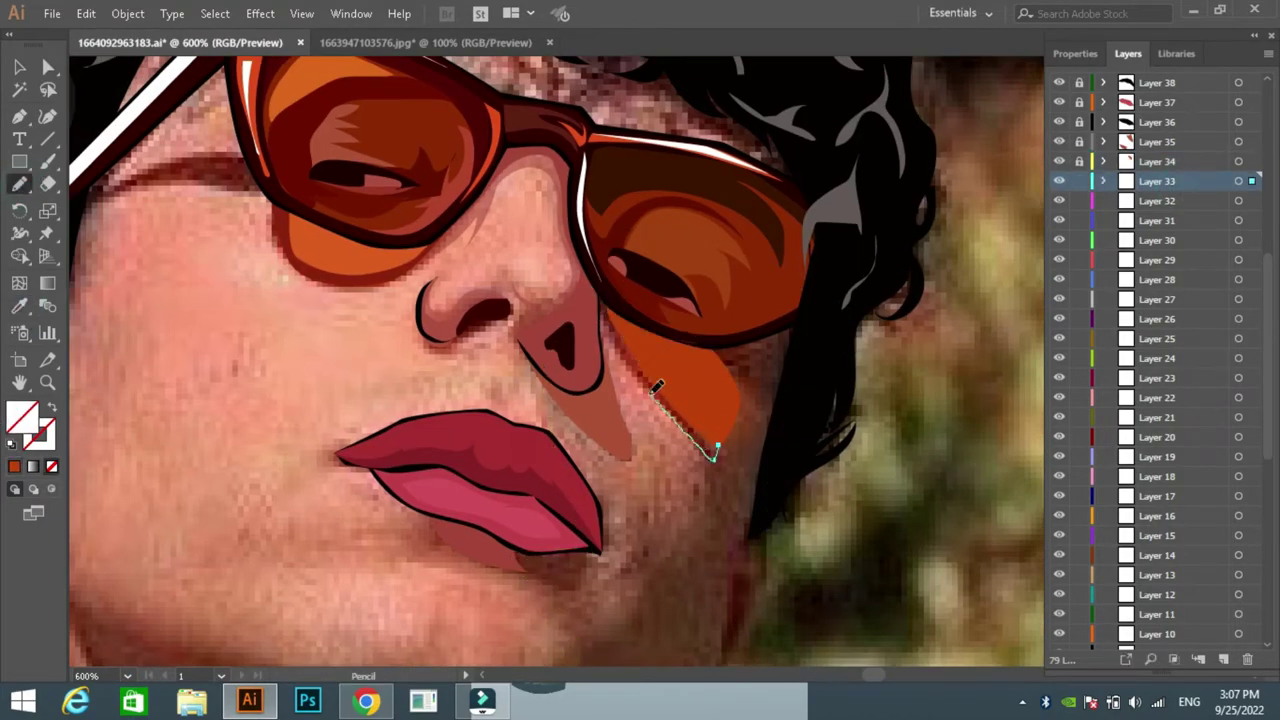
{"action": "left_click", "coordinate": [230, 200]}
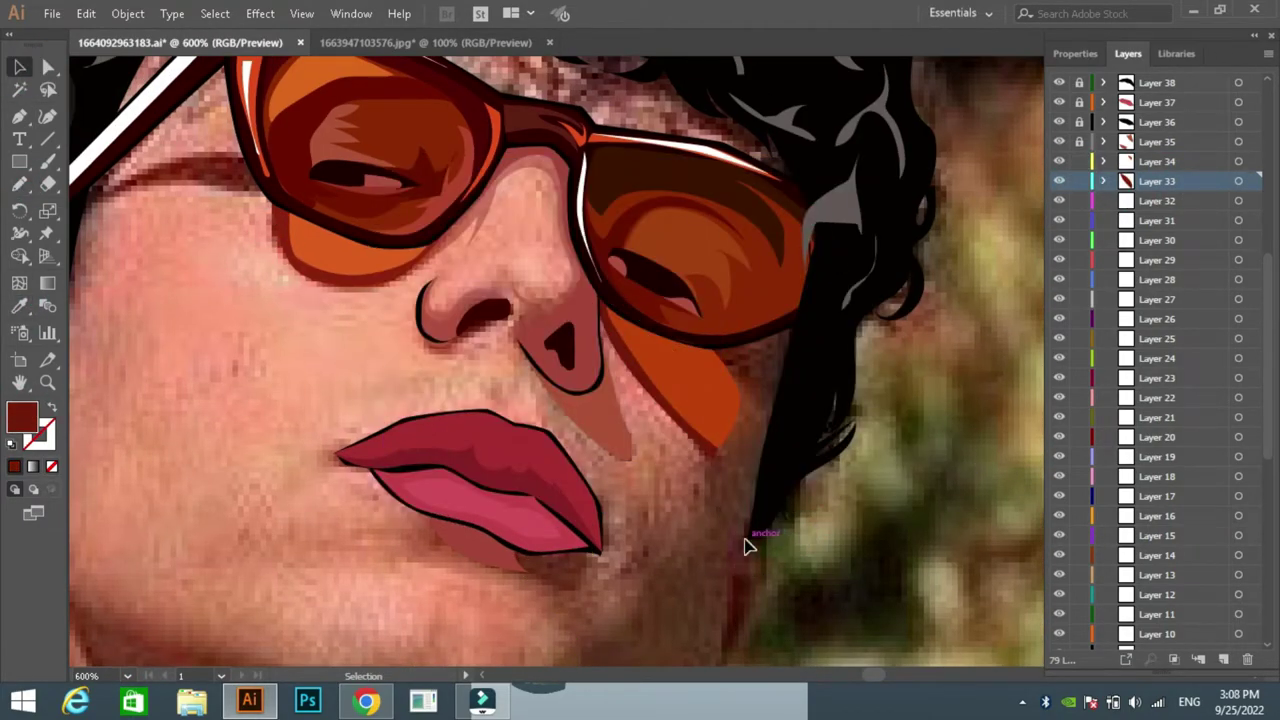
{"action": "left_click", "coordinate": [745, 546]}
Nudge the orange cheek shadow right and give the face shading shape a salmon fill
{"action": "left_click", "coordinate": [1079, 181]}
{"action": "left_click_drag", "start_coordinate": [694, 418], "coordinate": [697, 418]}
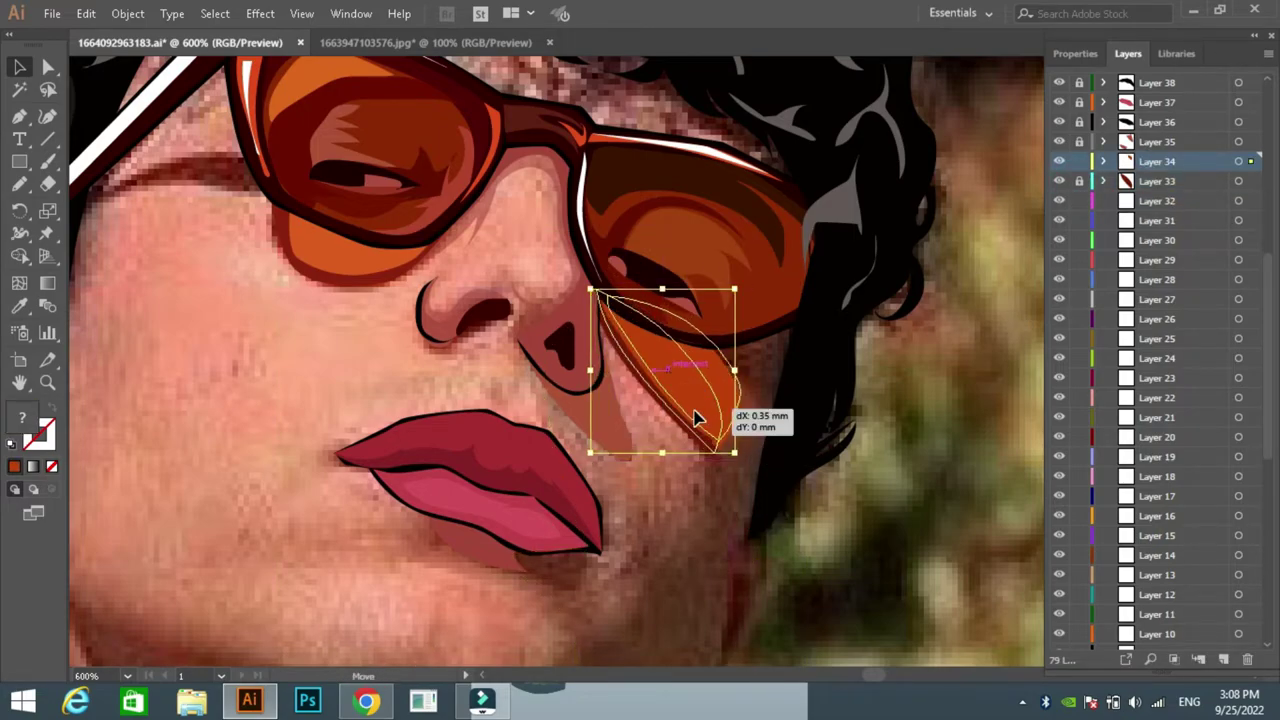
{"action": "left_click", "coordinate": [1030, 318]}
{"action": "scroll", "coordinate": [1030, 318], "scroll_direction": "down", "scroll_amount": 2}
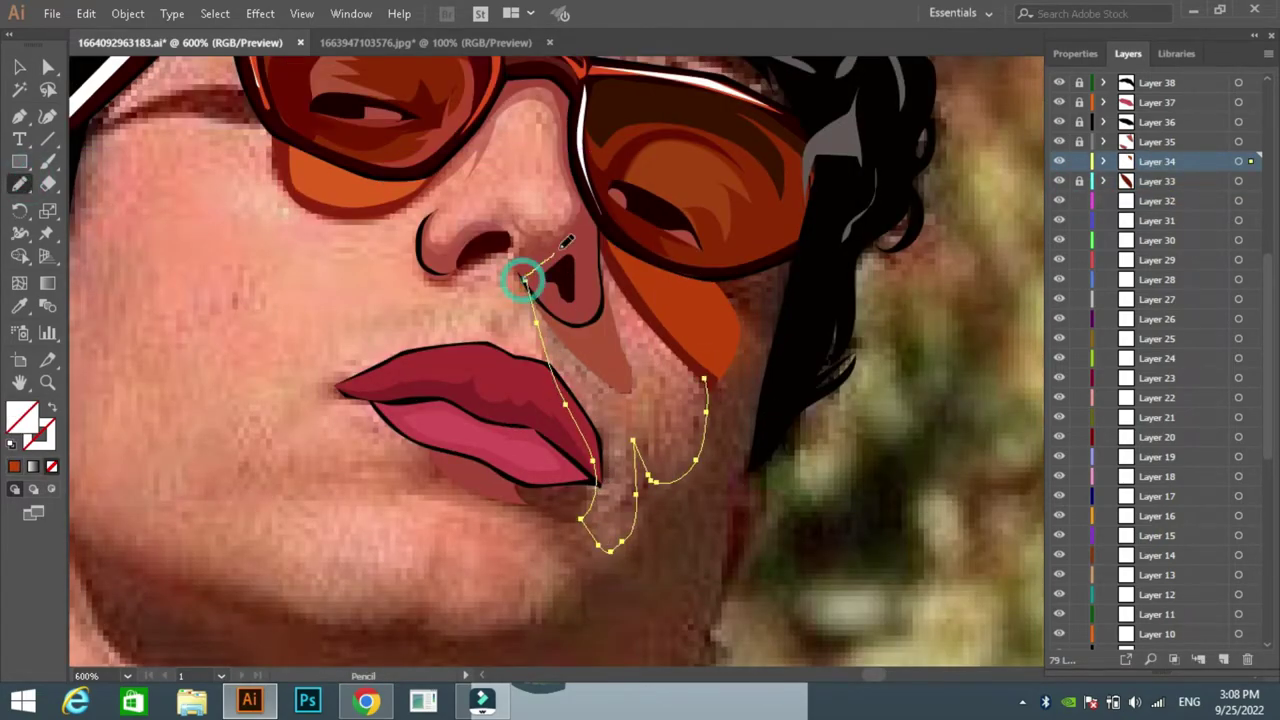
{"action": "key", "text": "ctrl+z"}
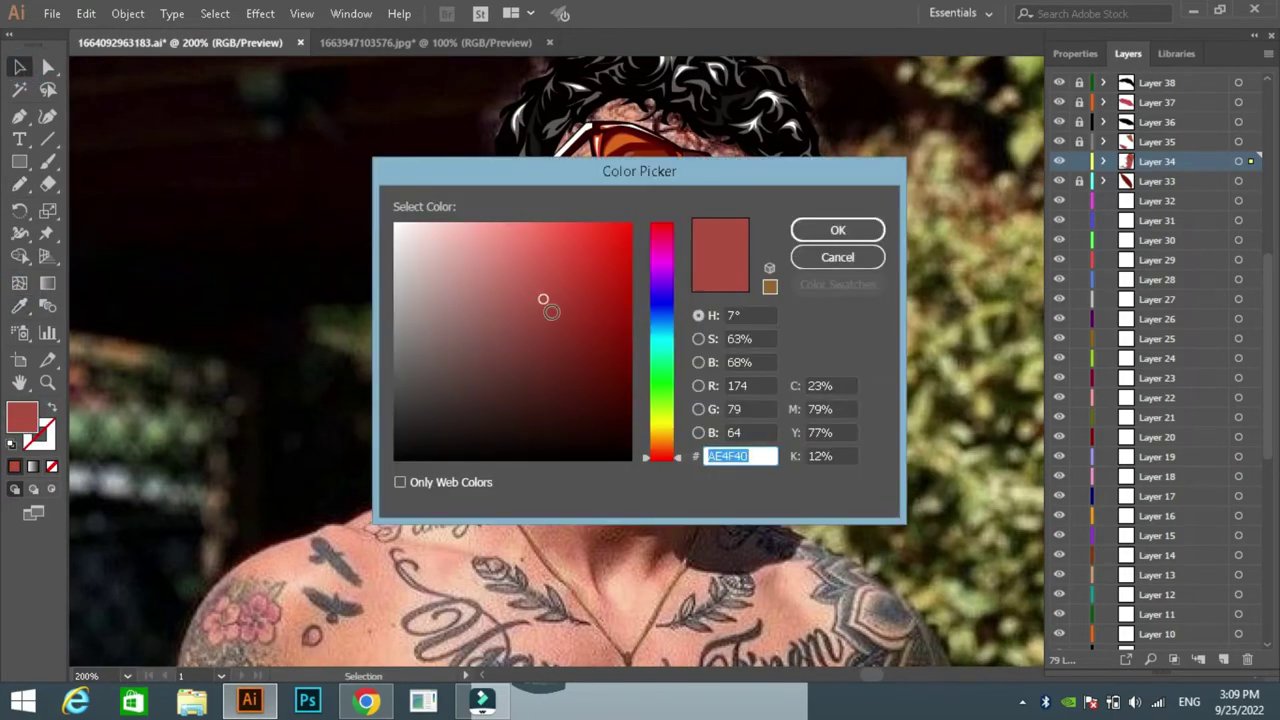
{"action": "key", "text": "Return"}
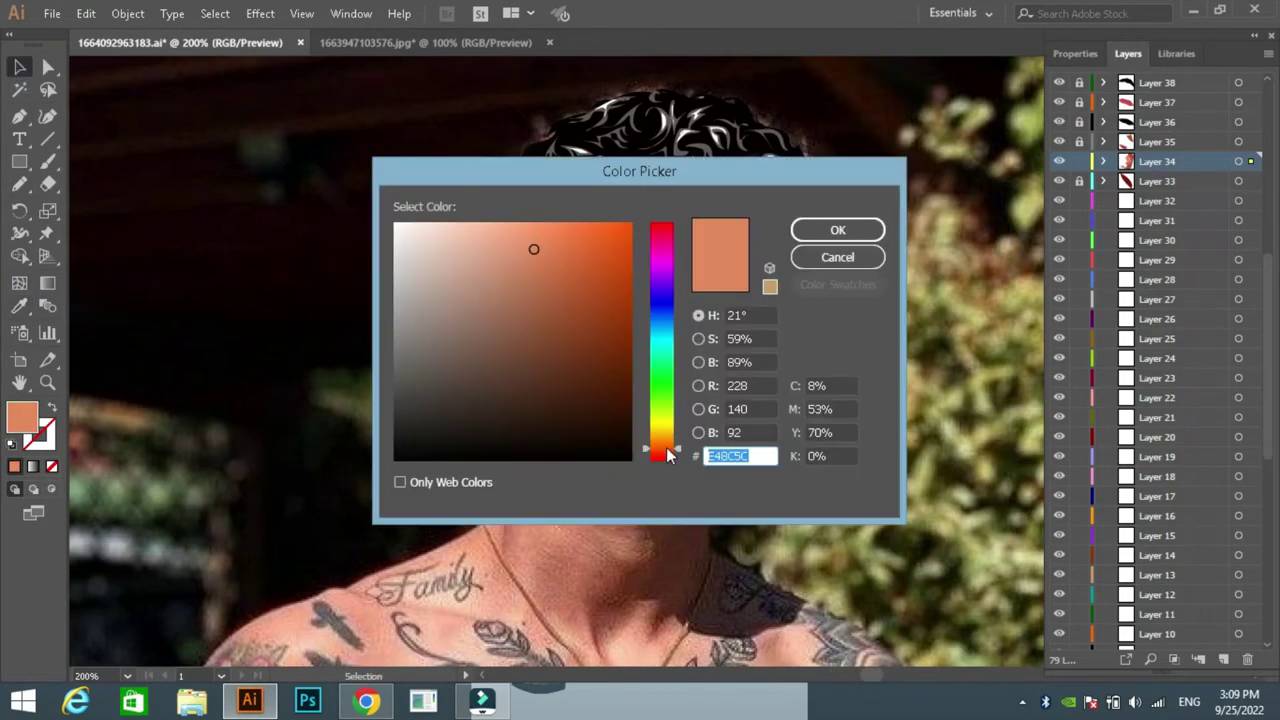
{"action": "left_click", "coordinate": [837, 230]}
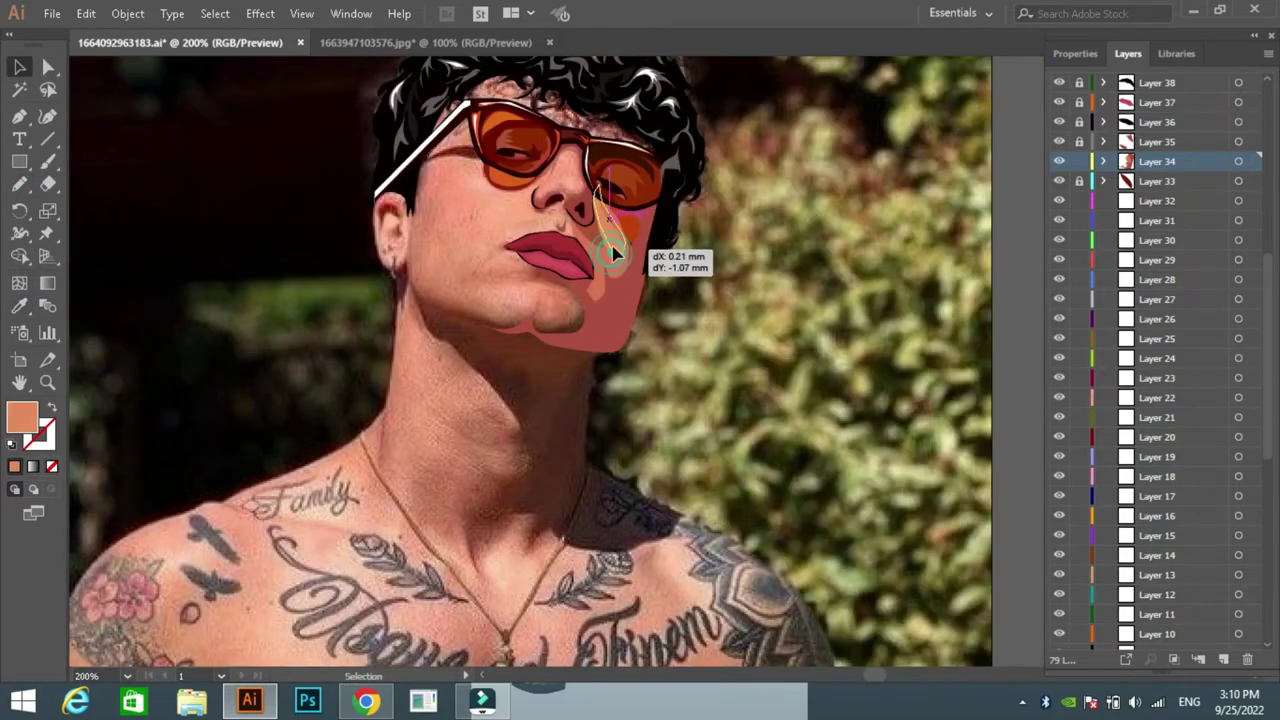
{"action": "left_click", "coordinate": [1079, 161]}
{"action": "left_click", "coordinate": [1157, 200]}
At 400% zoom, add a salmon chin shape and a chin shadow stroke
{"action": "left_click", "coordinate": [127, 676]}
{"action": "left_click", "coordinate": [160, 340]}
{"action": "key", "text": "n"}
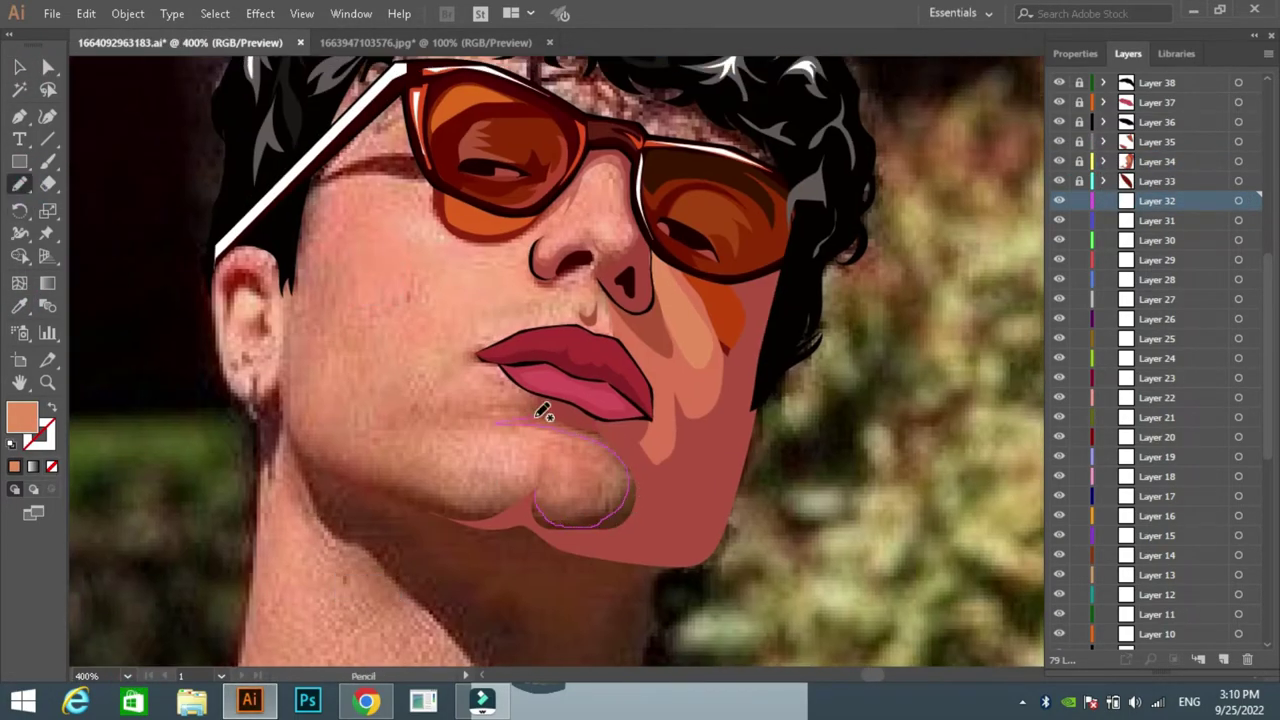
{"action": "left_click", "coordinate": [710, 381]}
{"action": "key", "text": "n"}
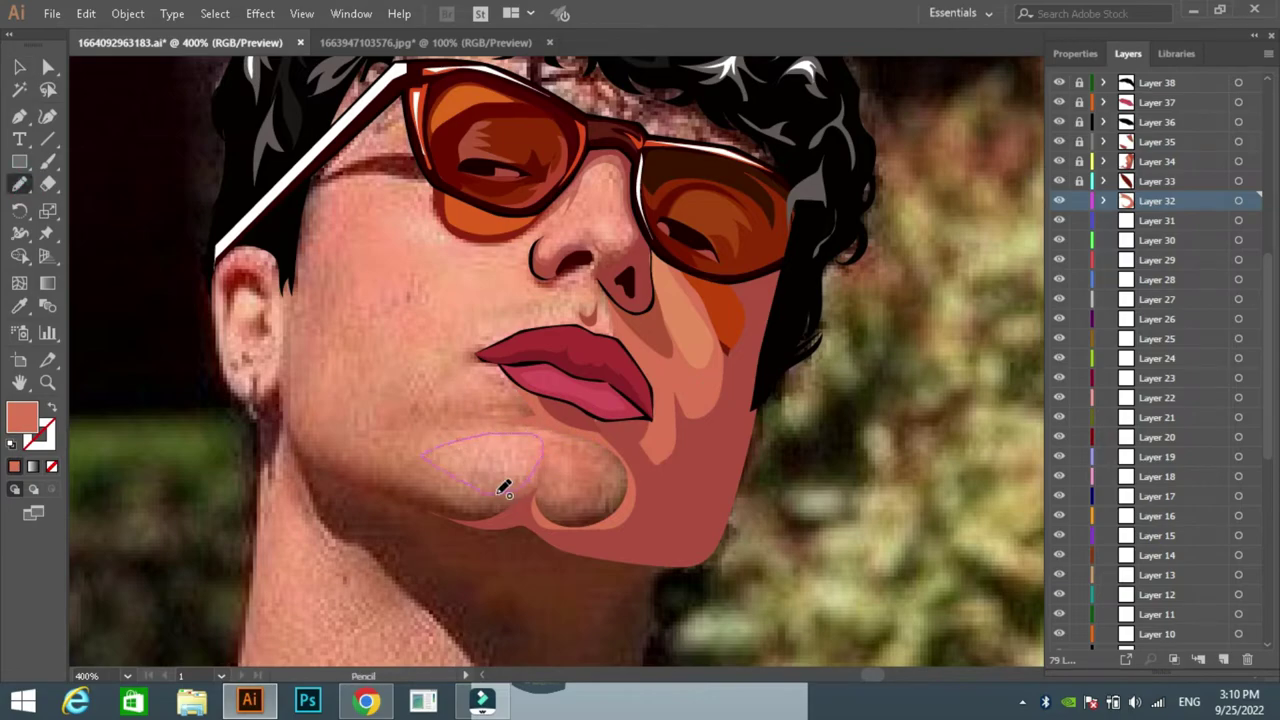
{"action": "scroll", "coordinate": [623, 458], "scroll_direction": "up", "scroll_amount": 3}
{"action": "left_click_drag", "start_coordinate": [628, 368], "coordinate": [566, 376]}
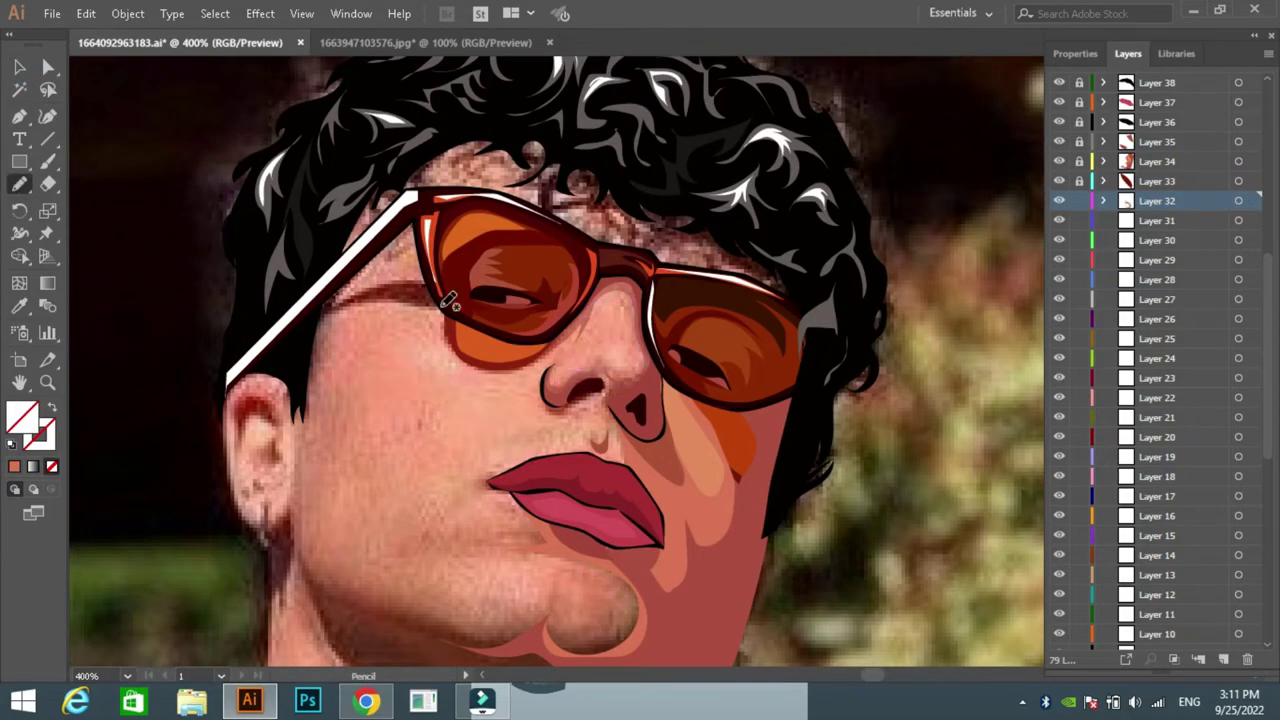
Draw dark brown shadow shapes under the glasses and down the left cheek
{"action": "left_click_drag", "start_coordinate": [440, 280], "coordinate": [436, 290]}
{"action": "key", "text": "v"}
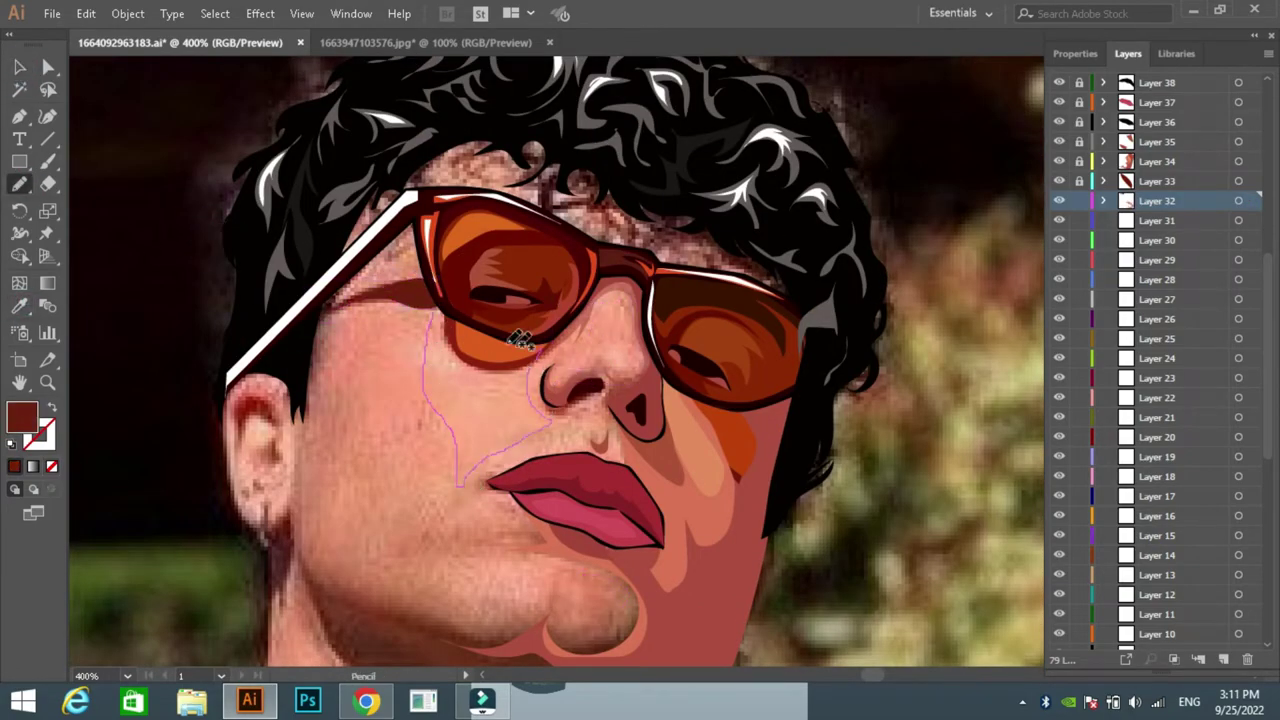
{"action": "key", "text": "shift+x"}
{"action": "mouse_move", "coordinate": [287, 428]}
{"action": "left_mouse_down"}
{"action": "mouse_move", "coordinate": [286, 450]}
{"action": "mouse_move", "coordinate": [296, 426]}
{"action": "left_mouse_up"}
{"action": "left_click", "coordinate": [268, 453]}
{"action": "key", "text": "n"}
{"action": "scroll", "coordinate": [340, 425], "scroll_direction": "left", "scroll_amount": 2}
Trace and close the skin-tone face base shape around jaw, chin and head
{"action": "key", "text": "i"}
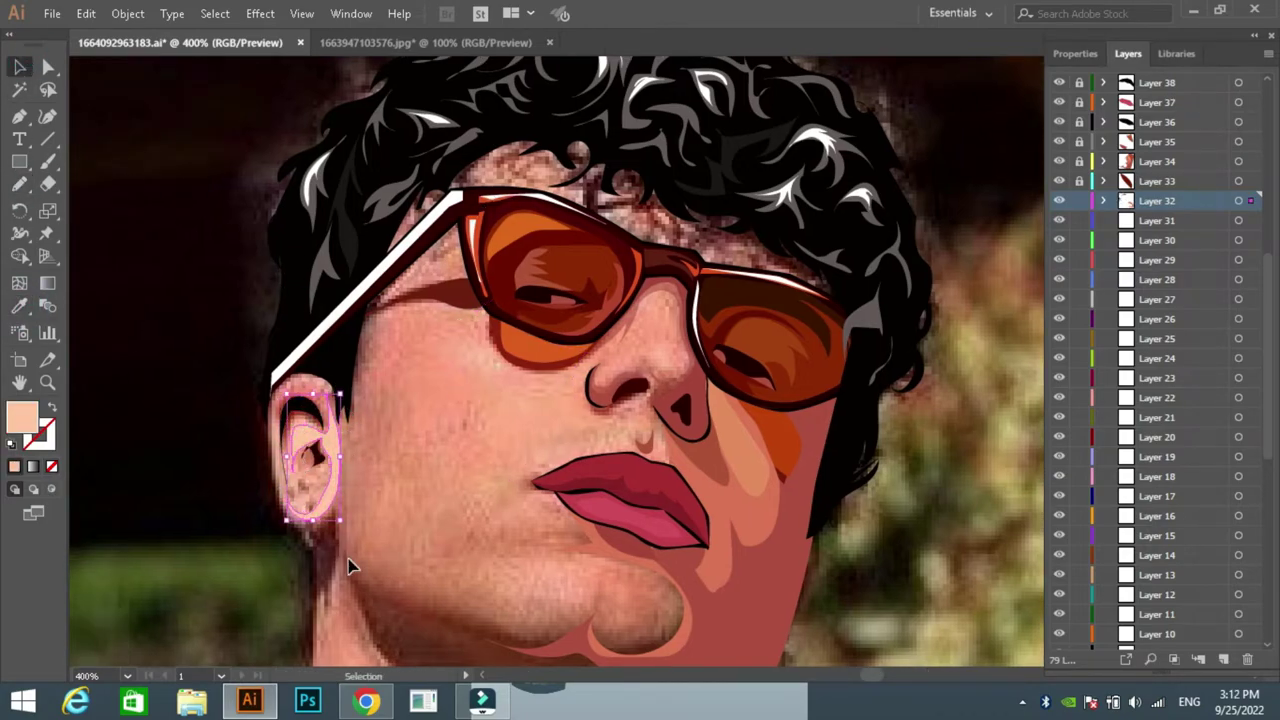
{"action": "left_click", "coordinate": [1124, 220]}
{"action": "key", "text": "p"}
{"action": "left_click", "coordinate": [540, 642]}
{"action": "left_click", "coordinate": [380, 560]}
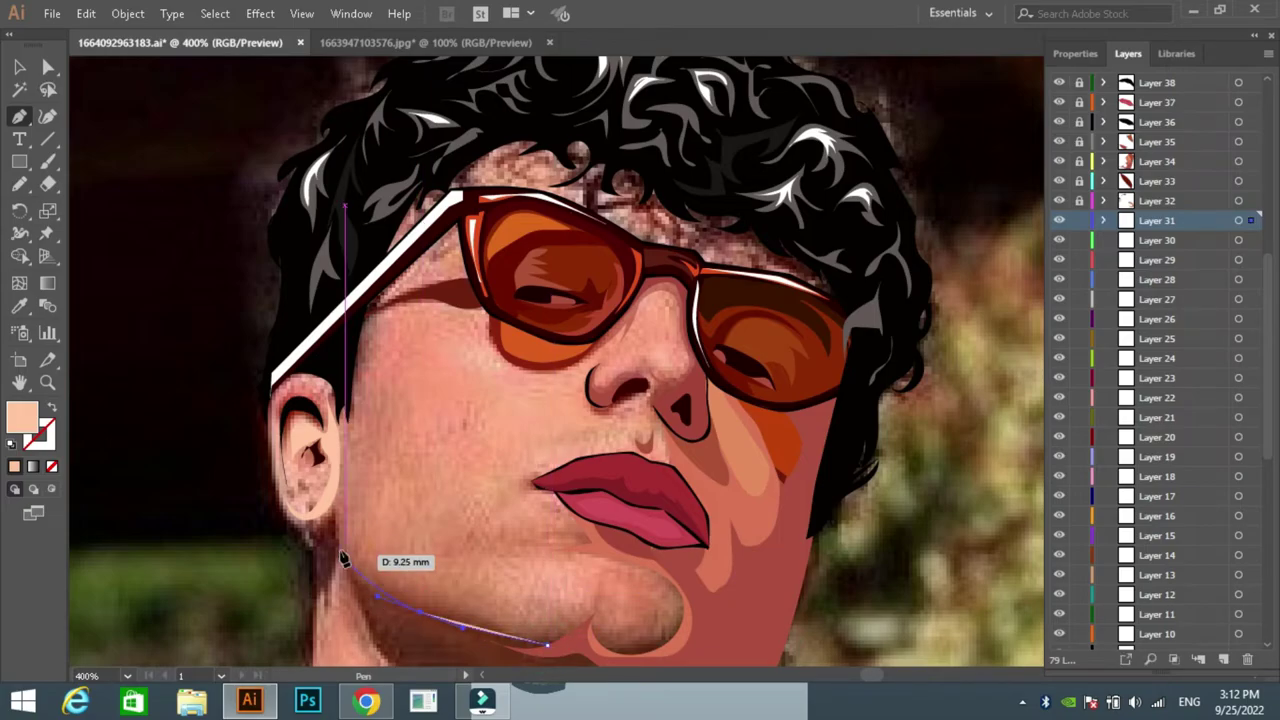
{"action": "left_click", "coordinate": [340, 510]}
{"action": "left_click", "coordinate": [303, 312]}
{"action": "left_click", "coordinate": [430, 120]}
{"action": "left_click", "coordinate": [905, 228]}
{"action": "left_click", "coordinate": [785, 508]}
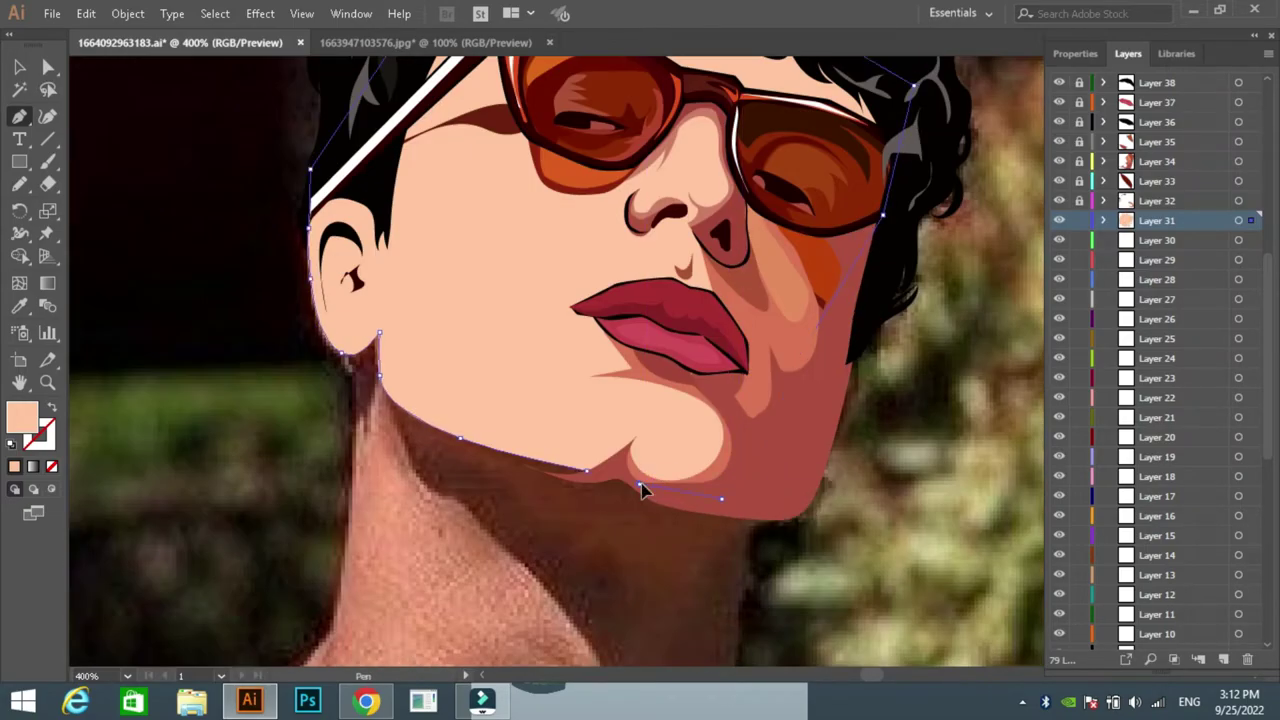
{"action": "left_click", "coordinate": [714, 640]}
{"action": "left_click", "coordinate": [578, 611]}
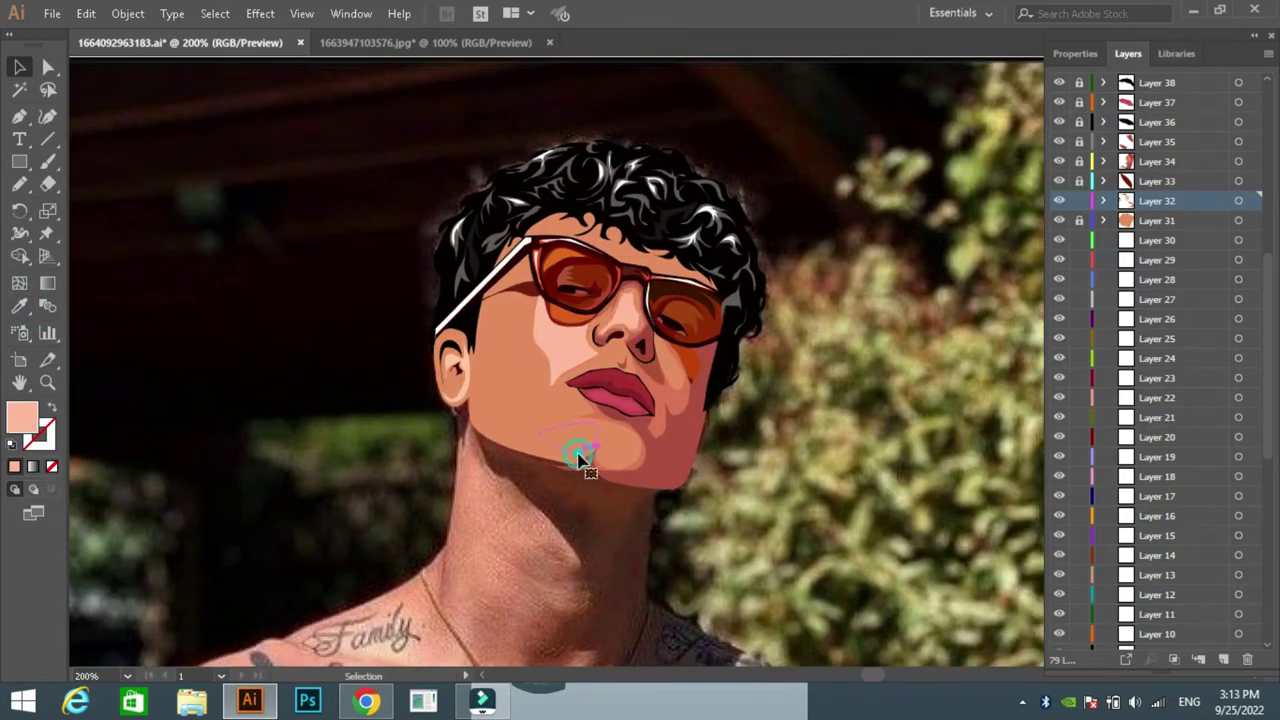
Draw a translucent shading shape on the cheek with reduced opacity
{"action": "left_click", "coordinate": [578, 457]}
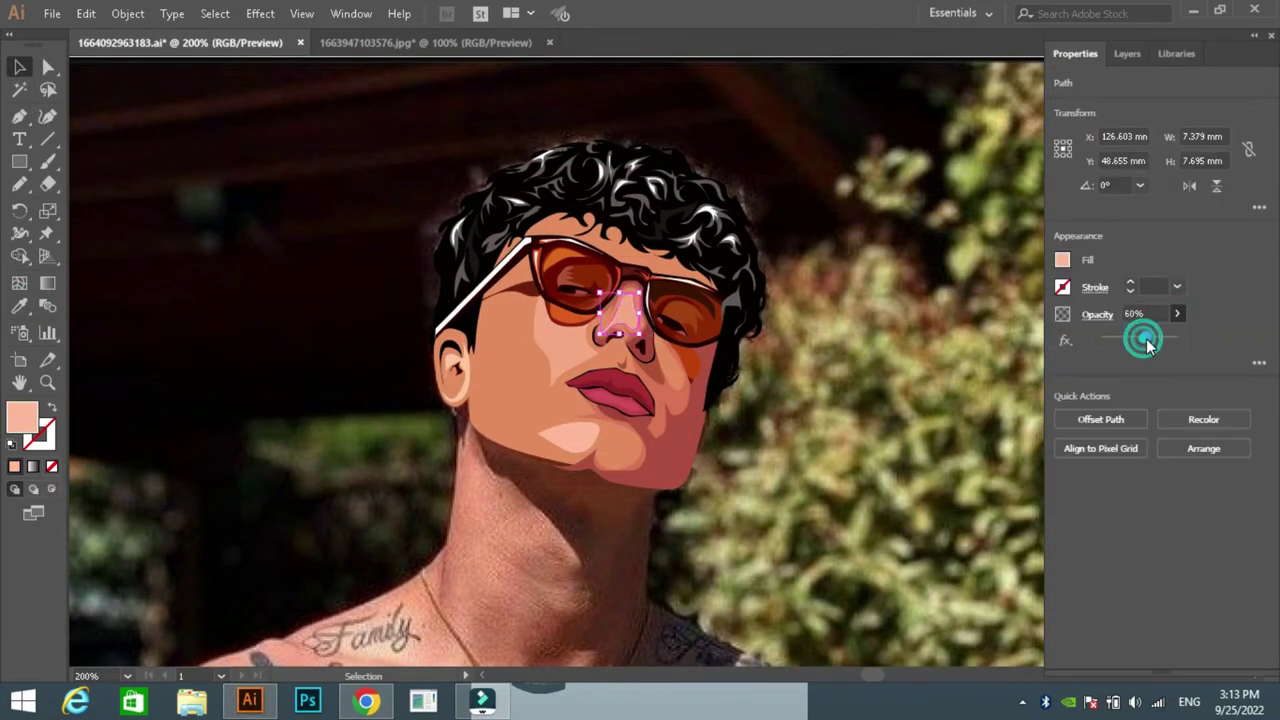
{"action": "key", "text": "n"}
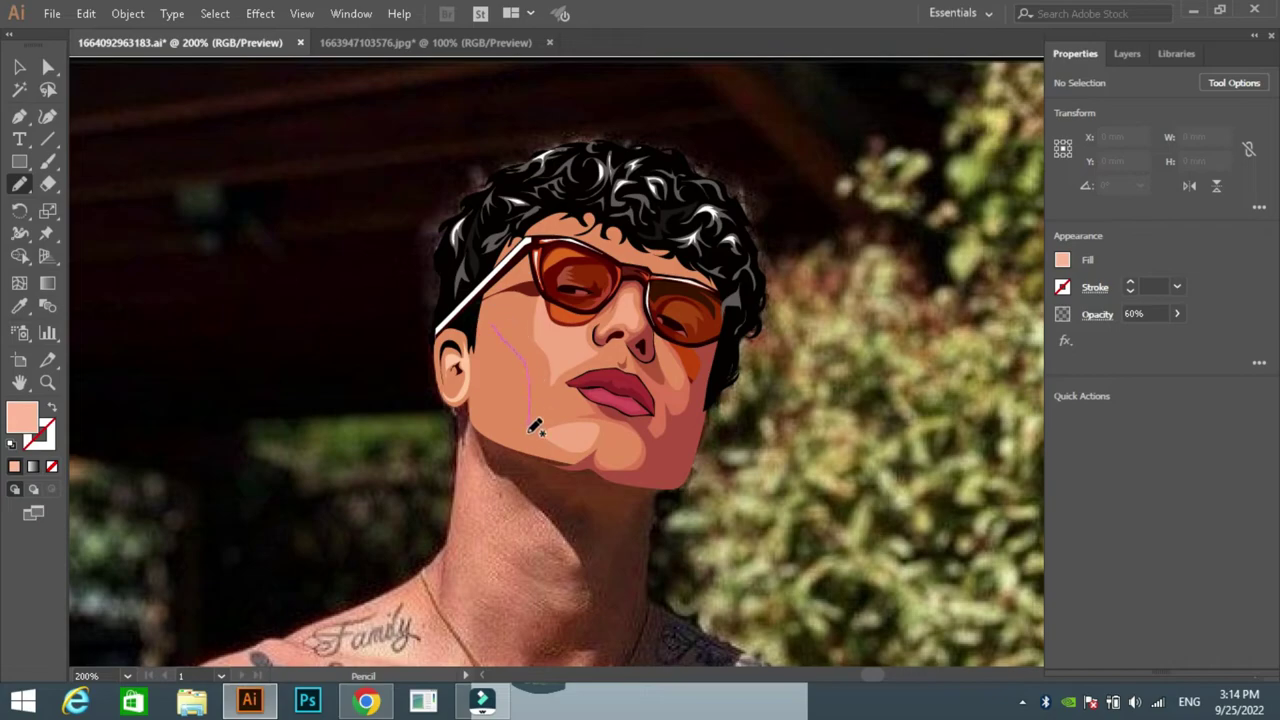
{"action": "mouse_move", "coordinate": [535, 427]}
{"action": "left_mouse_down"}
{"action": "mouse_move", "coordinate": [487, 335]}
{"action": "mouse_move", "coordinate": [535, 365]}
{"action": "mouse_move", "coordinate": [527, 408]}
{"action": "left_mouse_up"}
{"action": "key", "text": "i"}
{"action": "left_click", "coordinate": [505, 400]}
{"action": "key", "text": "n"}
Draw a salmon jaw shading shape and lower its opacity to 19%
{"action": "key", "text": "ctrl+shift+a"}
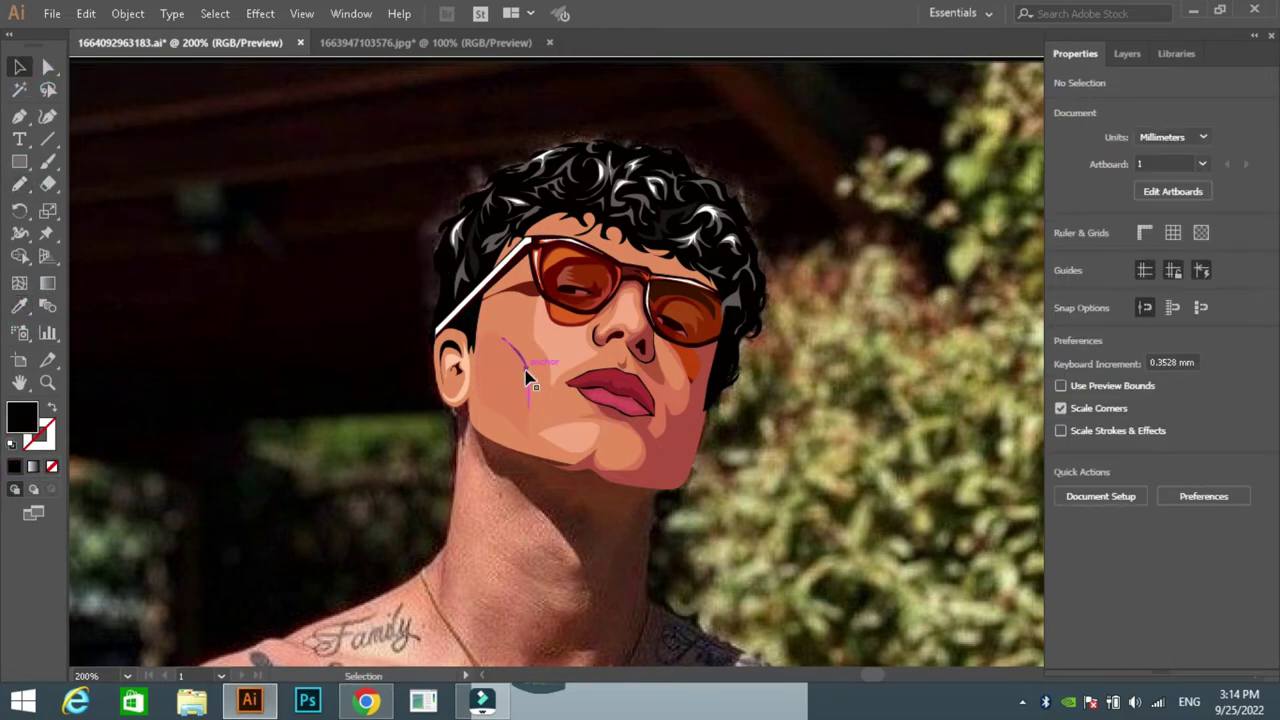
{"action": "key", "text": "n"}
{"action": "left_click_drag", "start_coordinate": [517, 424], "coordinate": [482, 402]}
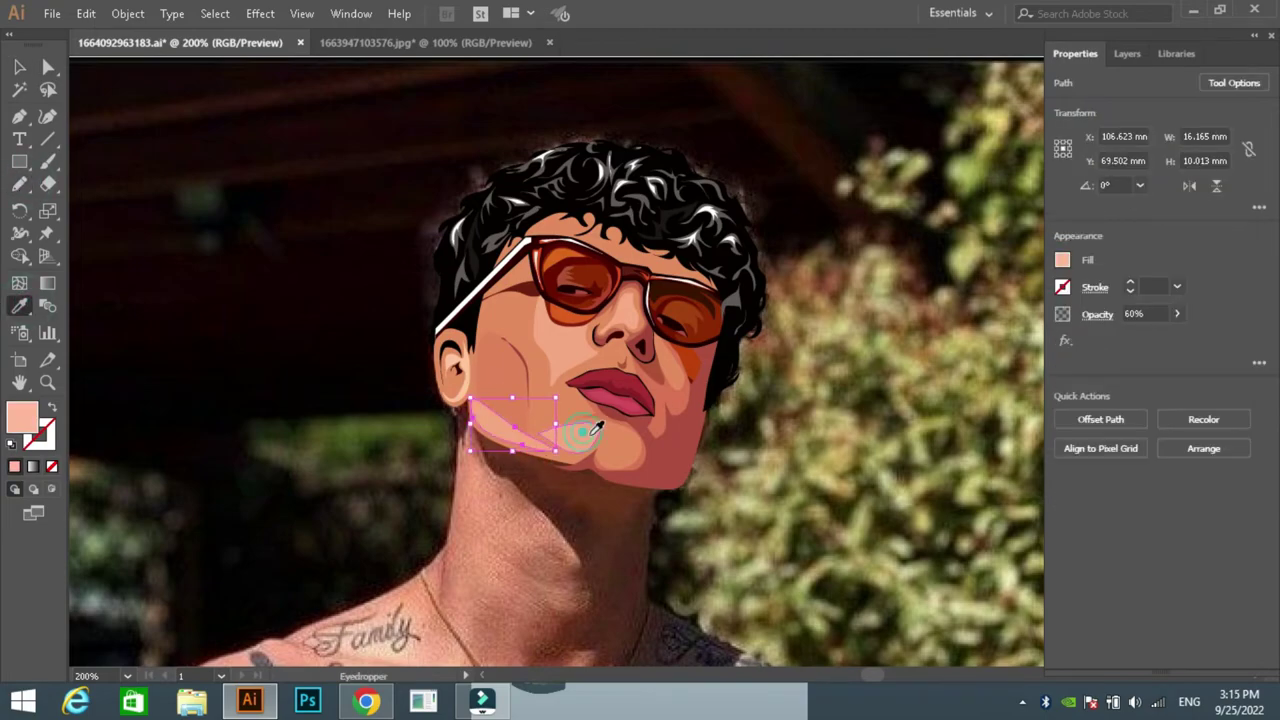
{"action": "key", "text": "v"}
{"action": "left_click", "coordinate": [1176, 313]}
{"action": "left_click_drag", "start_coordinate": [1150, 340], "coordinate": [1131, 343]}
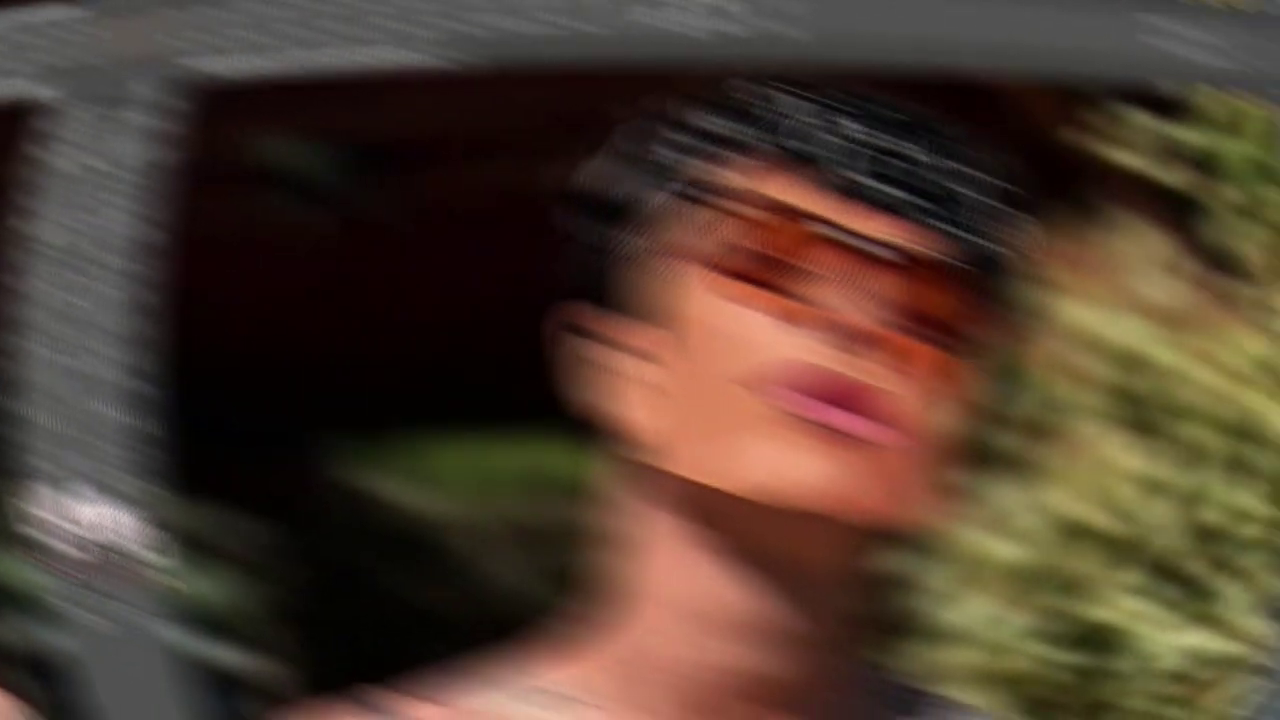
Draw small white ellipse highlight dots on the nose and chin
{"action": "key", "text": "ctrl+shift+a"}
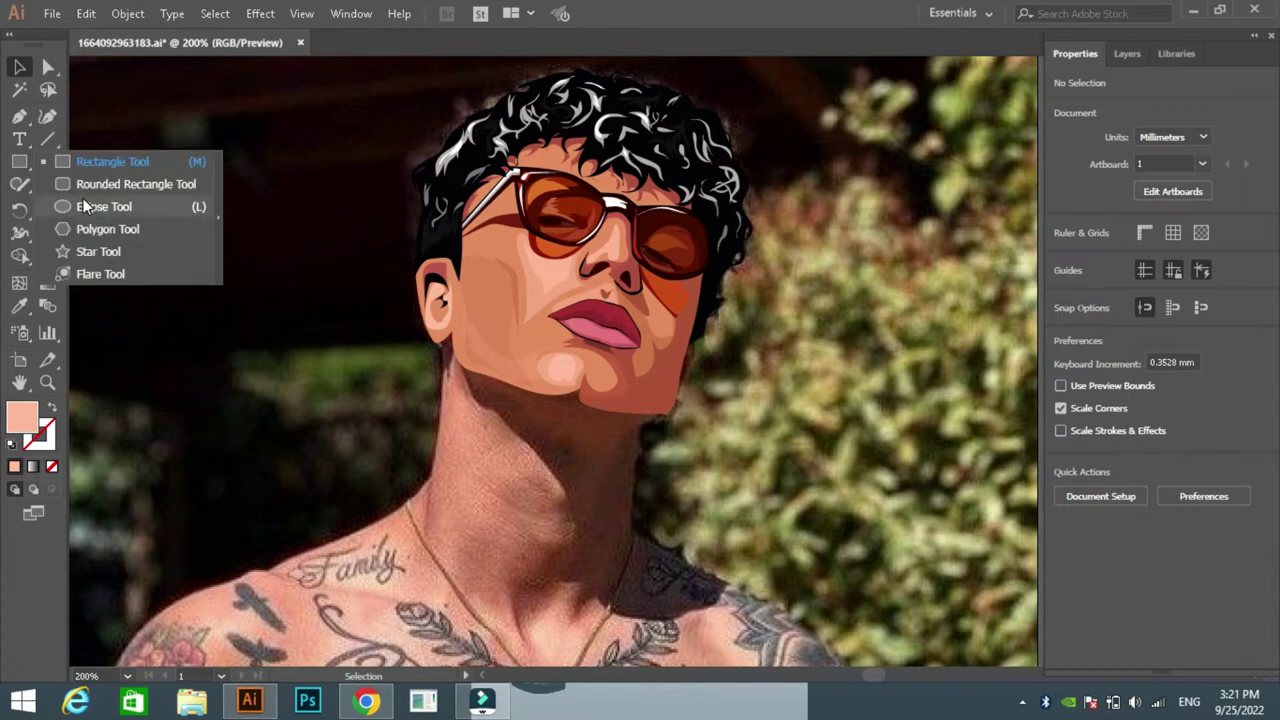
{"action": "left_click_drag", "start_coordinate": [18, 161], "coordinate": [95, 206]}
{"action": "left_click_drag", "start_coordinate": [611, 244], "coordinate": [623, 256]}
{"action": "key", "text": "F6"}
{"action": "left_click", "coordinate": [796, 338]}
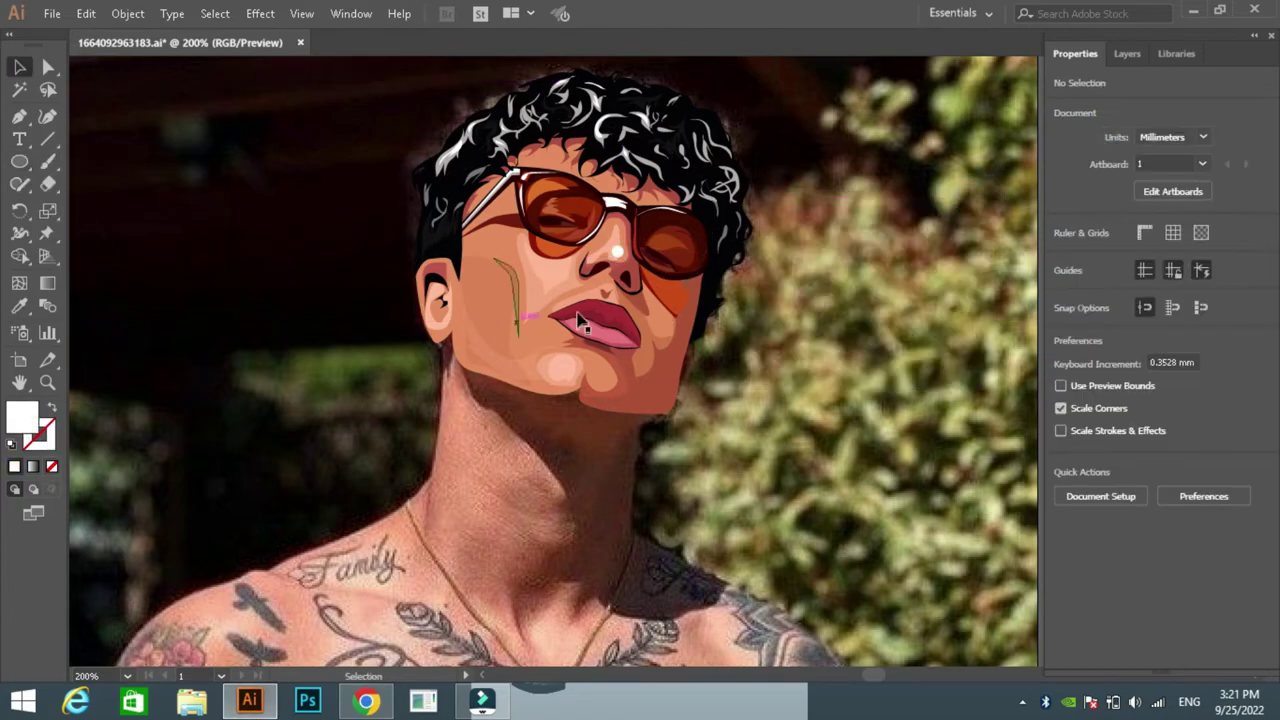
{"action": "left_click", "coordinate": [14, 165]}
{"action": "left_click_drag", "start_coordinate": [558, 364], "coordinate": [573, 378]}
{"action": "key", "text": "ctrl+shift+a"}
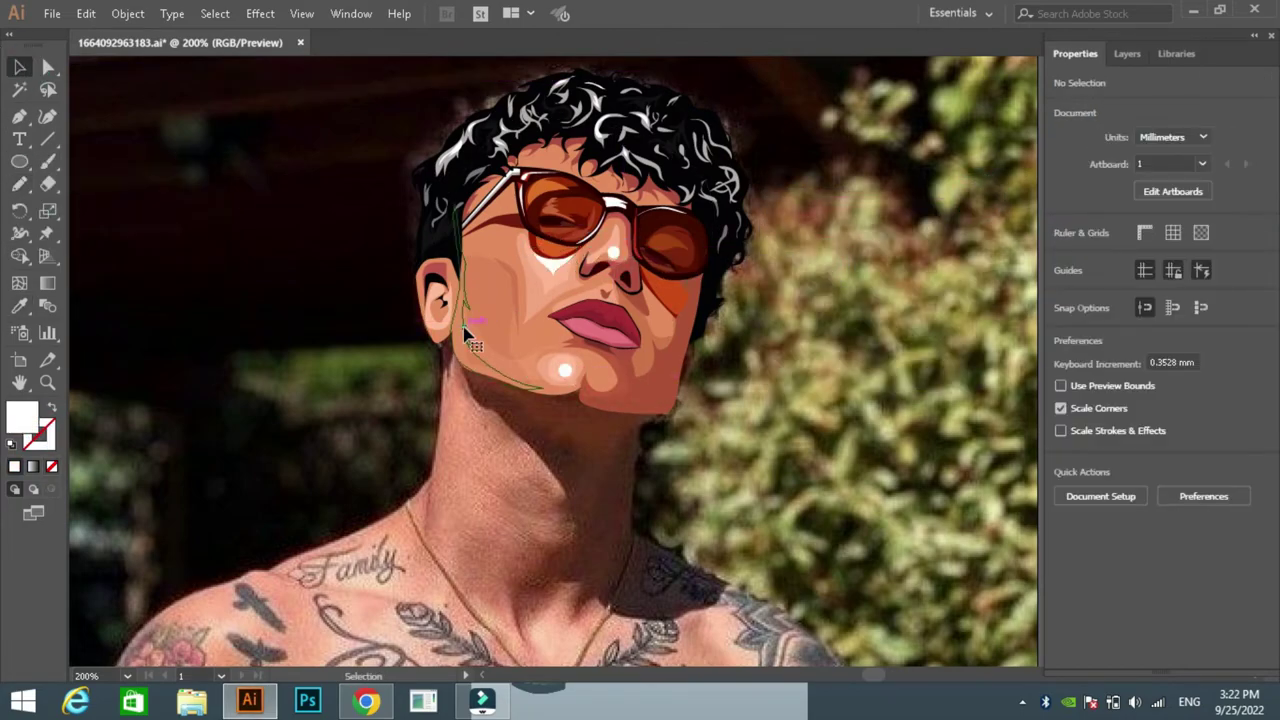
On Layer 80, pen-trace a closed outline shape along the jaw up to the ear
{"action": "left_click", "coordinate": [465, 330]}
{"action": "key", "text": "n"}
{"action": "key", "text": "ctrl+shift+a"}
{"action": "key", "text": "F7"}
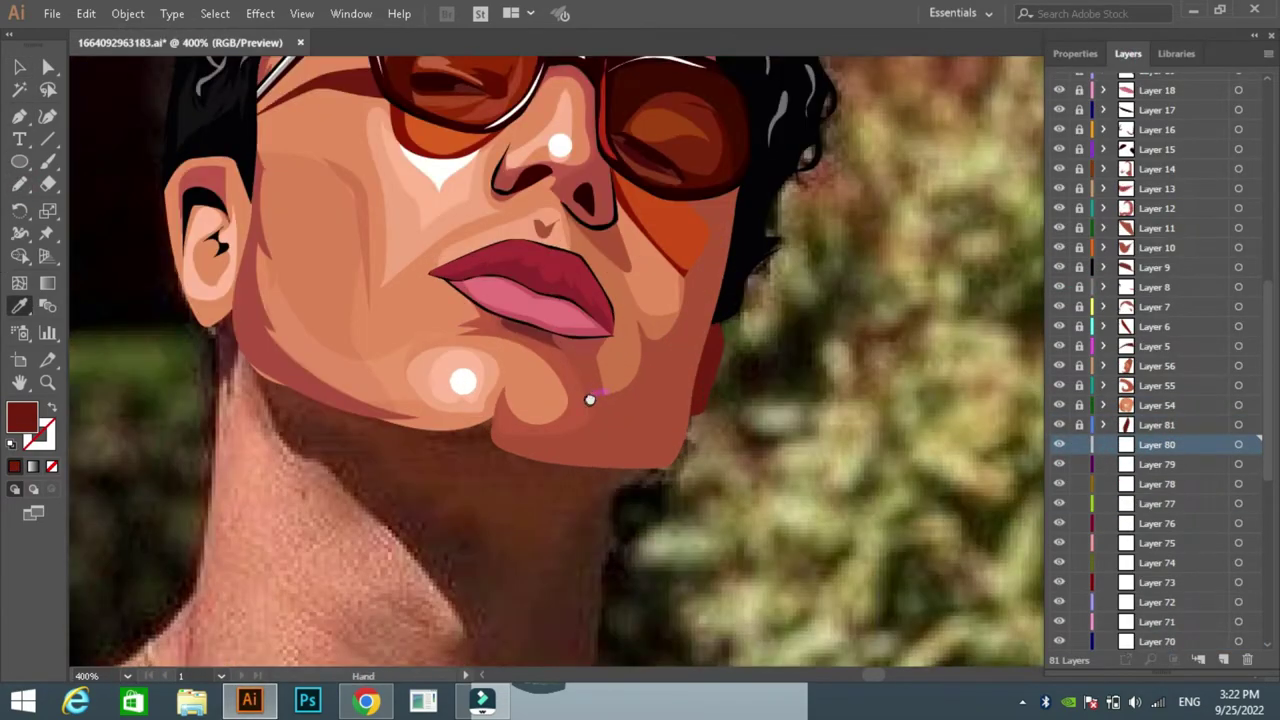
{"action": "scroll", "coordinate": [700, 380], "scroll_direction": "up", "scroll_amount": 2}
{"action": "left_click", "coordinate": [709, 378]}
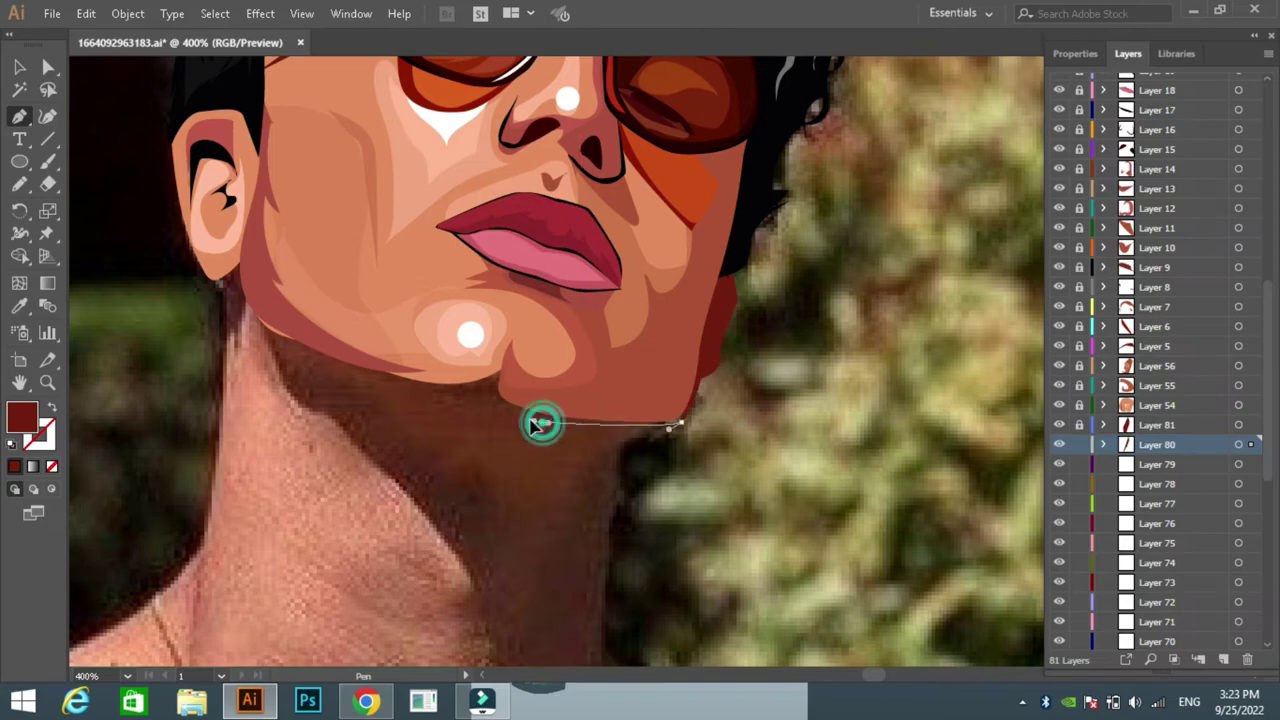
{"action": "left_click", "coordinate": [275, 347]}
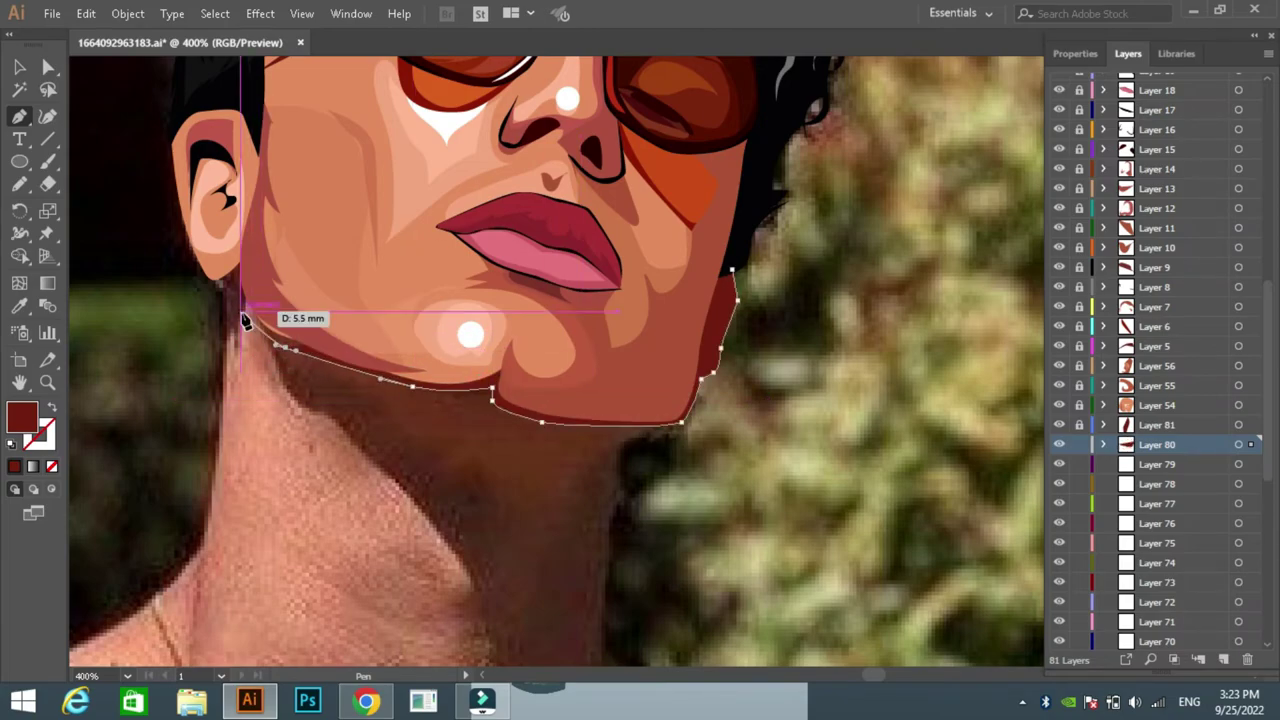
{"action": "left_click", "coordinate": [240, 303]}
{"action": "left_click", "coordinate": [235, 275]}
{"action": "left_click", "coordinate": [181, 240]}
{"action": "left_click", "coordinate": [169, 207]}
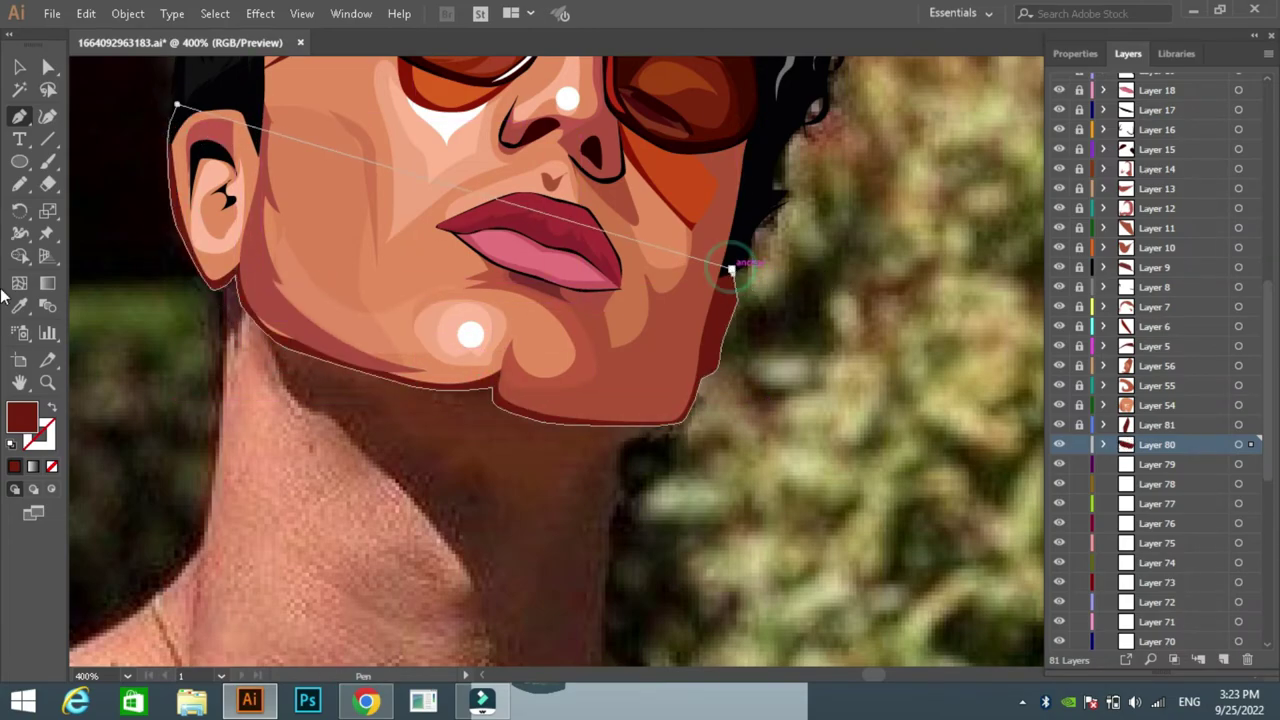
{"action": "left_click", "coordinate": [730, 268]}
Trace the neck shape and fill it with eyedropper-sampled brown and light skin tones
{"action": "key", "text": "v"}
{"action": "key", "text": "ctrl+minus"}
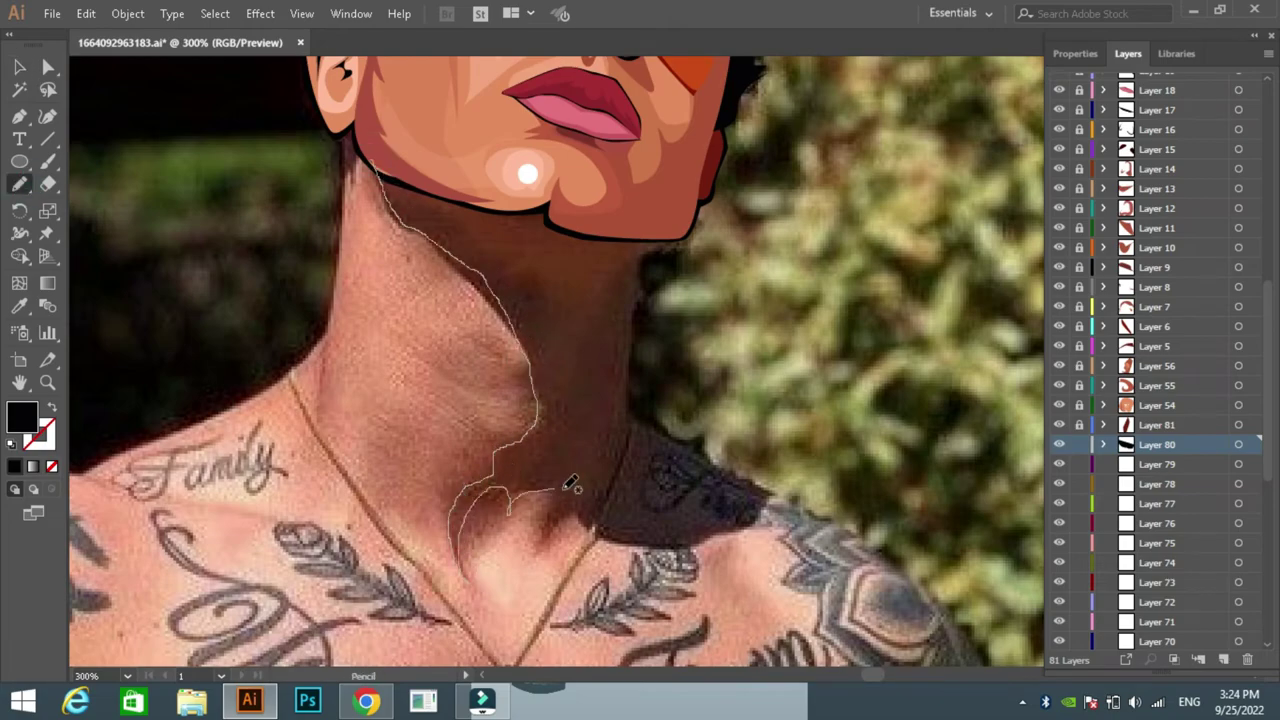
{"action": "left_click_drag", "start_coordinate": [570, 484], "coordinate": [590, 528]}
{"action": "key", "text": "p"}
{"action": "left_click_drag", "start_coordinate": [627, 430], "coordinate": [631, 333]}
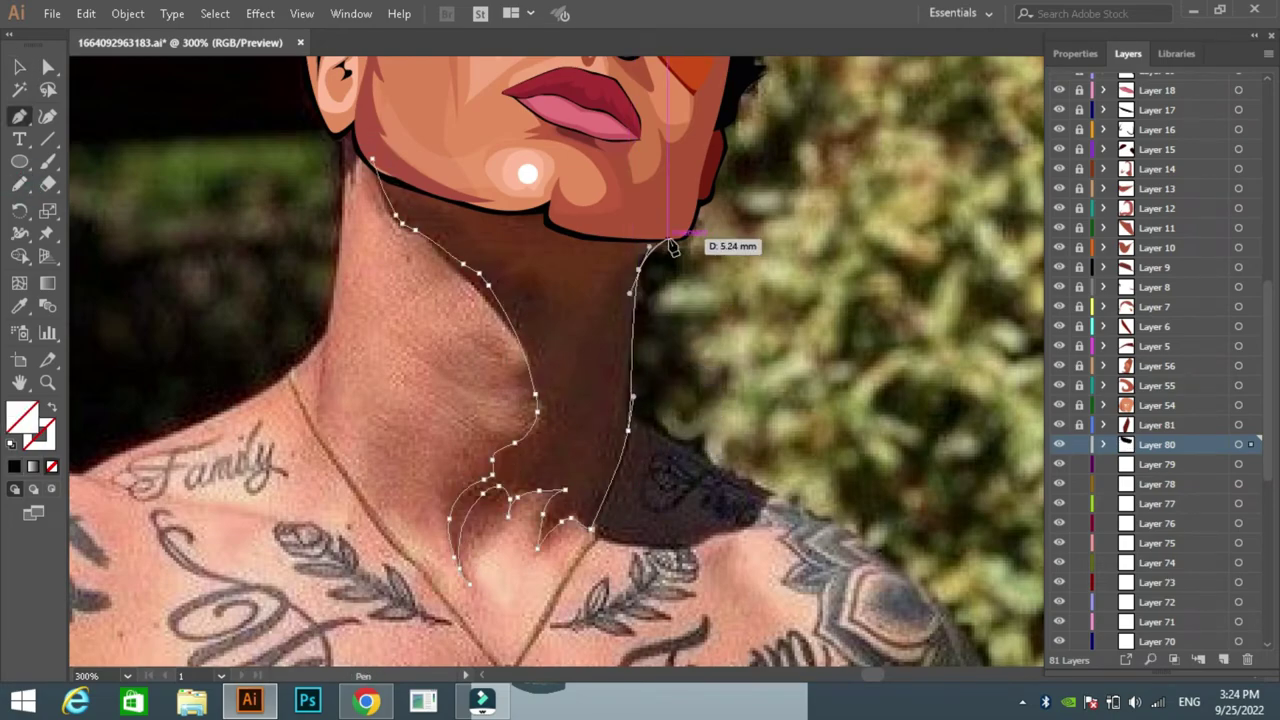
{"action": "left_click", "coordinate": [372, 158]}
{"action": "key", "text": "v"}
{"action": "left_click_drag", "start_coordinate": [473, 345], "coordinate": [603, 335]}
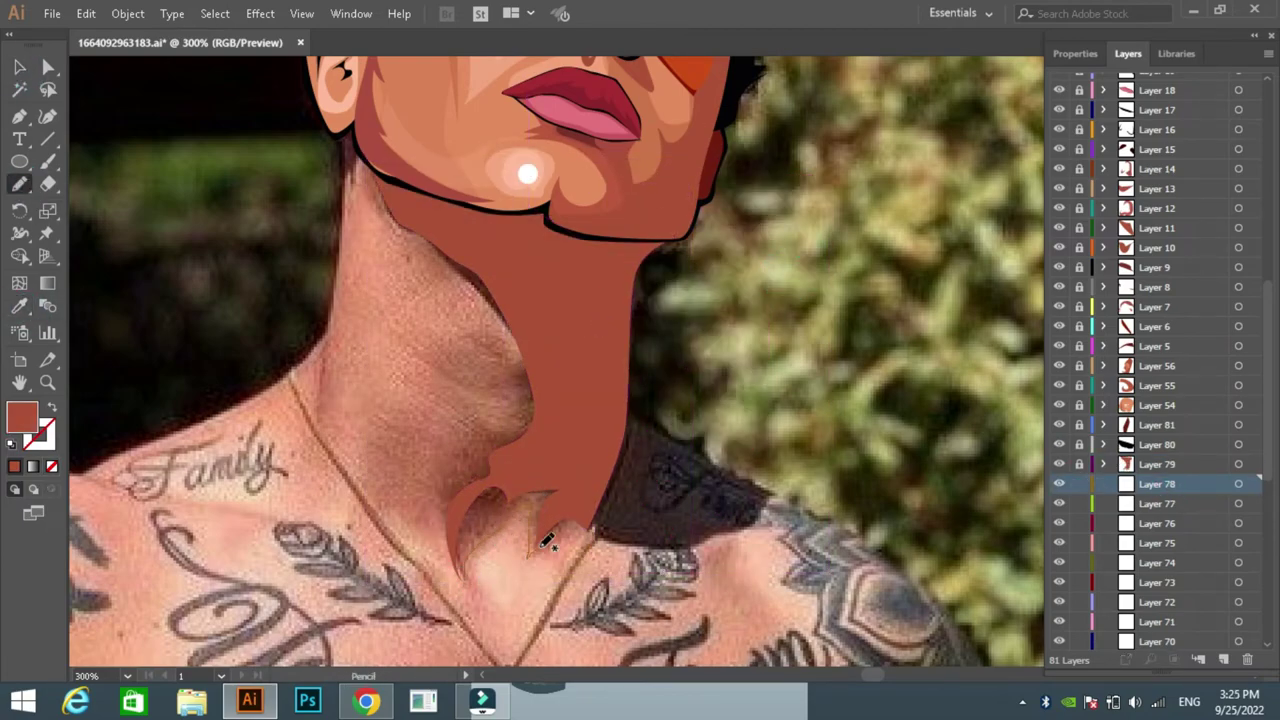
{"action": "left_click", "coordinate": [610, 183]}
{"action": "key", "text": "v"}
{"action": "key", "text": "i"}
{"action": "left_click", "coordinate": [518, 161]}
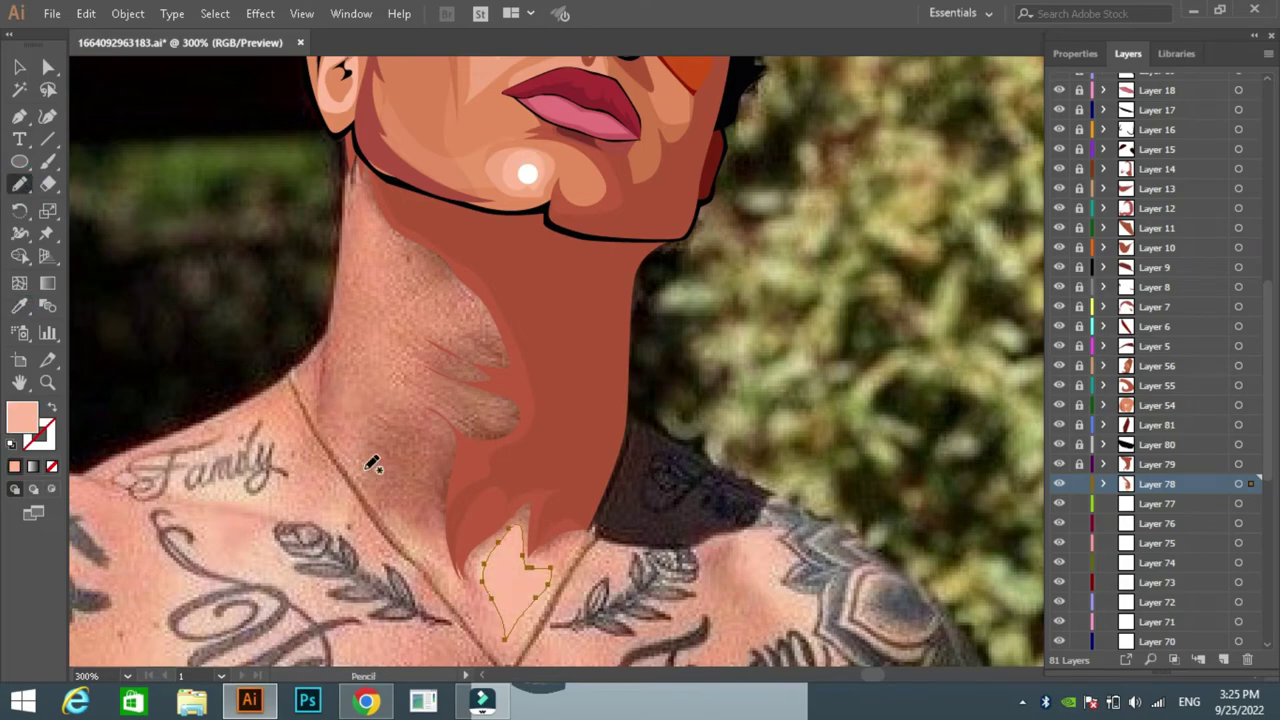
Trace a pale highlight shape from chin to shoulder at 65% opacity
{"action": "key", "text": "v"}
{"action": "left_click", "coordinate": [145, 175]}
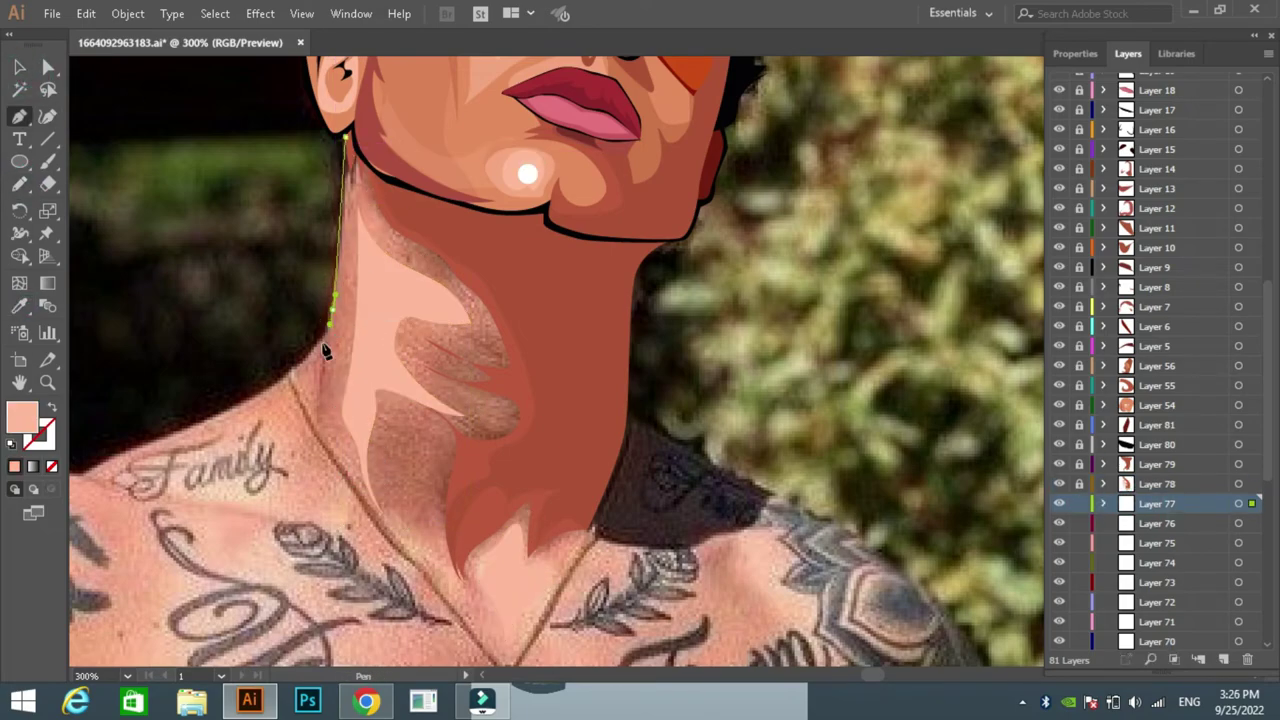
{"action": "left_click", "coordinate": [290, 372]}
{"action": "scroll", "coordinate": [406, 551], "scroll_direction": "down", "scroll_amount": 3}
{"action": "left_click", "coordinate": [466, 537]}
{"action": "scroll", "coordinate": [491, 434], "scroll_direction": "up", "scroll_amount": 3}
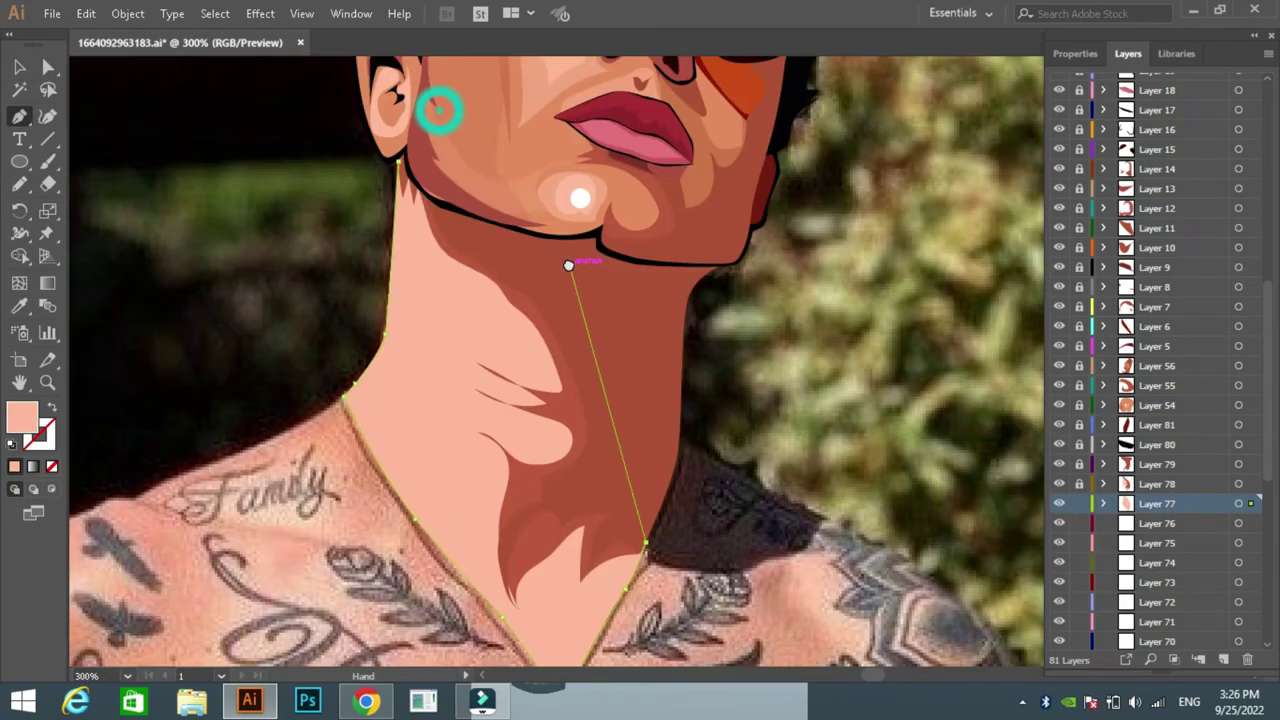
{"action": "scroll", "coordinate": [550, 124], "scroll_direction": "down", "scroll_amount": 2}
{"action": "left_click", "coordinate": [1250, 503]}
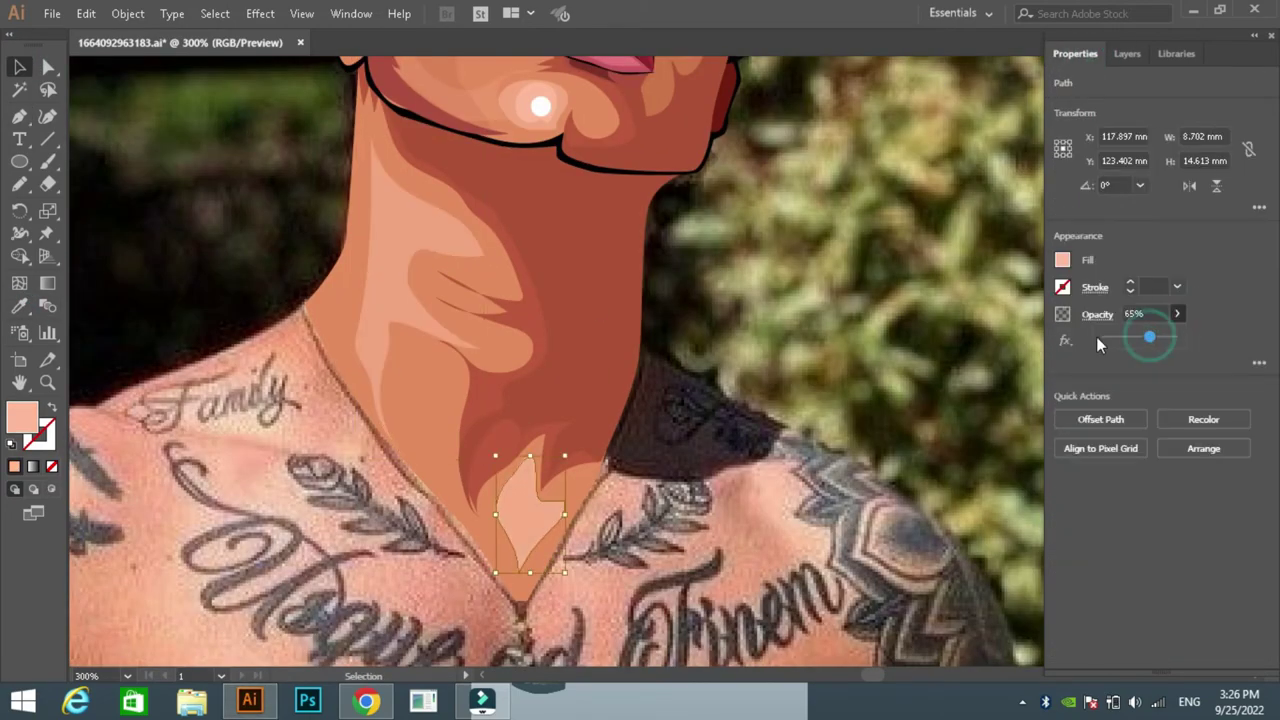
{"action": "key", "text": "n"}
{"action": "left_click_drag", "start_coordinate": [387, 185], "coordinate": [371, 395]}
{"action": "key", "text": "ctrl+z"}
On Layer 76, pen-trace the neck outline around the collar and fill it black
{"action": "key", "text": "F7"}
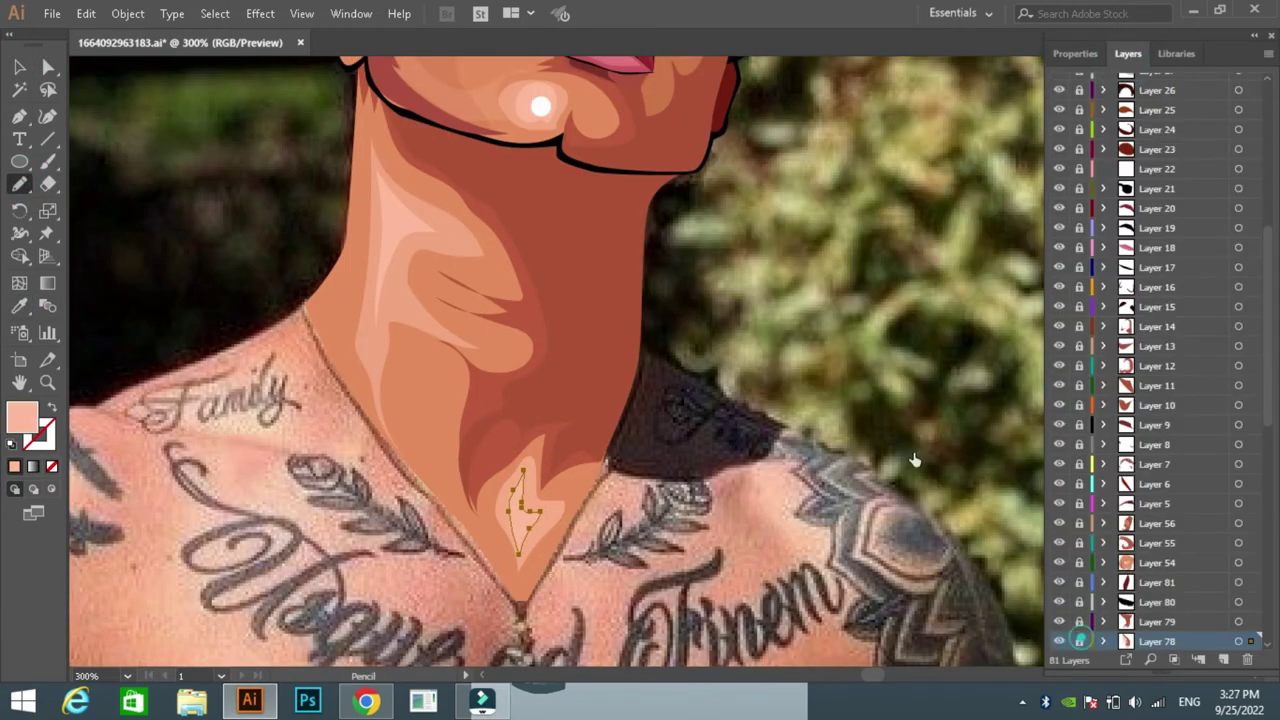
{"action": "scroll", "coordinate": [600, 400], "scroll_direction": "down", "scroll_amount": 2}
{"action": "key", "text": "p"}
{"action": "scroll", "coordinate": [345, 127], "scroll_direction": "up", "scroll_amount": 1}
{"action": "left_click", "coordinate": [343, 225]}
{"action": "left_click", "coordinate": [299, 324]}
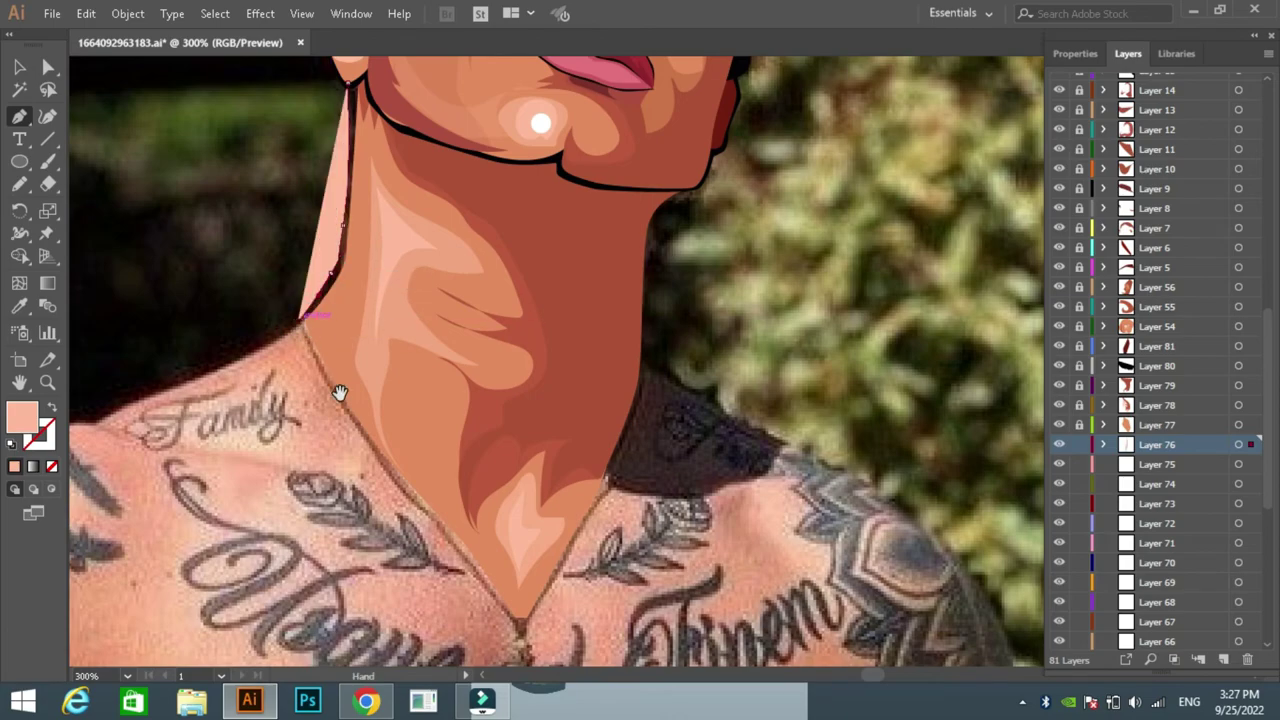
{"action": "left_click", "coordinate": [337, 405]}
{"action": "scroll", "coordinate": [337, 391], "scroll_direction": "down", "scroll_amount": 2}
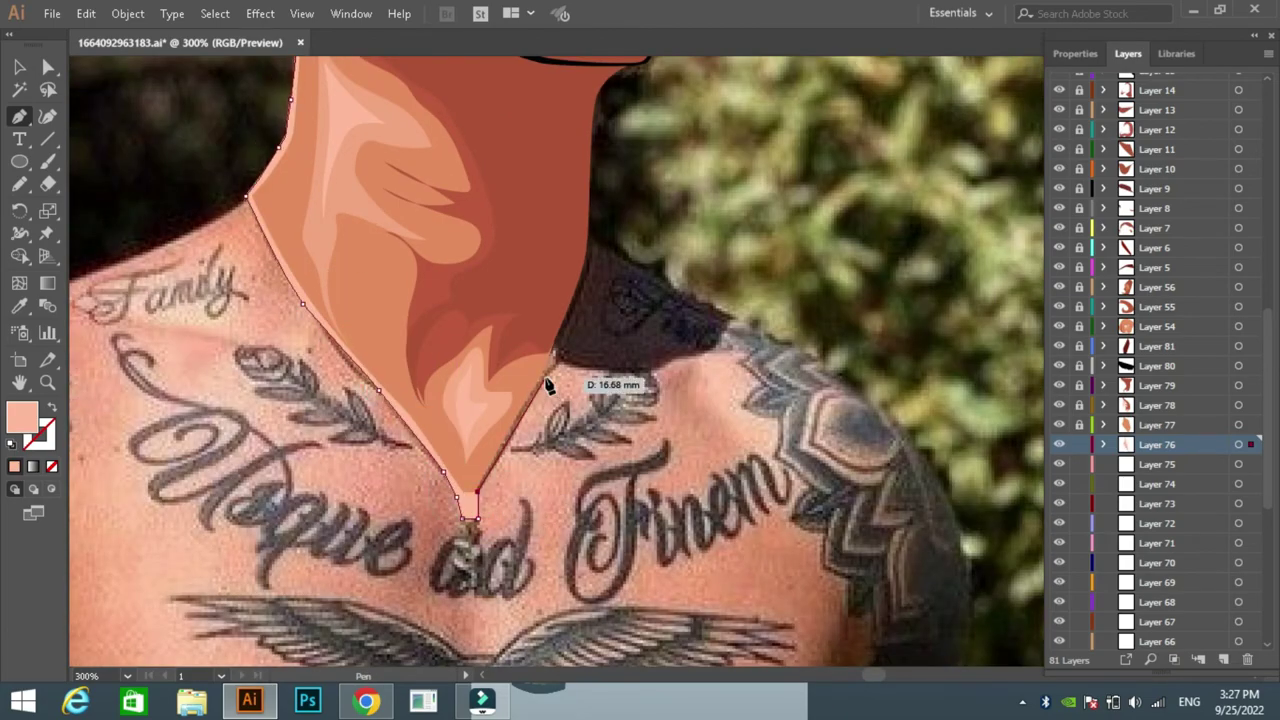
{"action": "left_click", "coordinate": [631, 66]}
{"action": "scroll", "coordinate": [631, 66], "scroll_direction": "up", "scroll_amount": 2}
{"action": "left_click", "coordinate": [217, 63]}
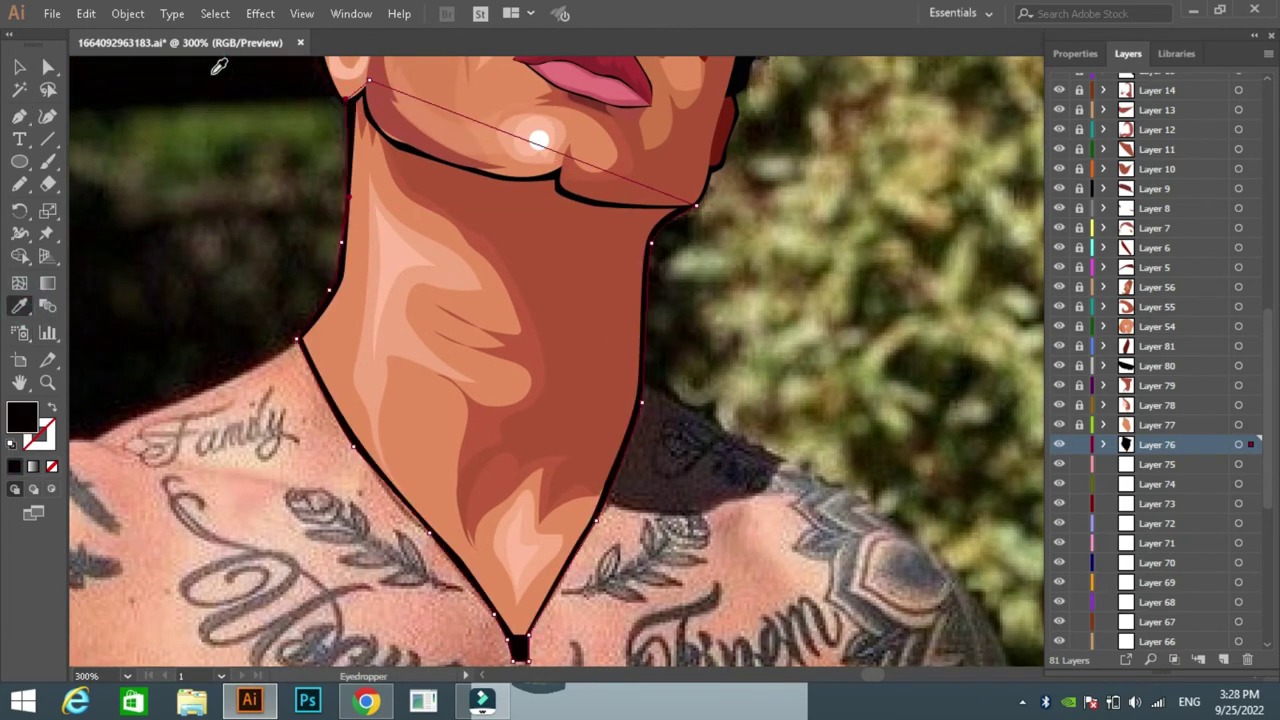
{"action": "key", "text": "v"}
{"action": "key", "text": "ctrl+0"}
On Layer 75, draw an artboard-sized rectangle filled with crimson #b00e22
{"action": "left_click", "coordinate": [1157, 464]}
{"action": "key", "text": "m"}
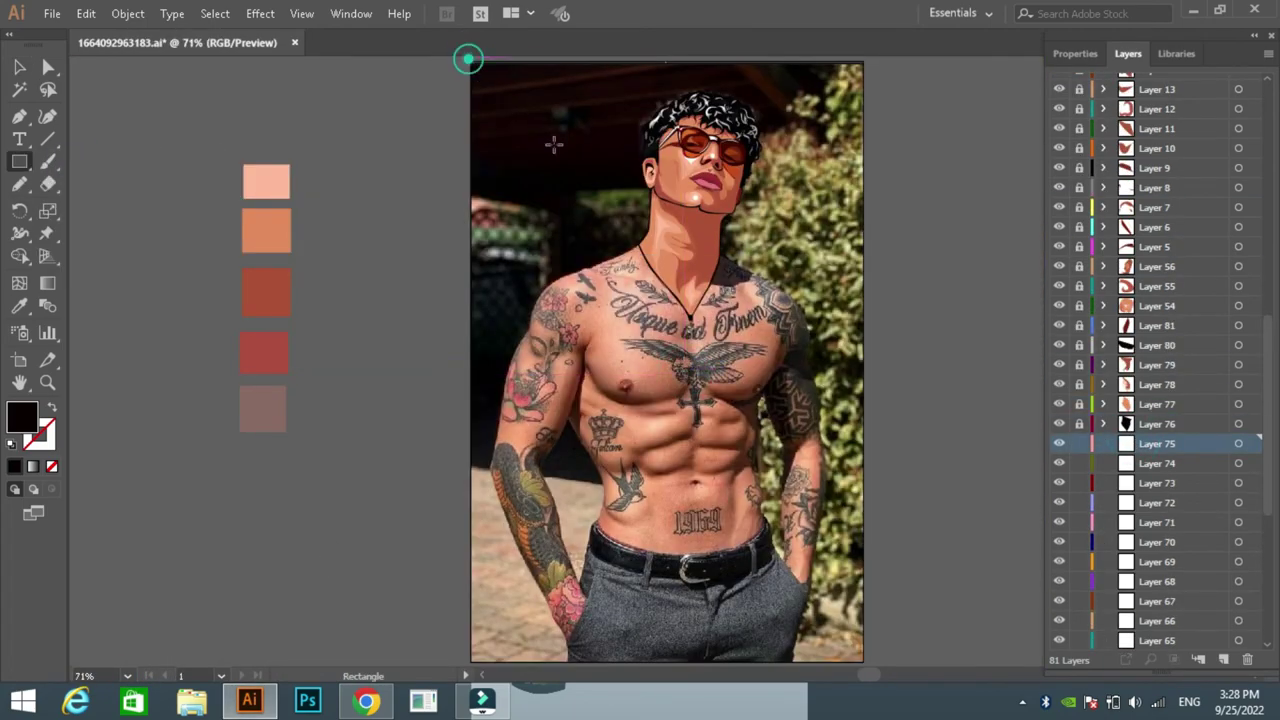
{"action": "left_click_drag", "start_coordinate": [471, 62], "coordinate": [863, 660]}
{"action": "type", "text": "b00e22"}
{"action": "key", "text": "Return"}
{"action": "key", "text": "ctrl+shift+a"}
{"action": "key", "text": "n"}
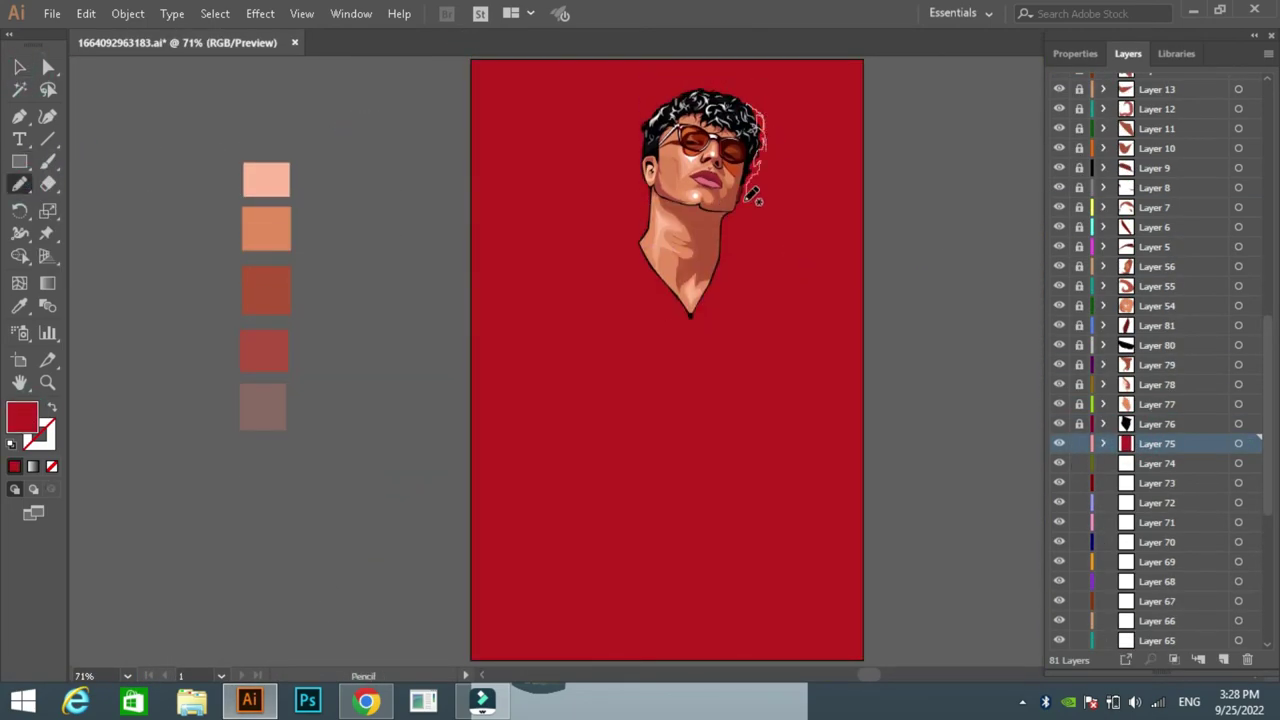